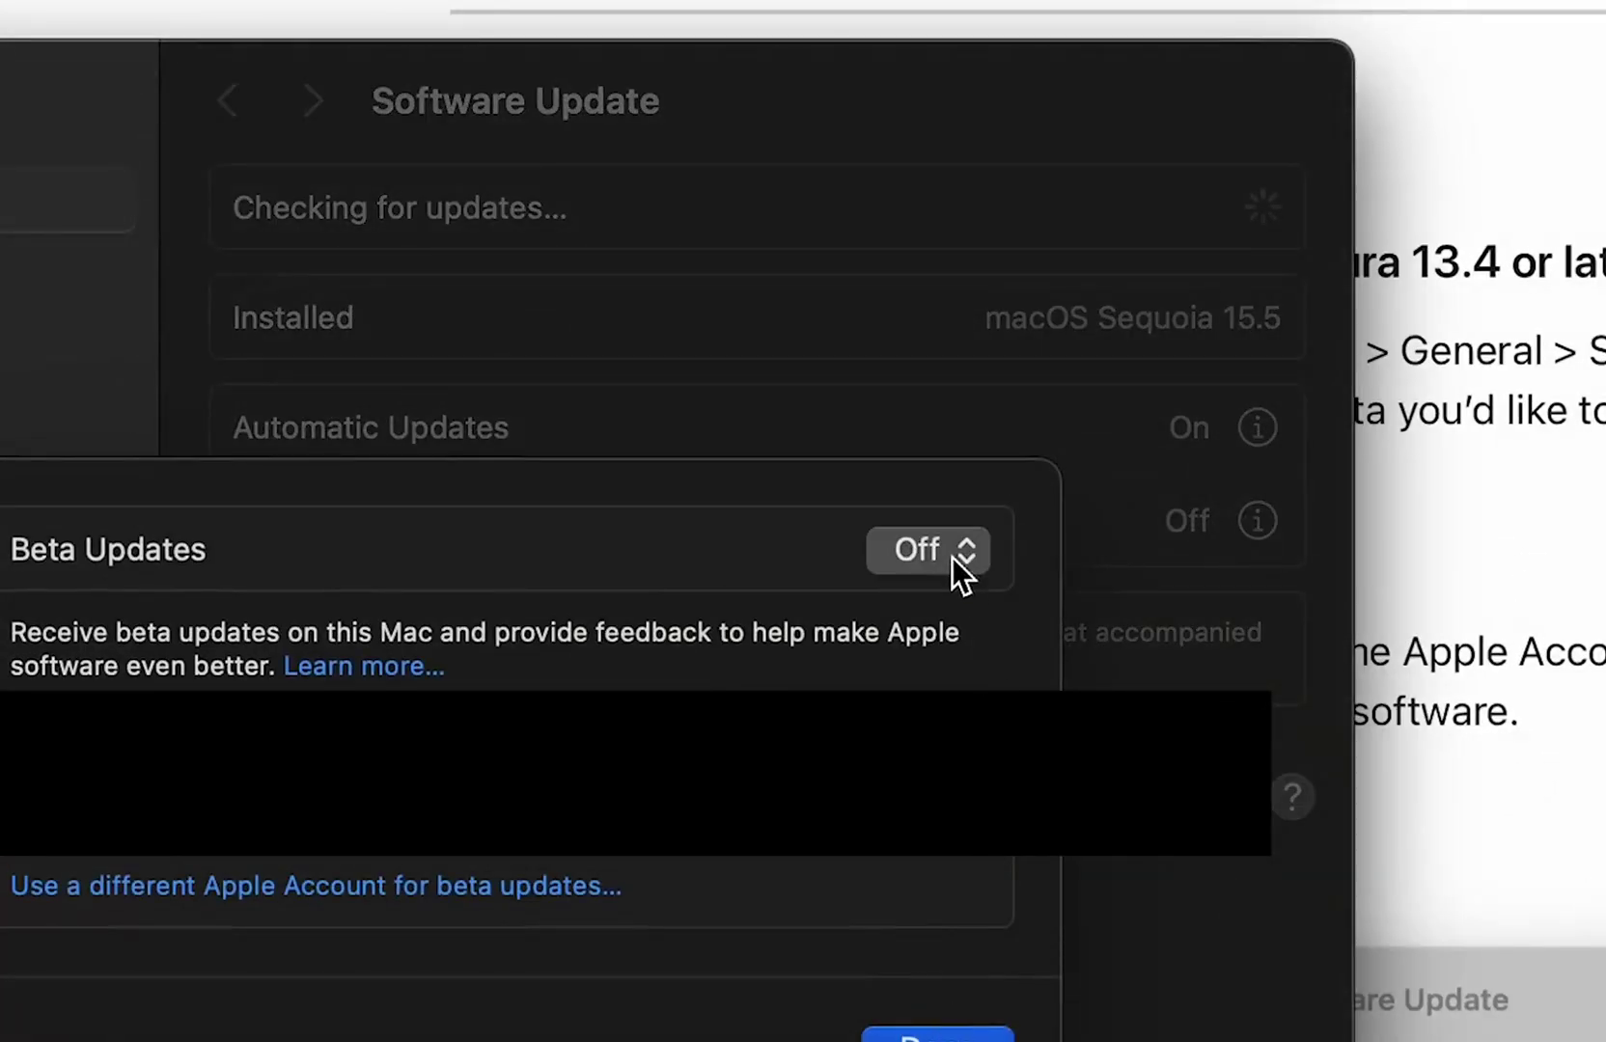
Step: Preview the Beta Updates program choices in Software Update and open Control Center
left_click(949, 554)
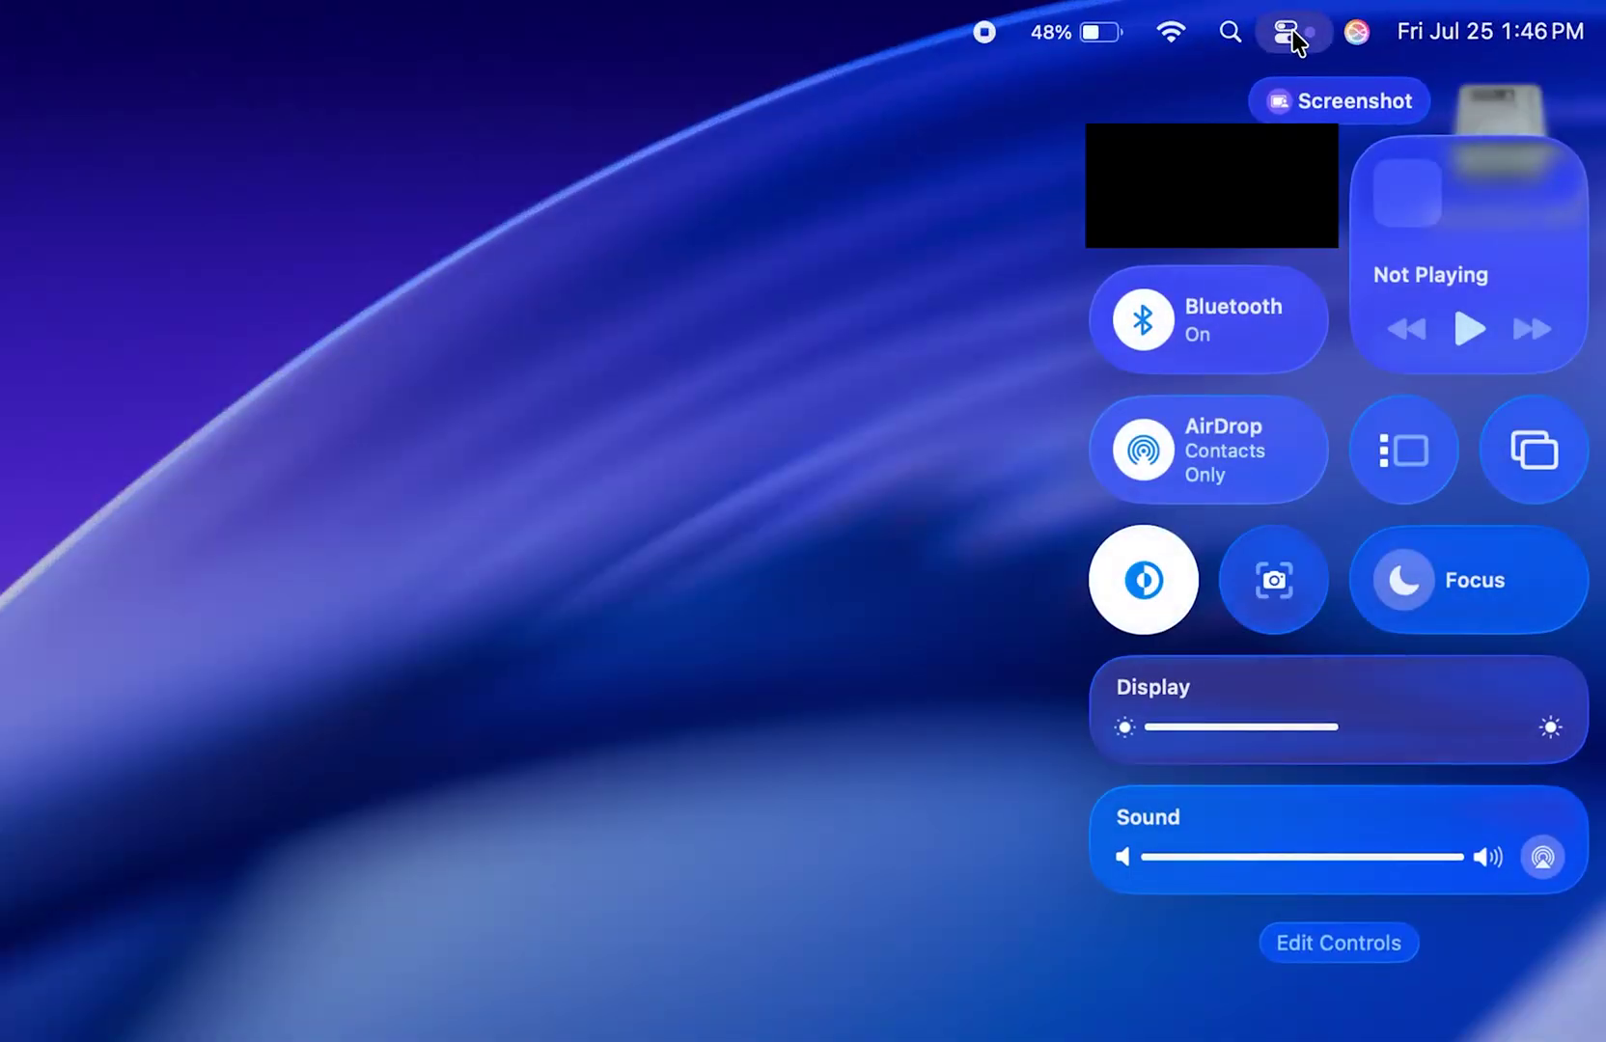
left_click(1366, 834)
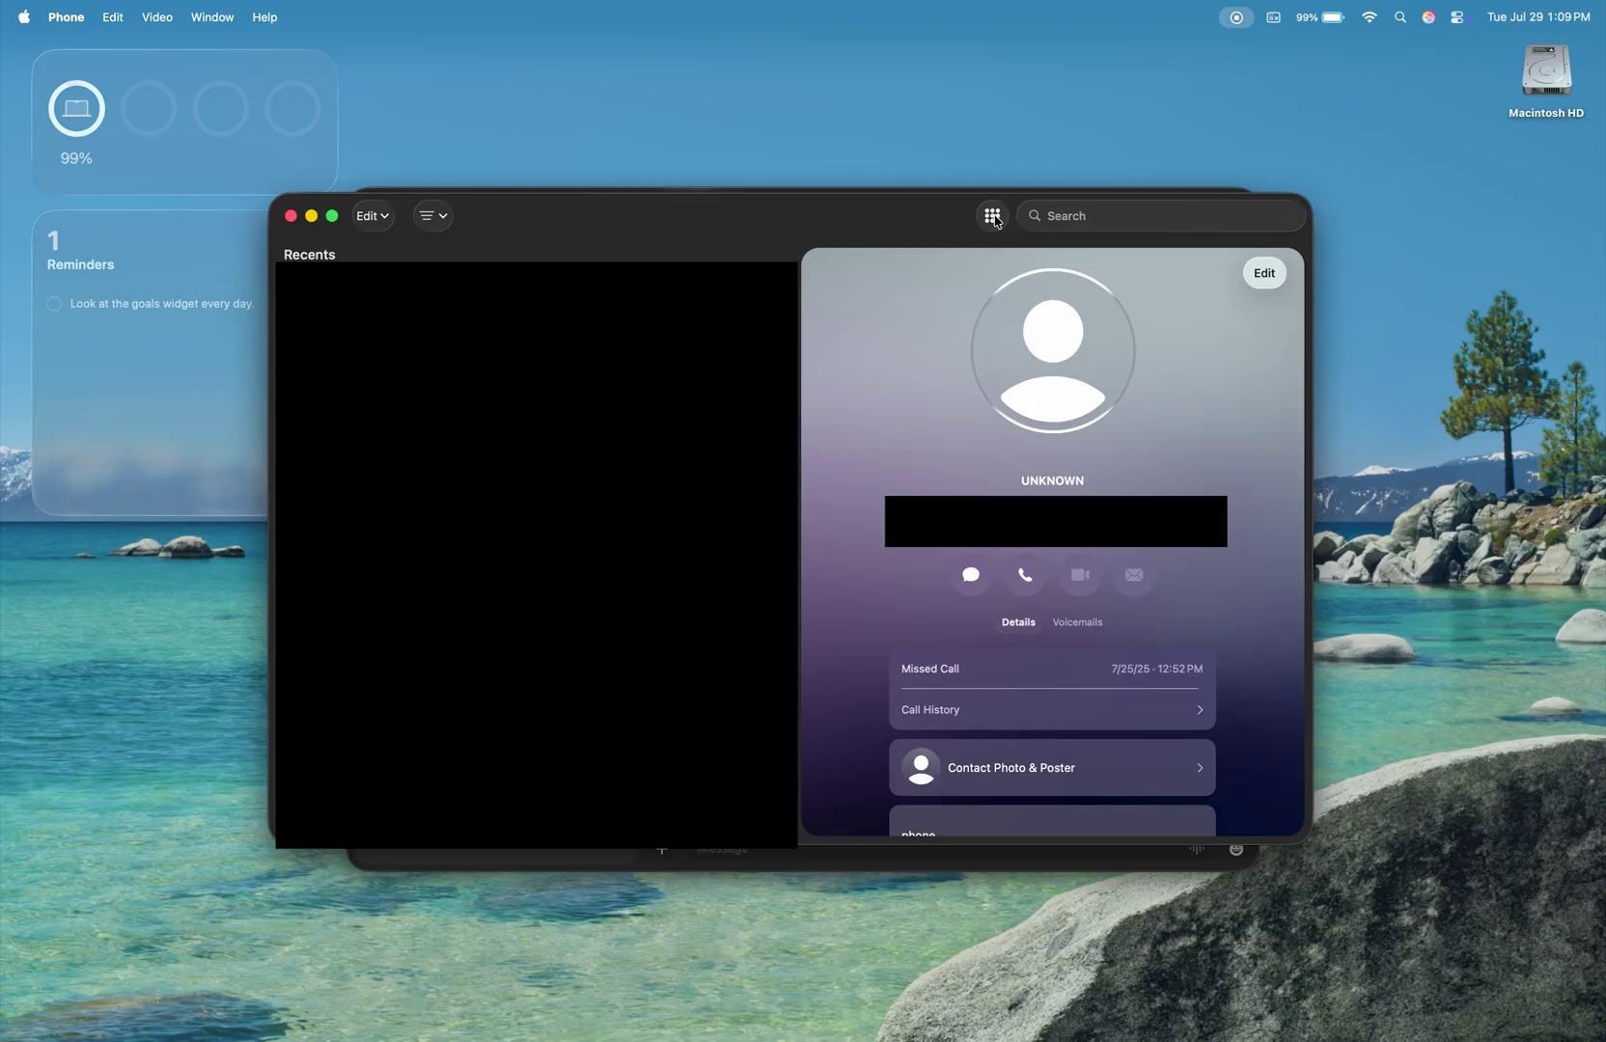
Step: On the Phone dial pad, dial 11 and then delete the digits again
left_click(991, 216)
left_click(1074, 226)
left_click(1074, 226)
left_click(1074, 226)
left_click(1074, 225)
left_click(1074, 226)
left_click(1244, 519)
left_click(1244, 519)
left_click(1244, 519)
left_click(1243, 520)
left_click(1244, 519)
left_click(1251, 629)
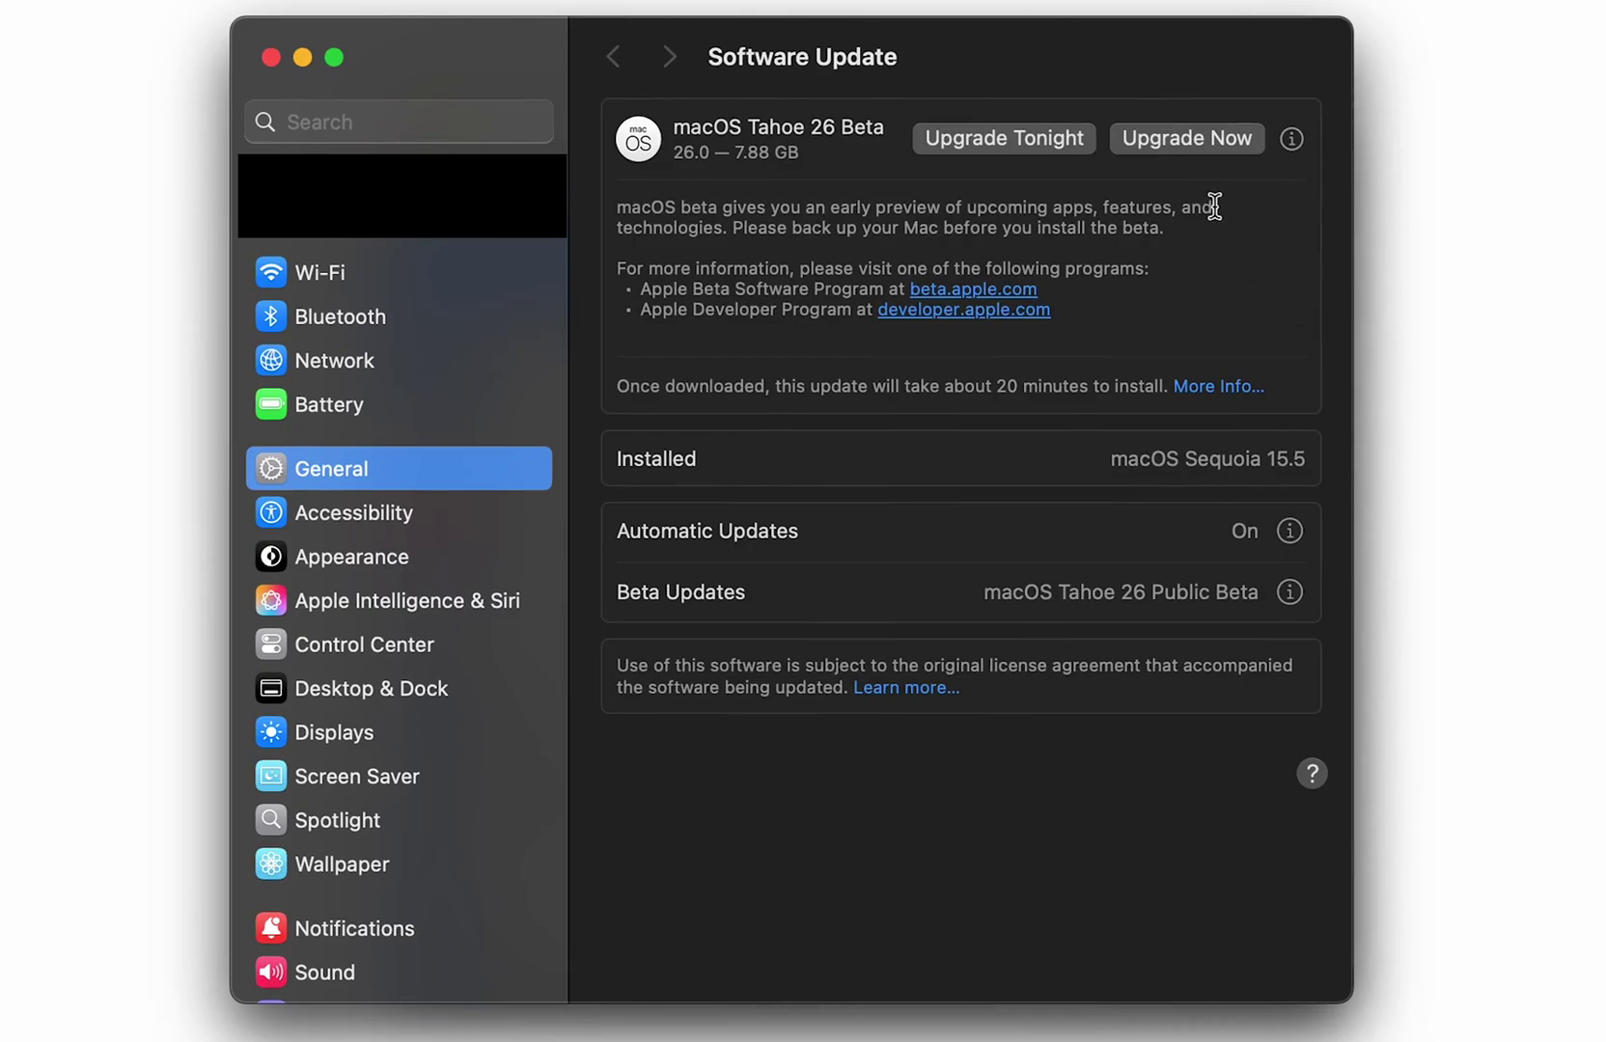
Step: Start the macOS Tahoe 26 Beta upgrade and agree to the beta license
left_click(1187, 139)
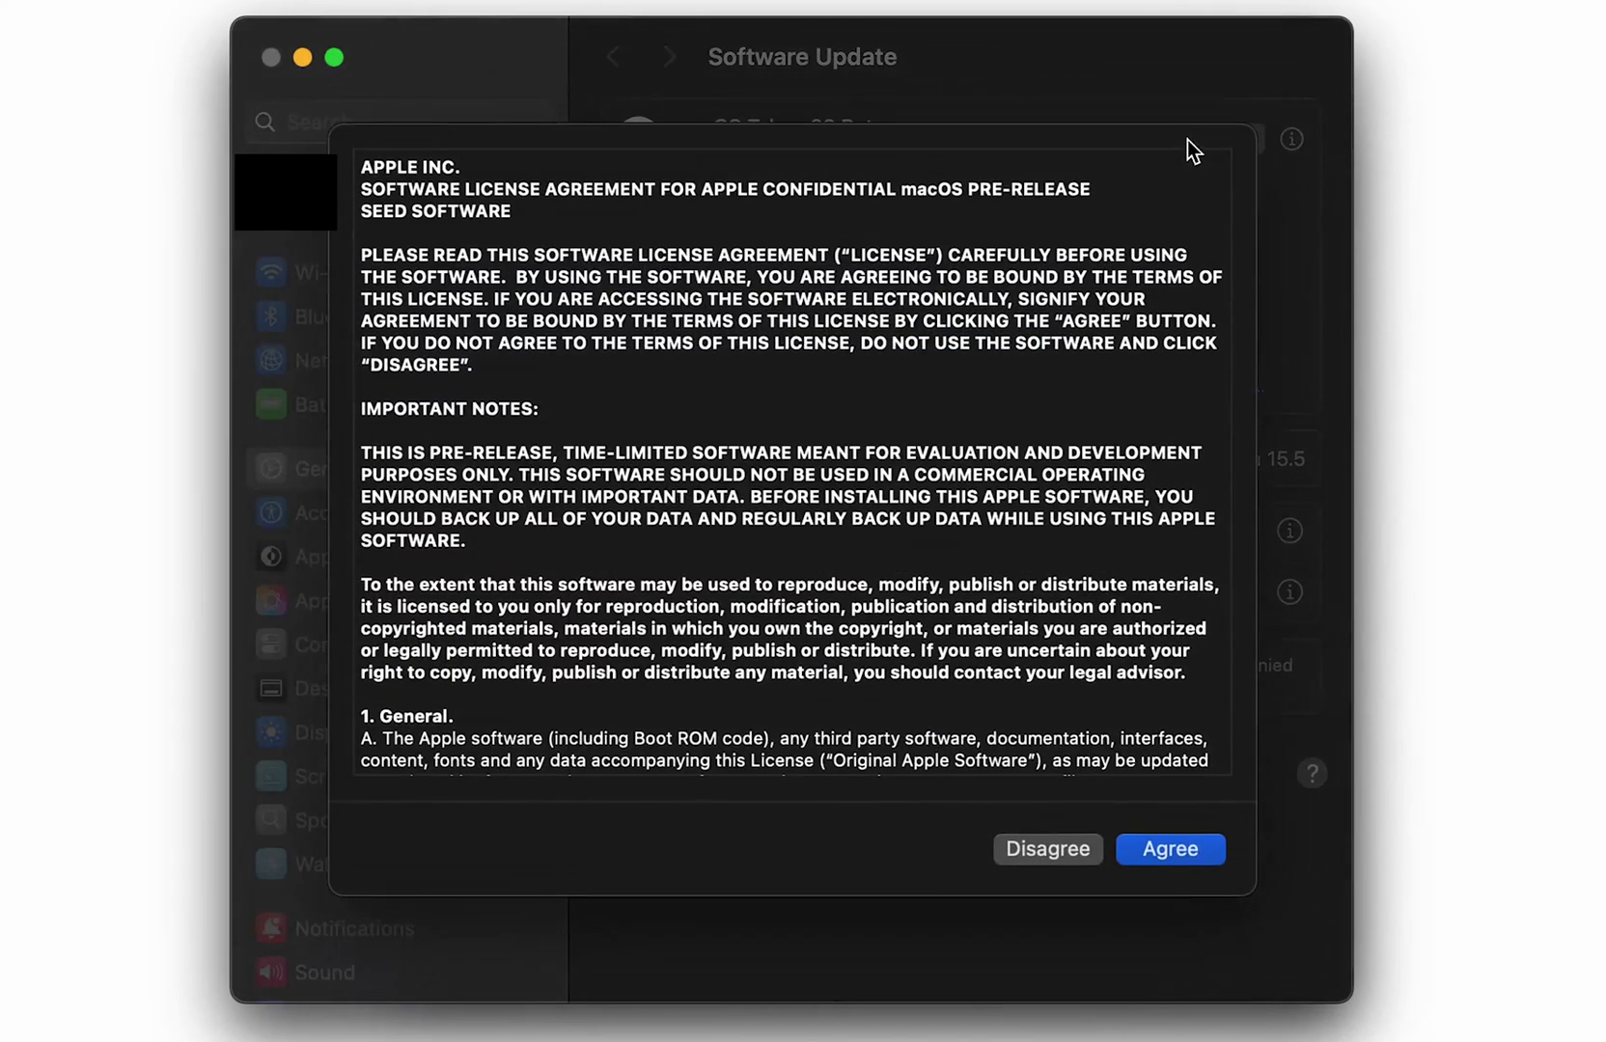
scroll(1116, 726, "down", 15)
scroll(1117, 727, "down", 5)
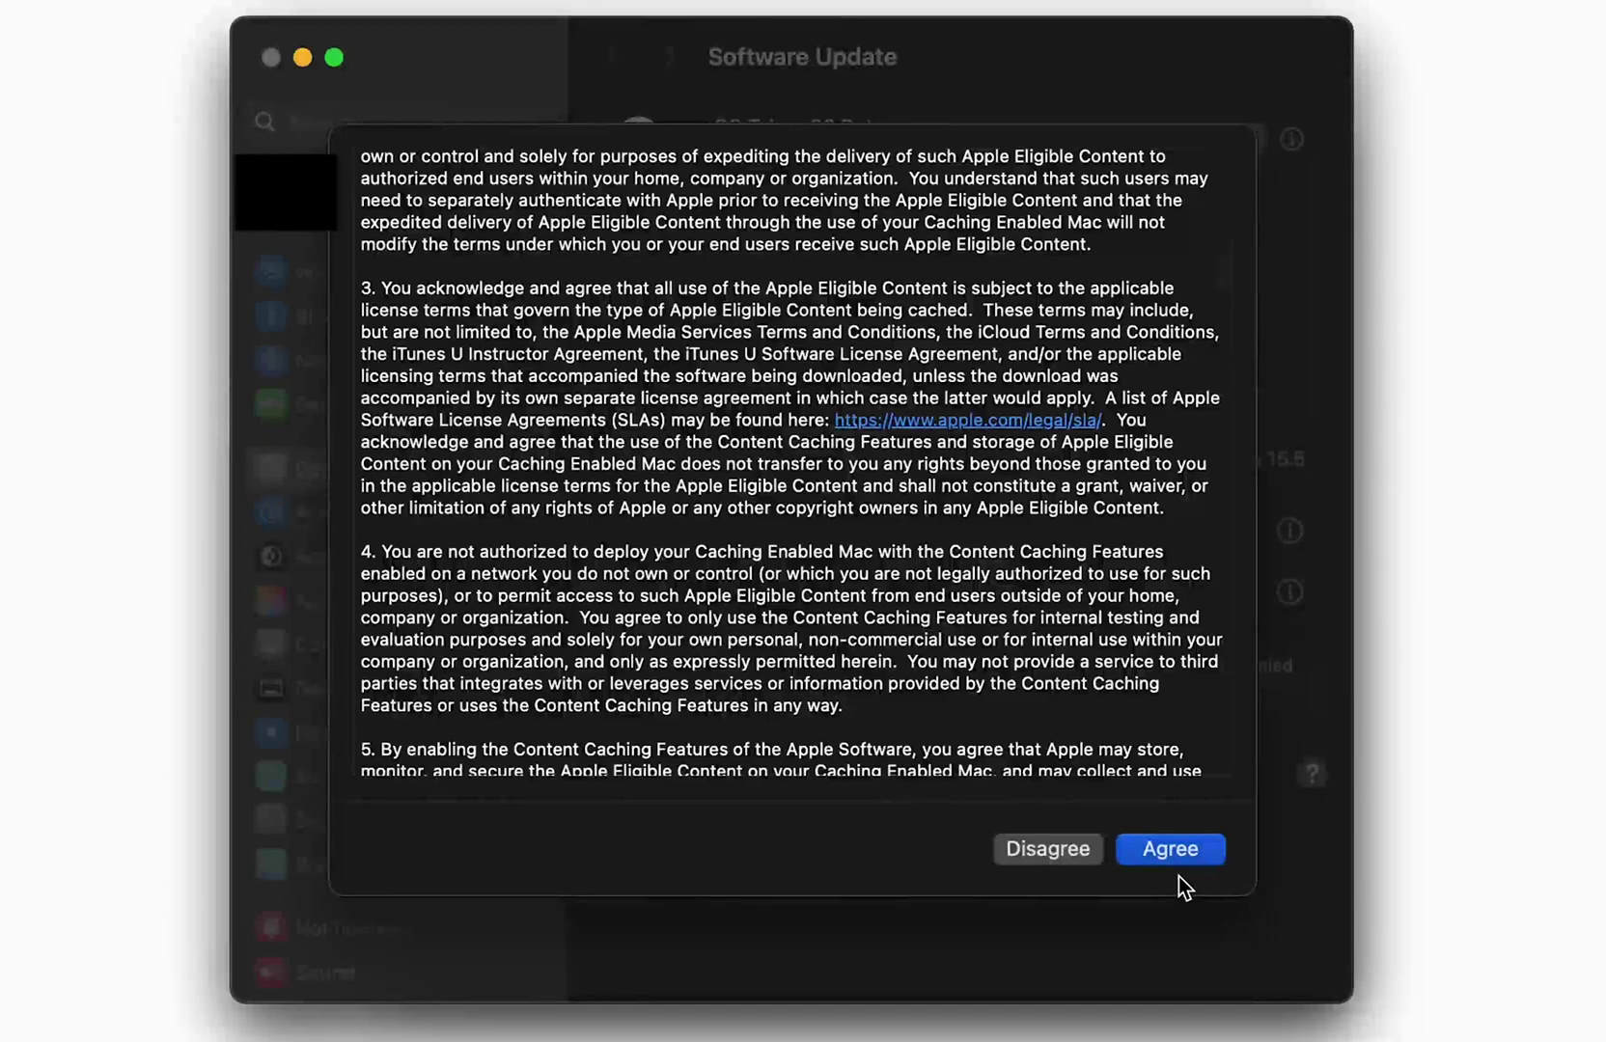
left_click(1173, 857)
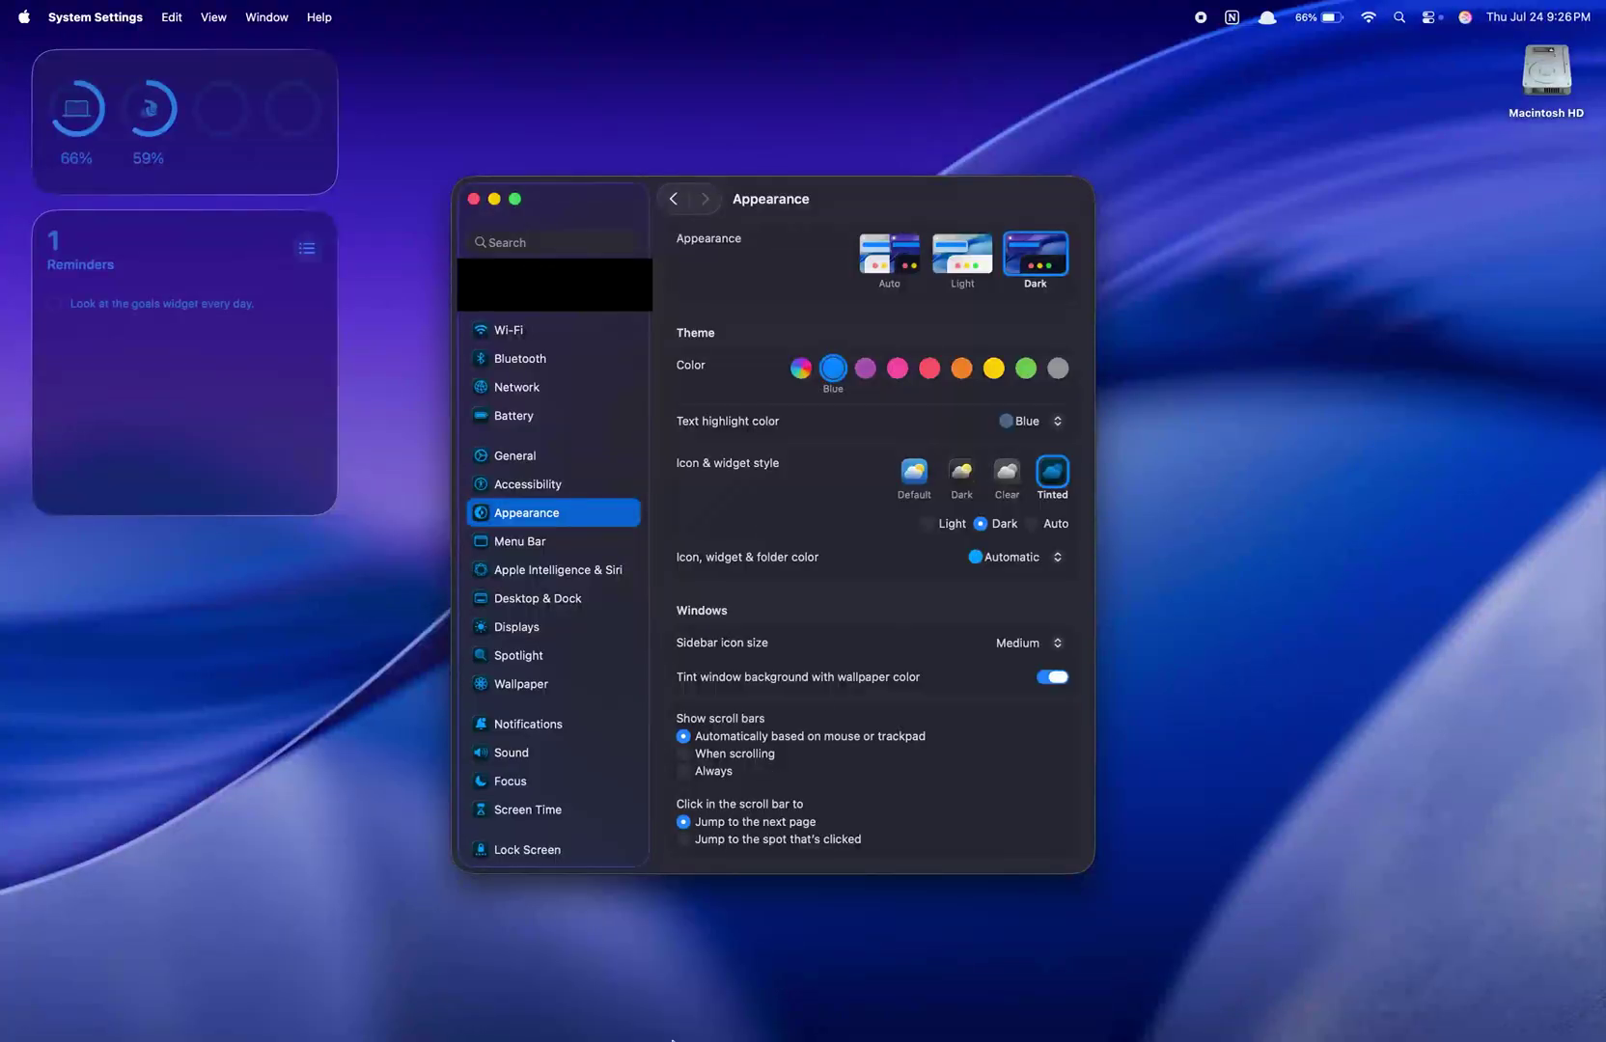
Step: Switch icons and widgets to the Clear style in its light variant
mouse_move(671, 1027)
left_click(1004, 476)
mouse_move(530, 1037)
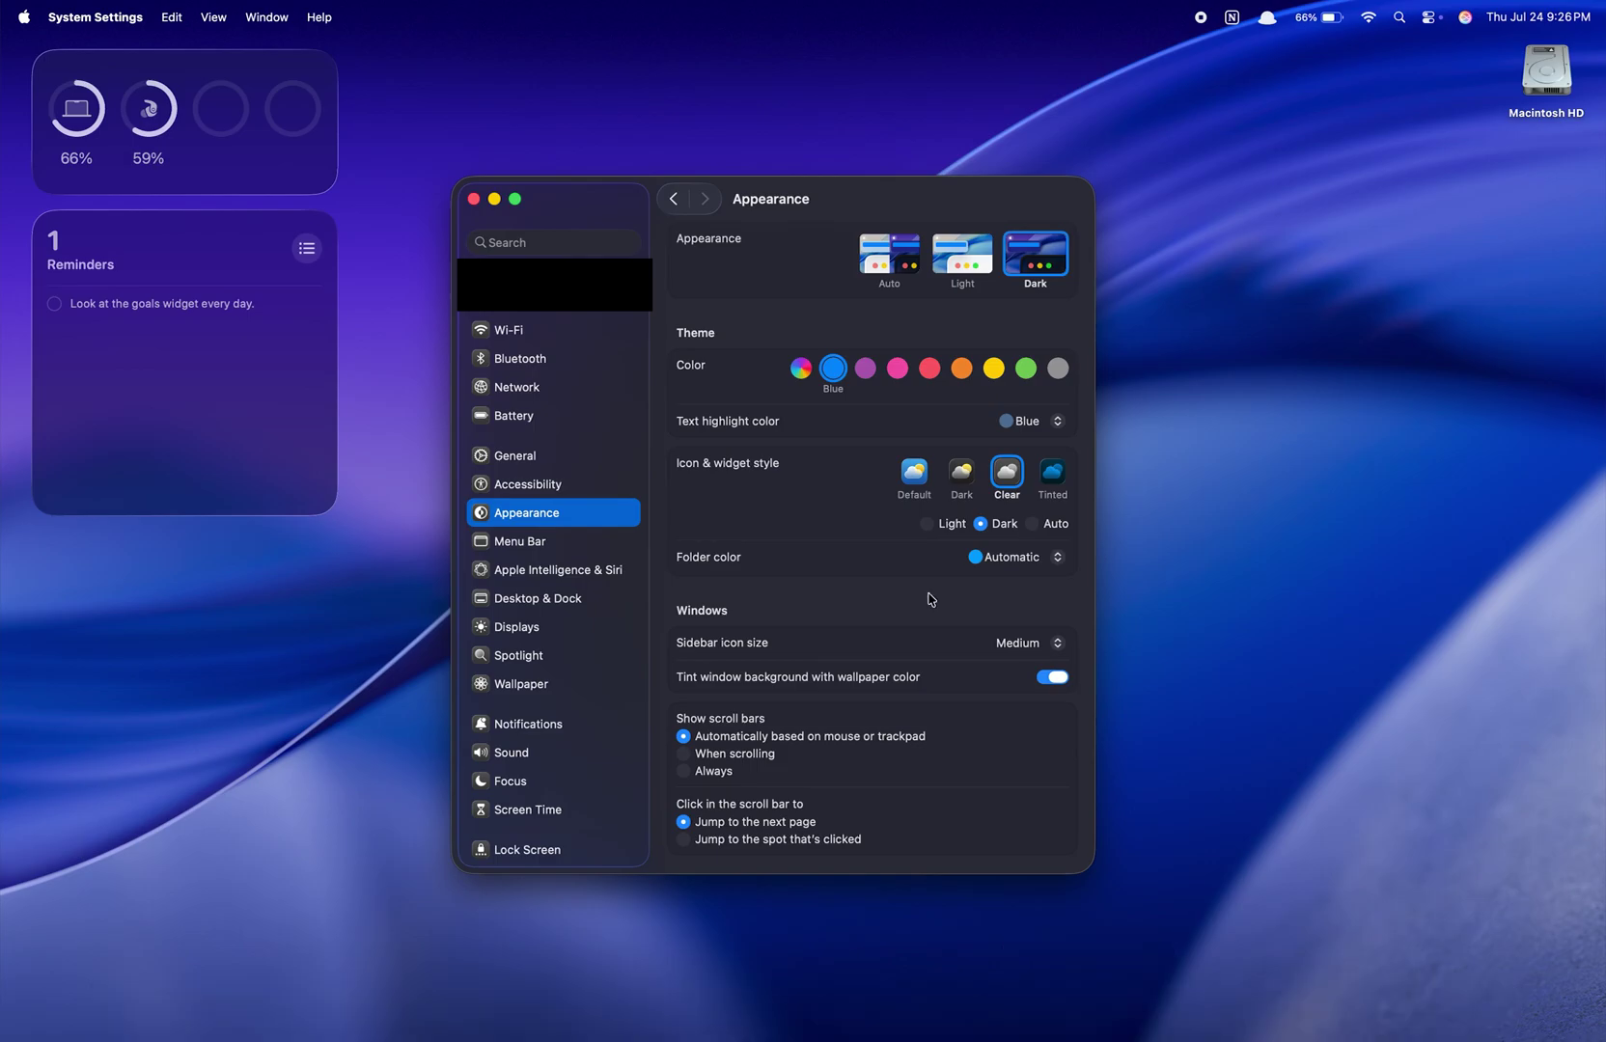
left_click(940, 529)
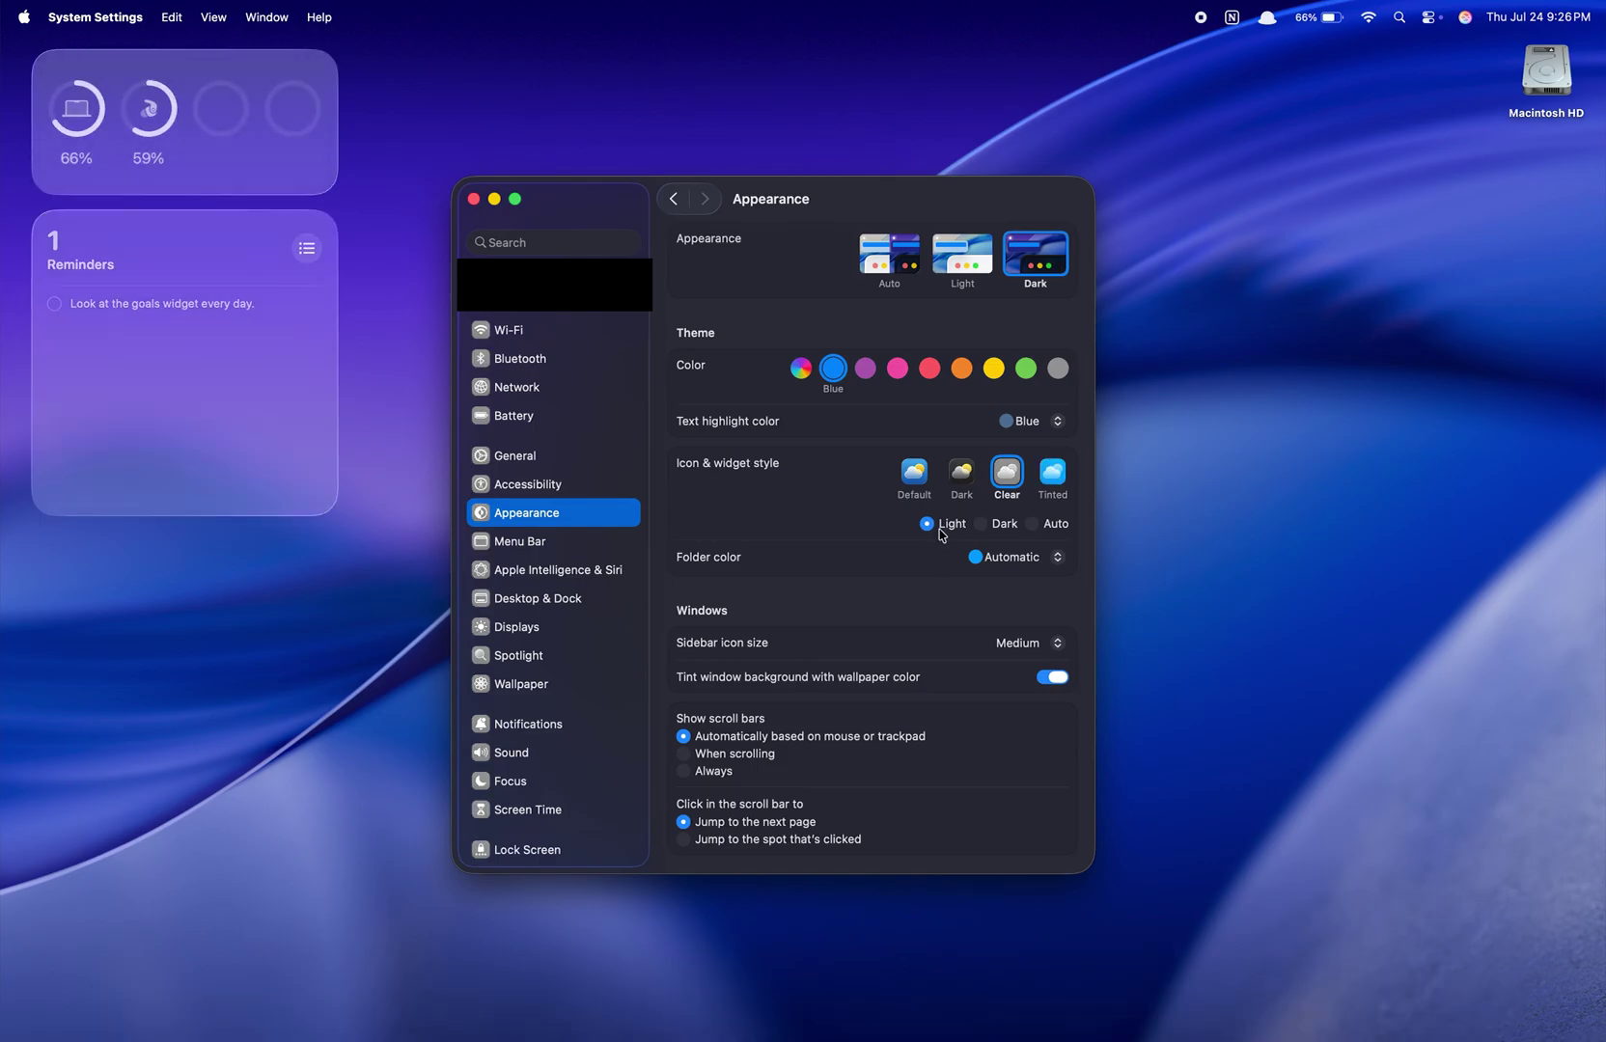
Step: Try the Tinted style in light, then return it to the dark variant
left_click(1052, 471)
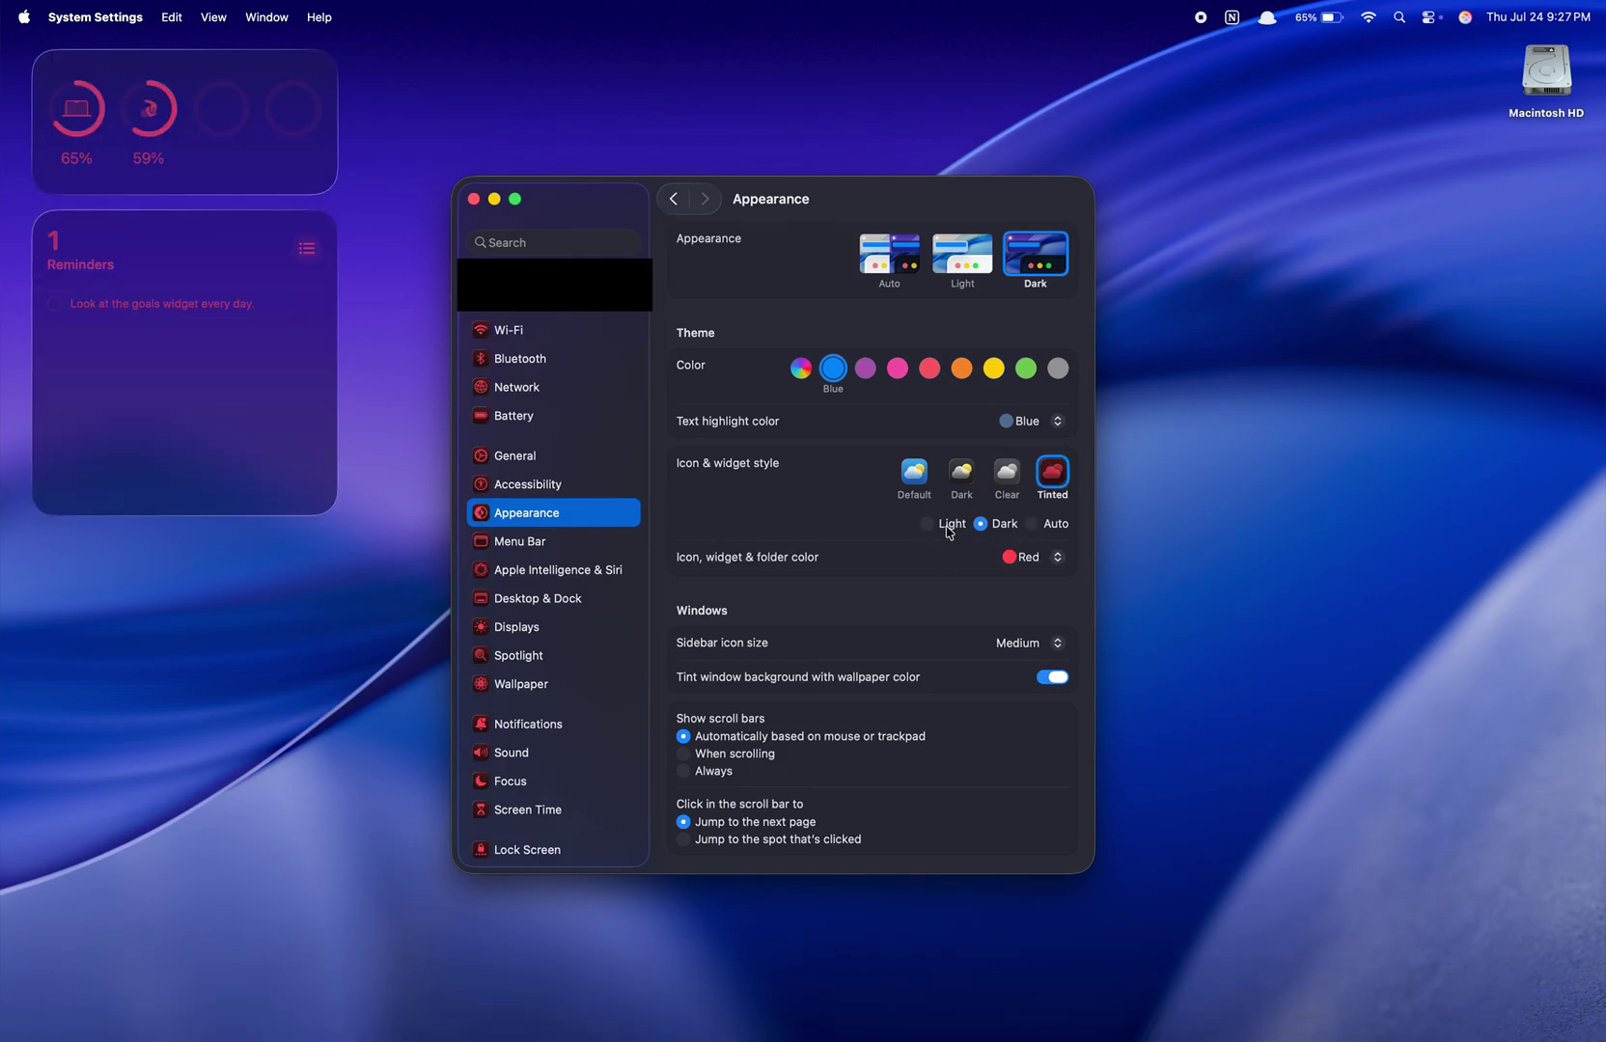
left_click(928, 525)
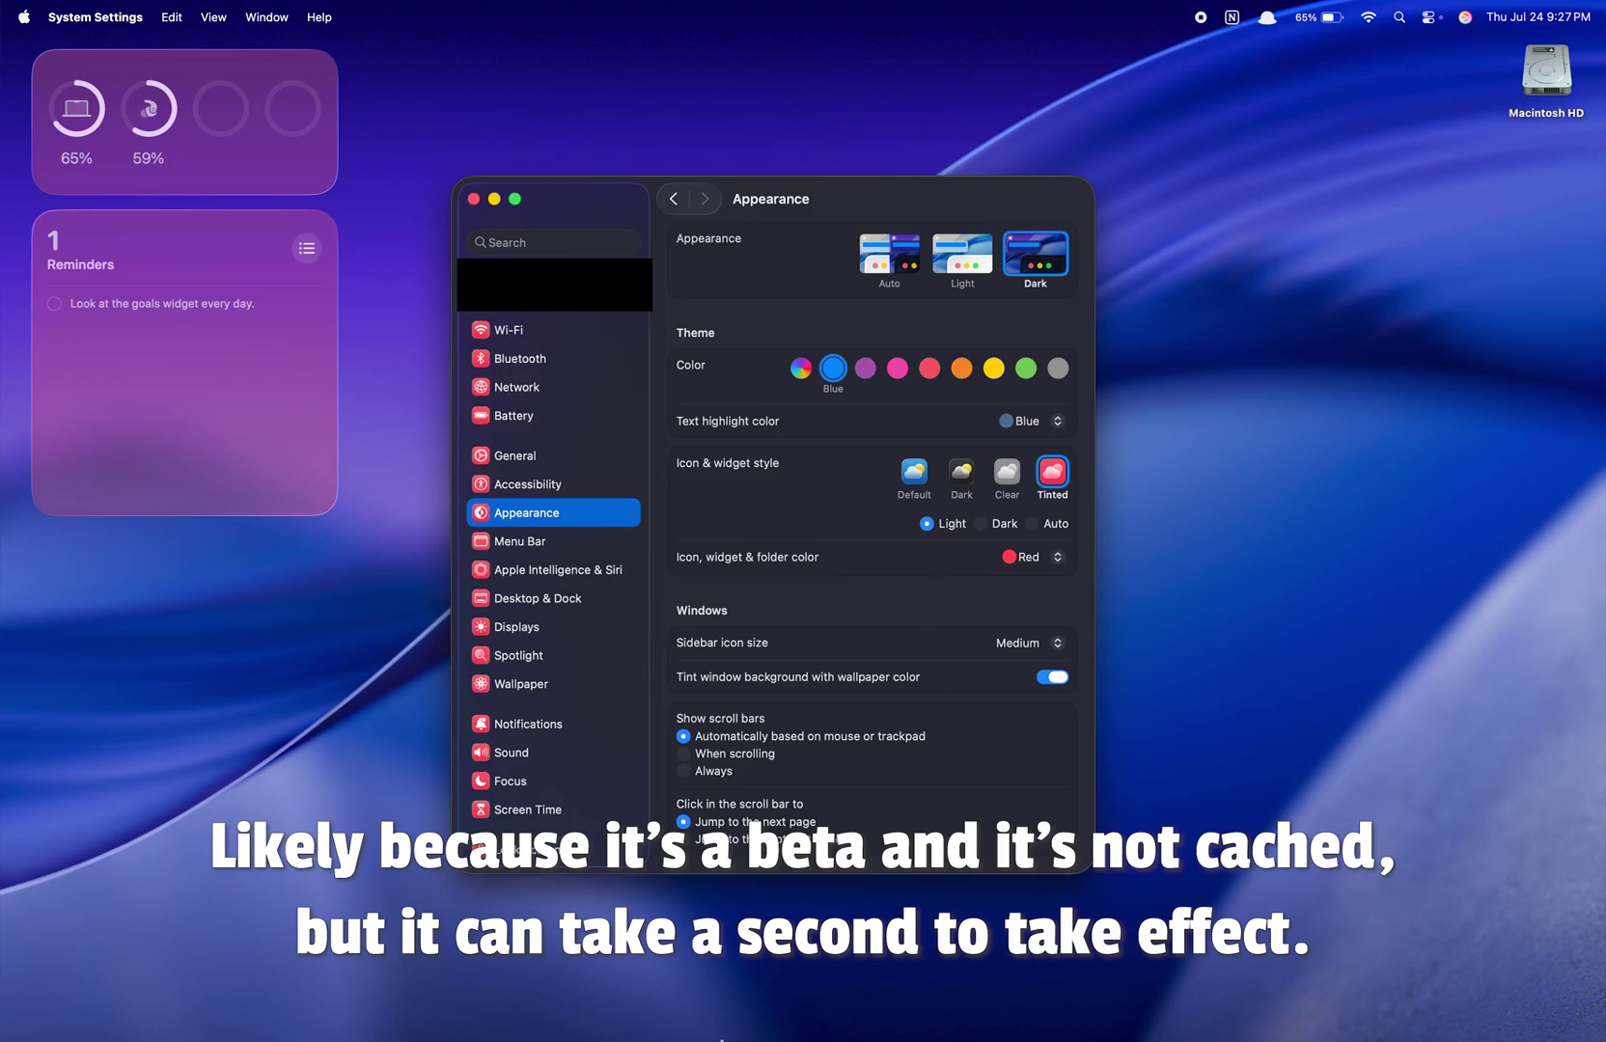
left_click(997, 529)
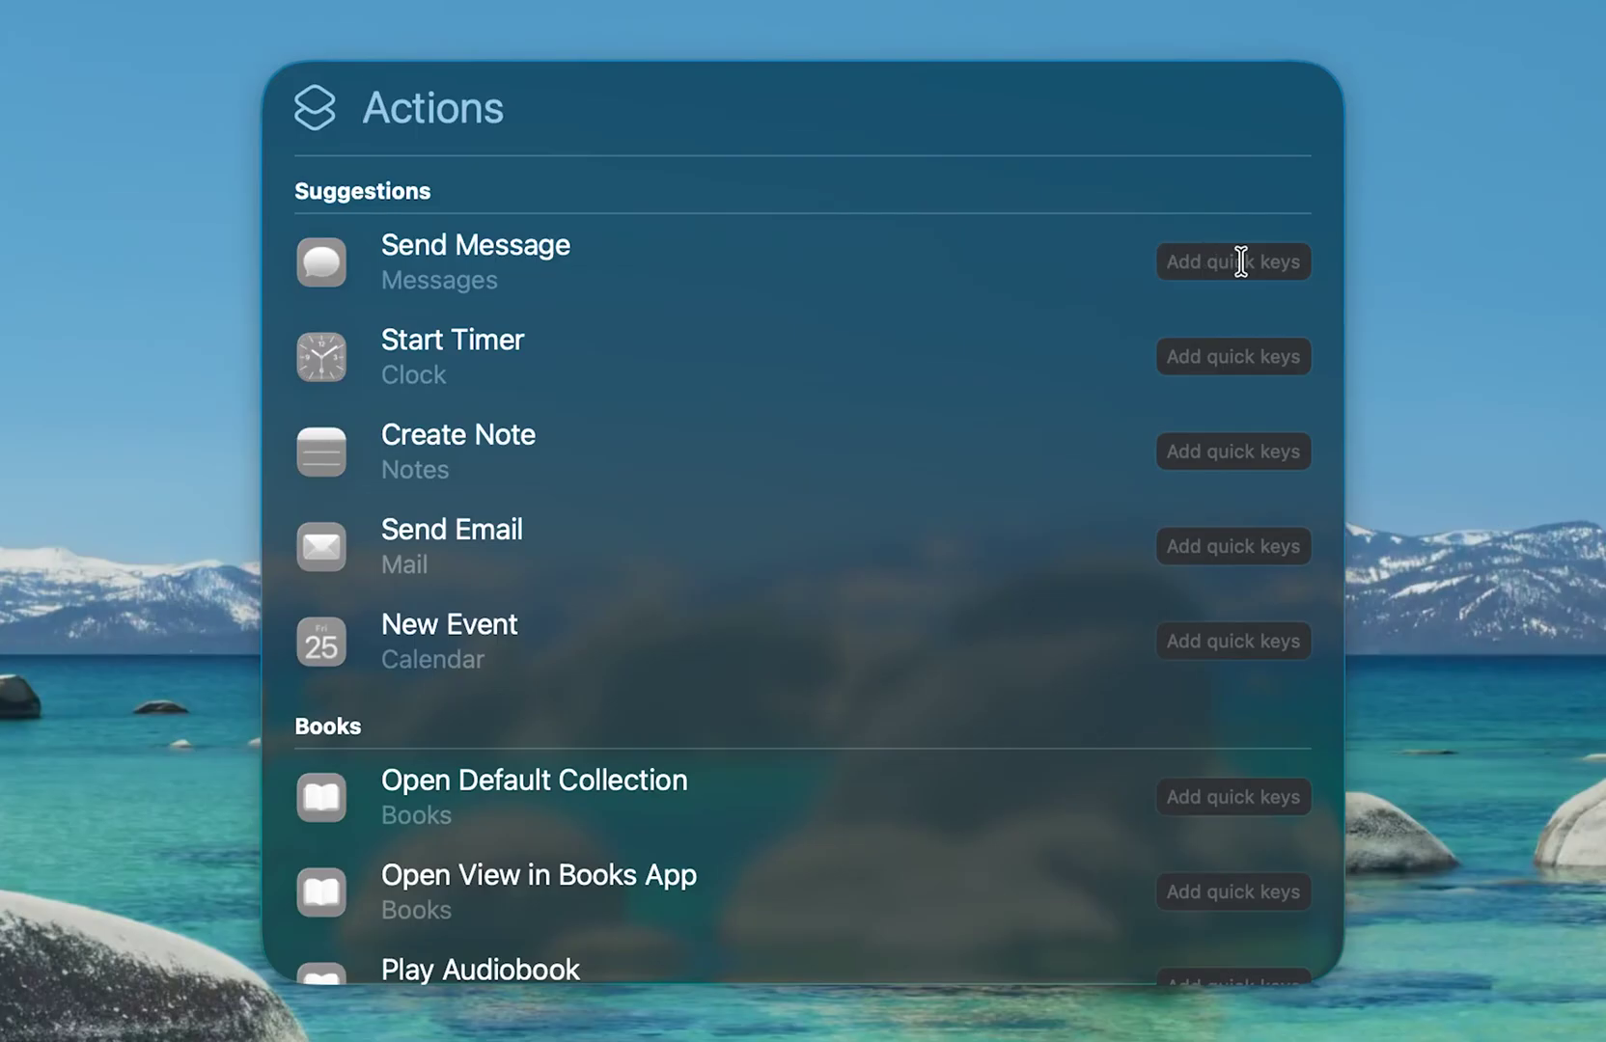
Step: Assign the quick keys 'mes' to Spotlight's Send Message action
left_click(1240, 261)
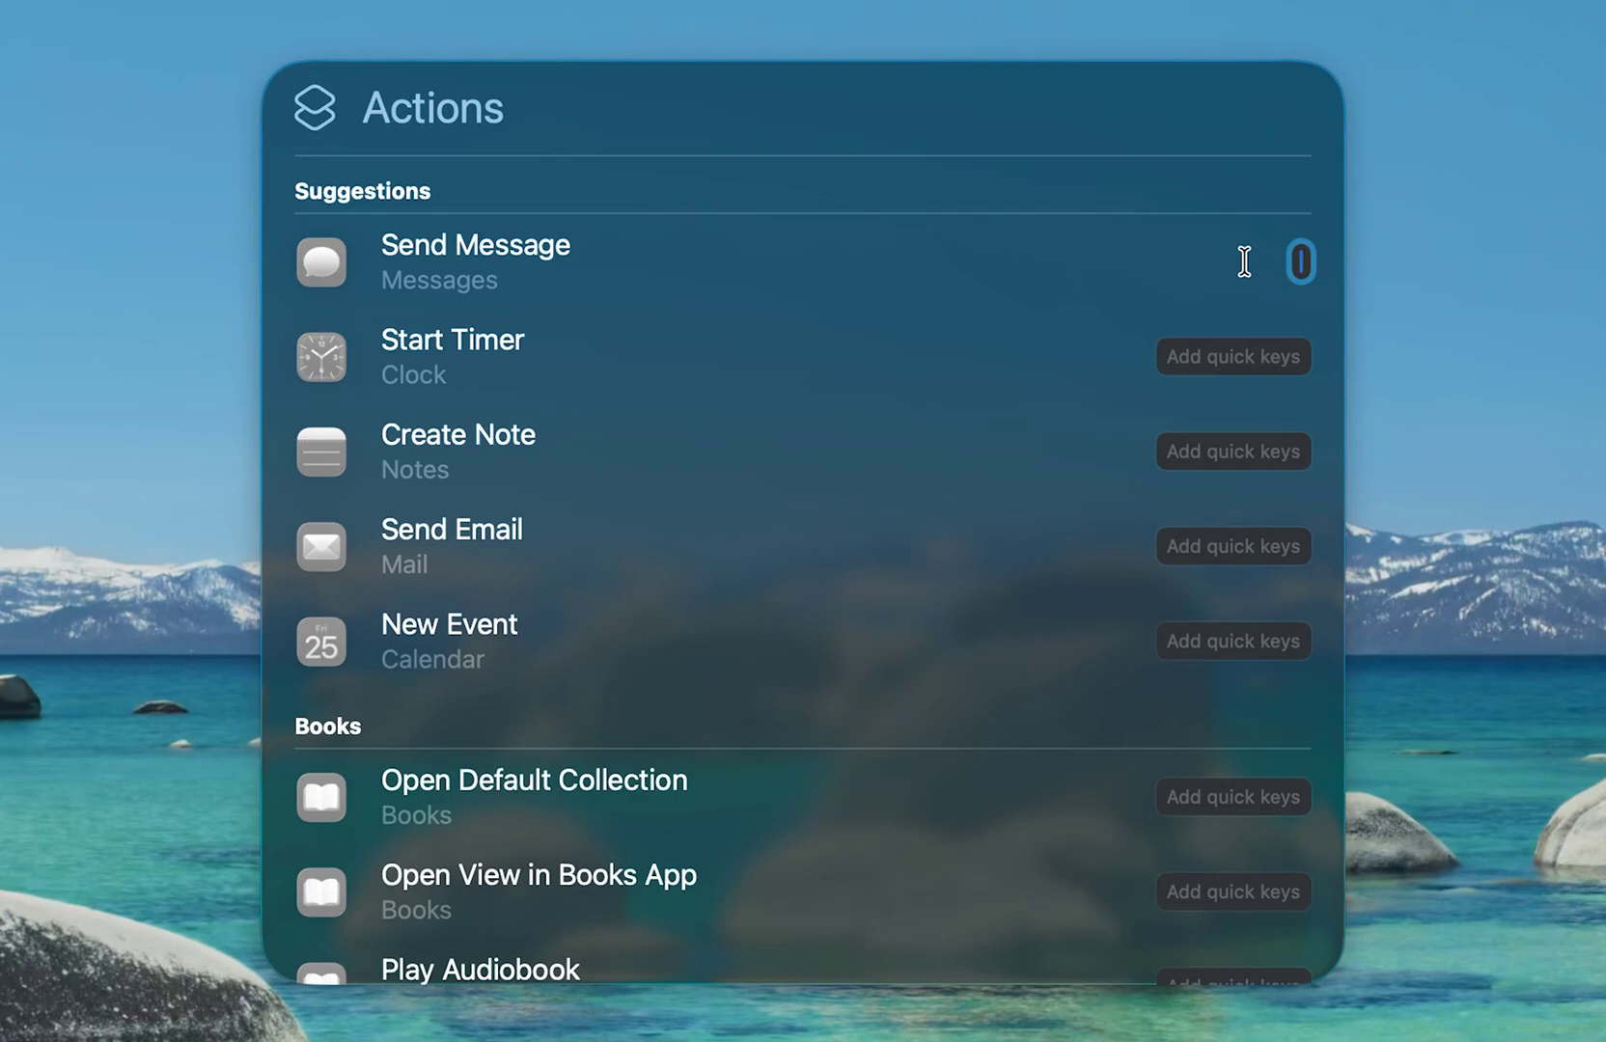
type("mess")
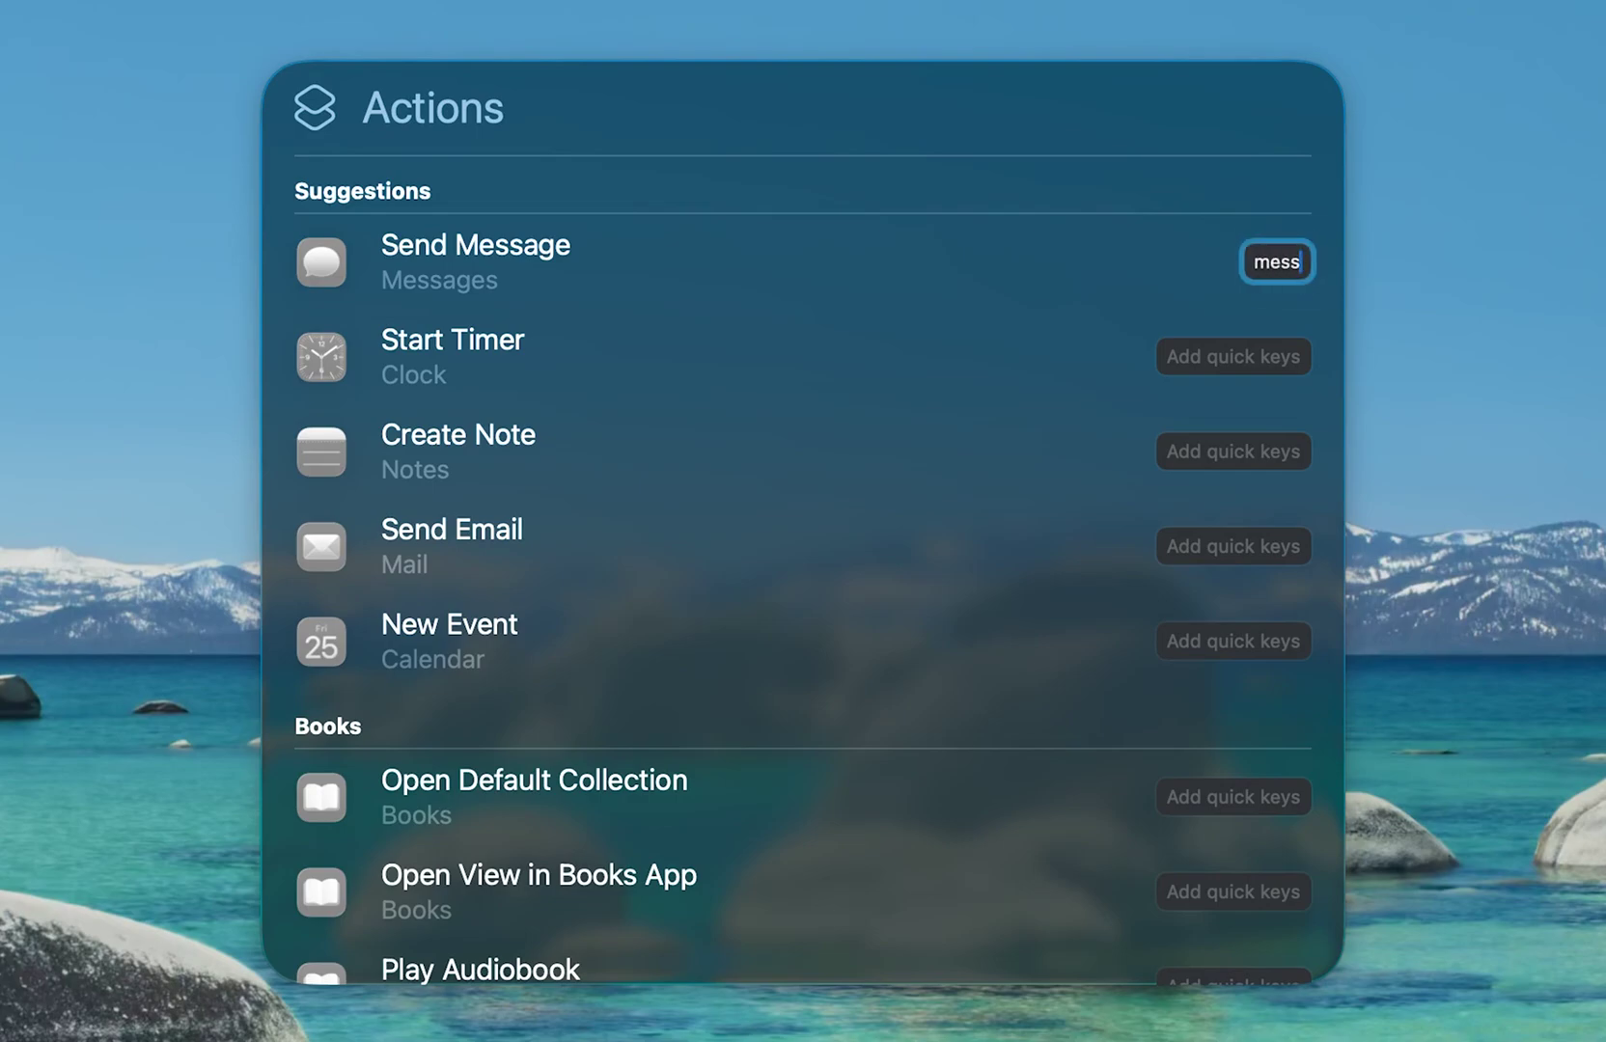
type("age")
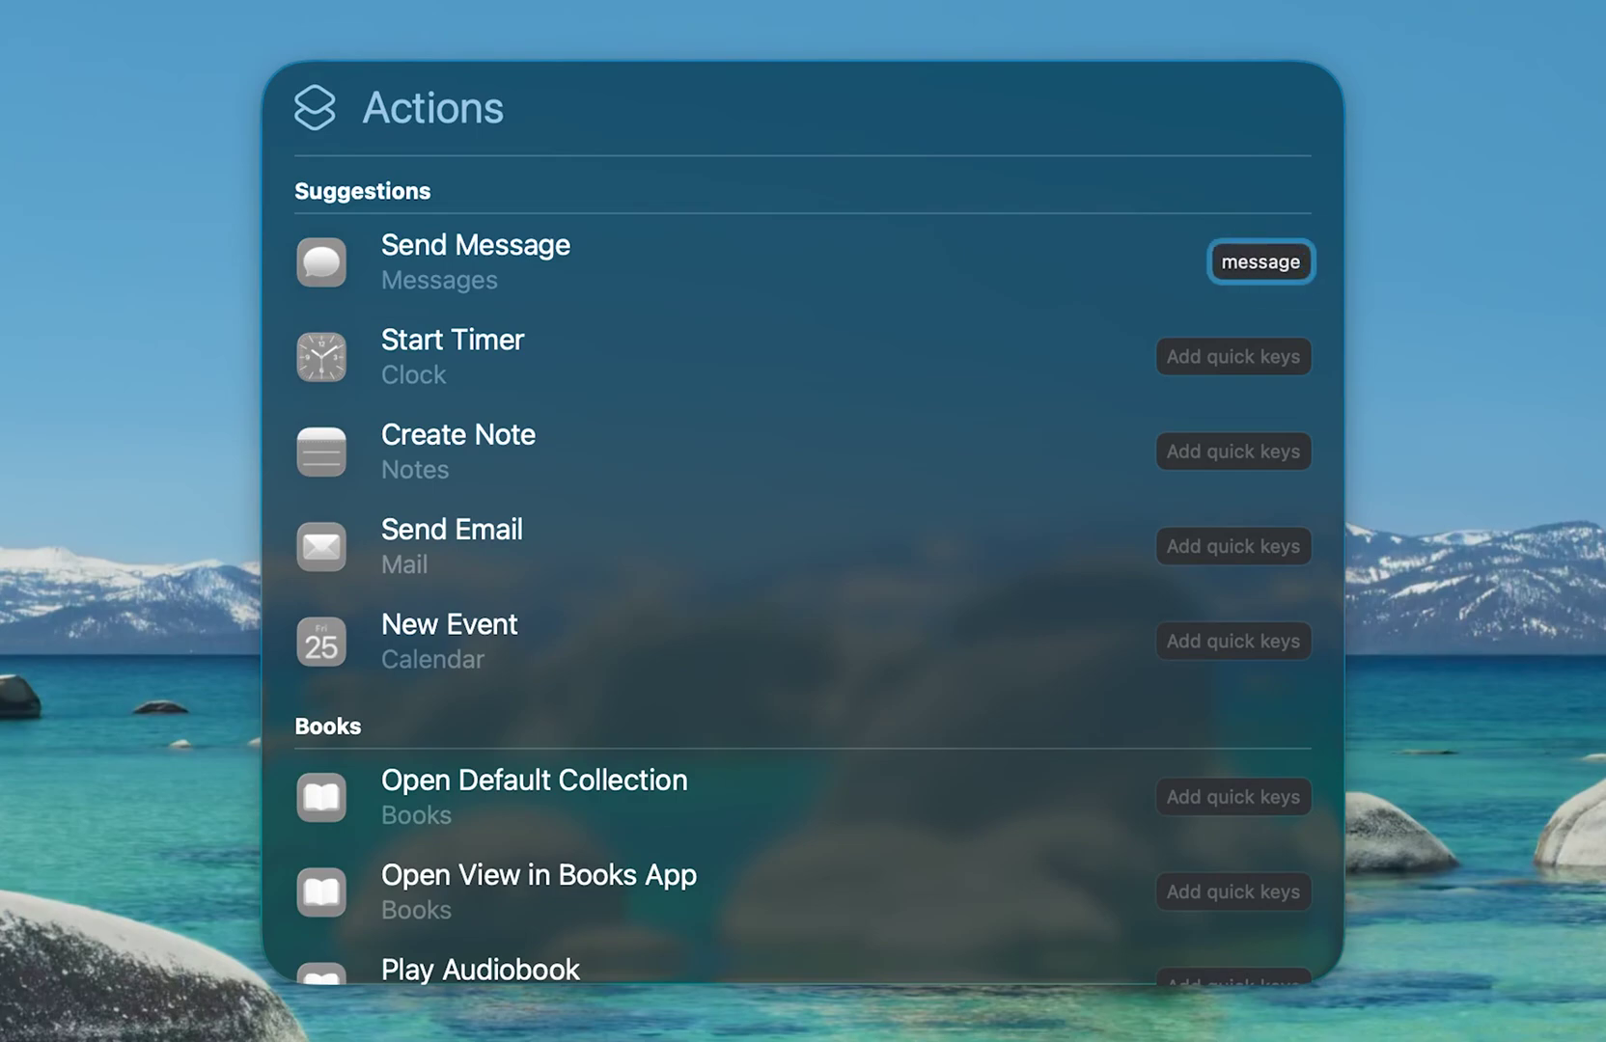
key("super+a")
type("mes")
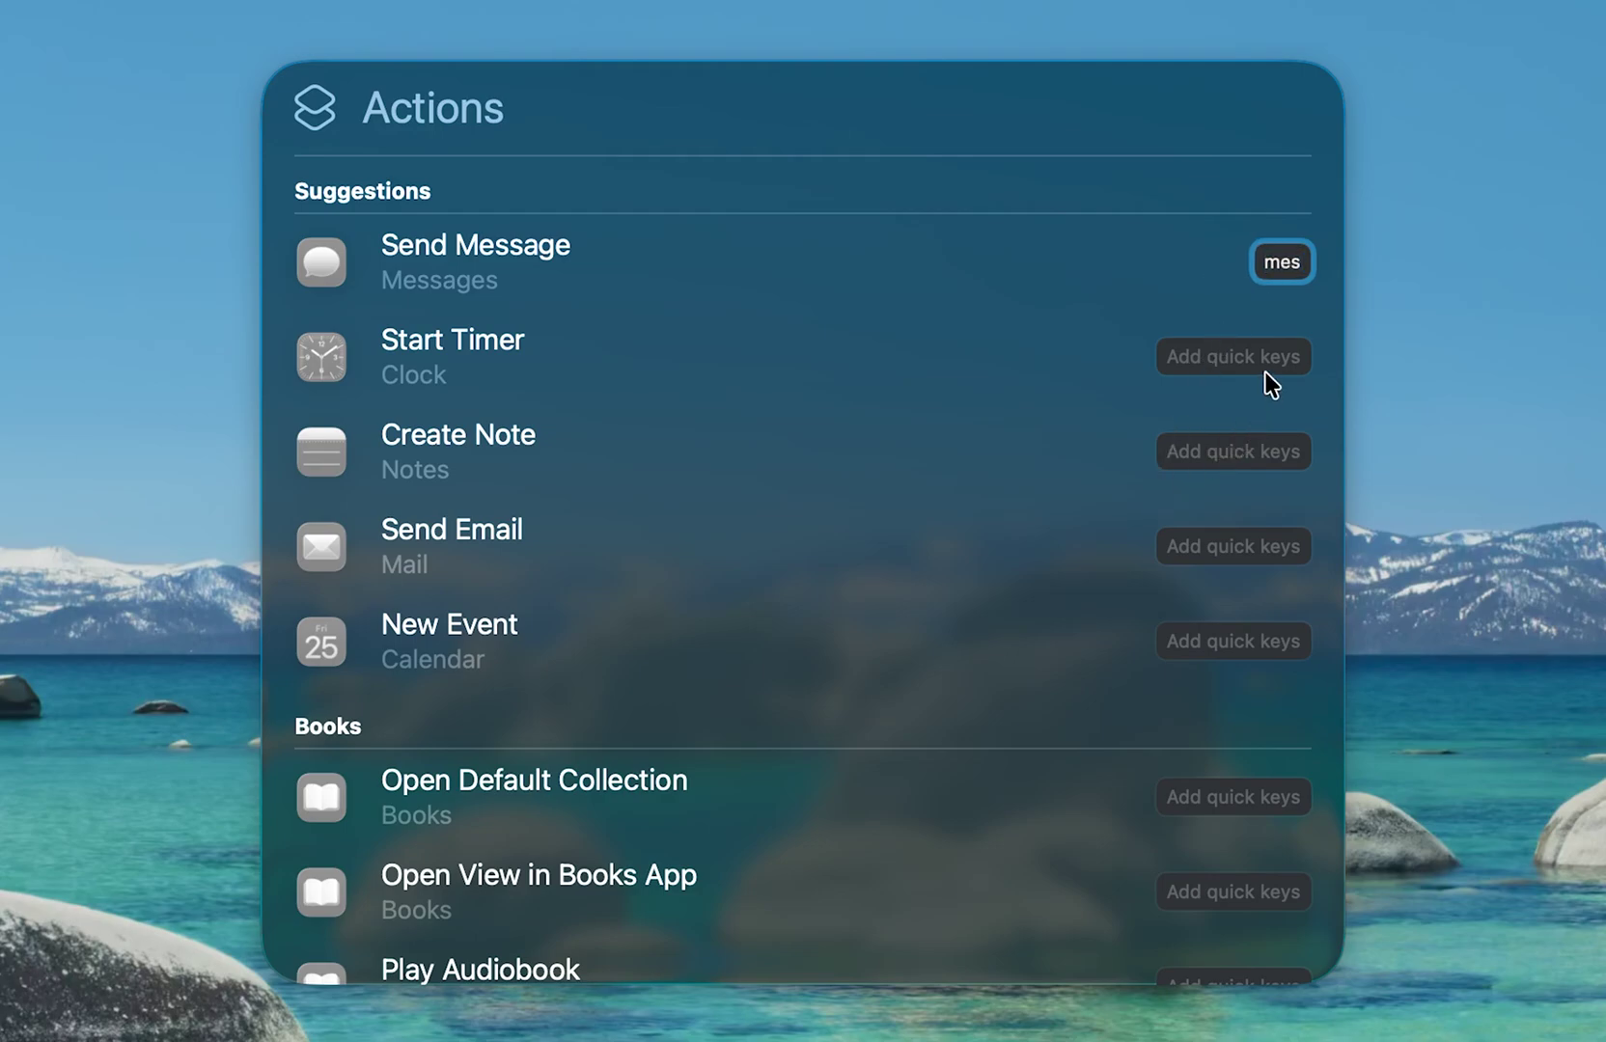
key("Return")
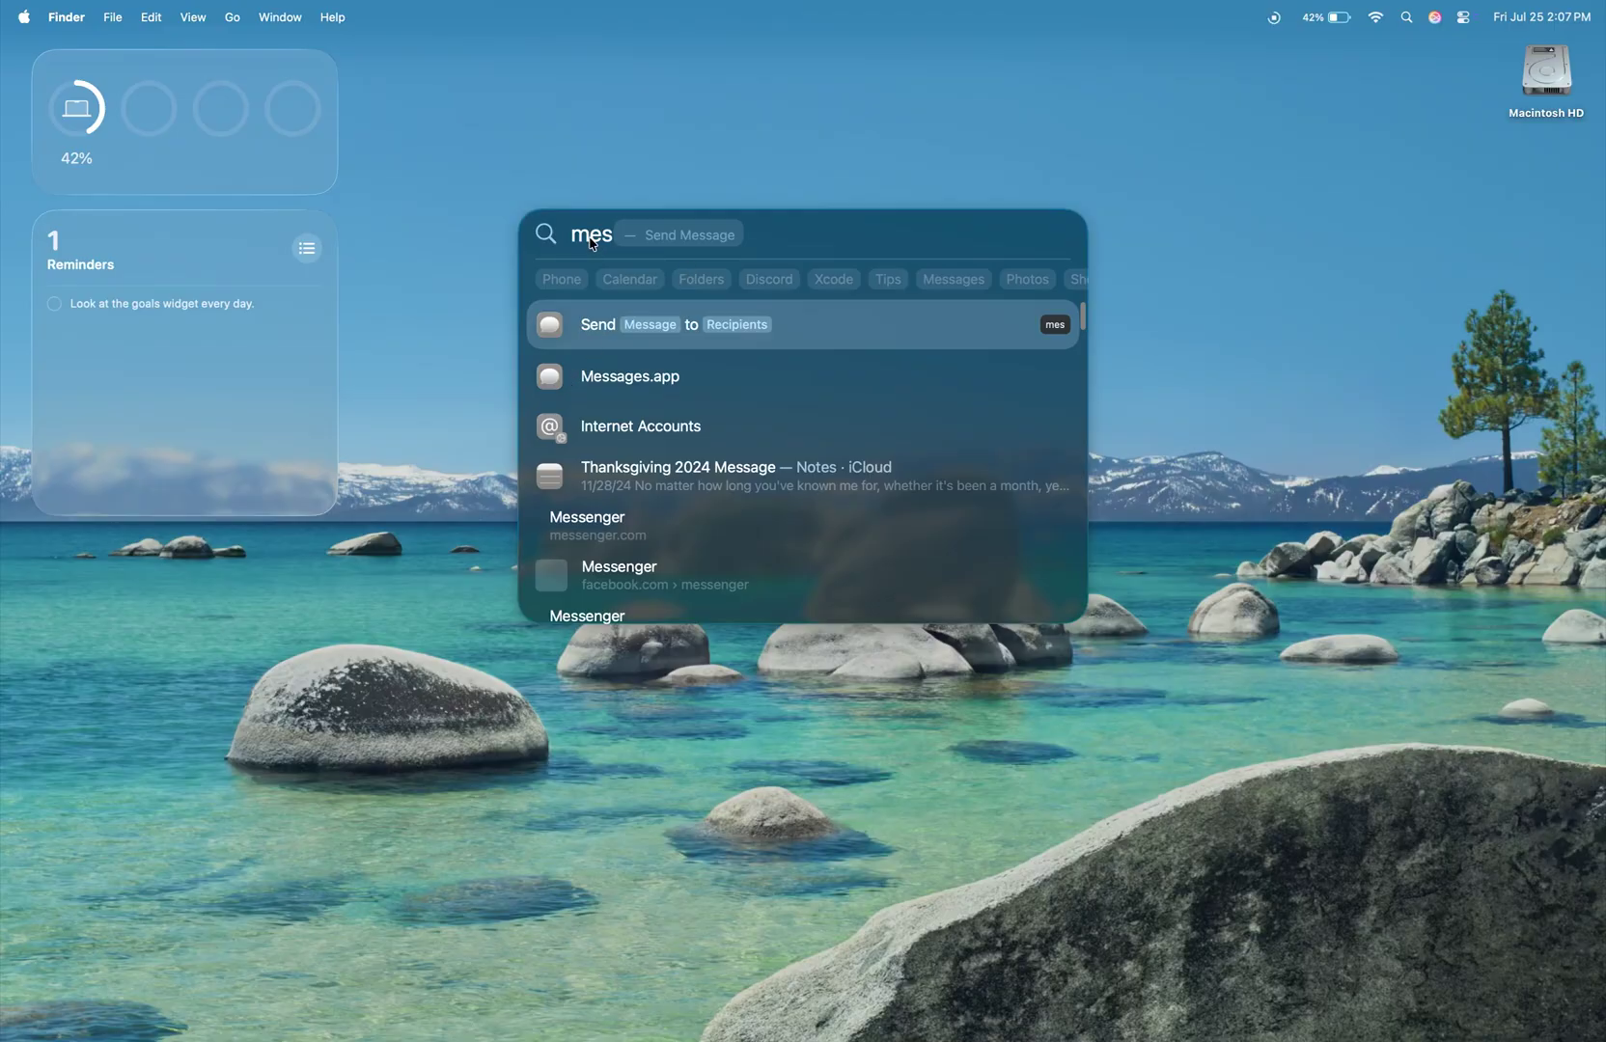
Step: Dismiss Spotlight and reopen it with the mes search still in place
key("Escape")
key("super+space")
mouse_move(593, 1008)
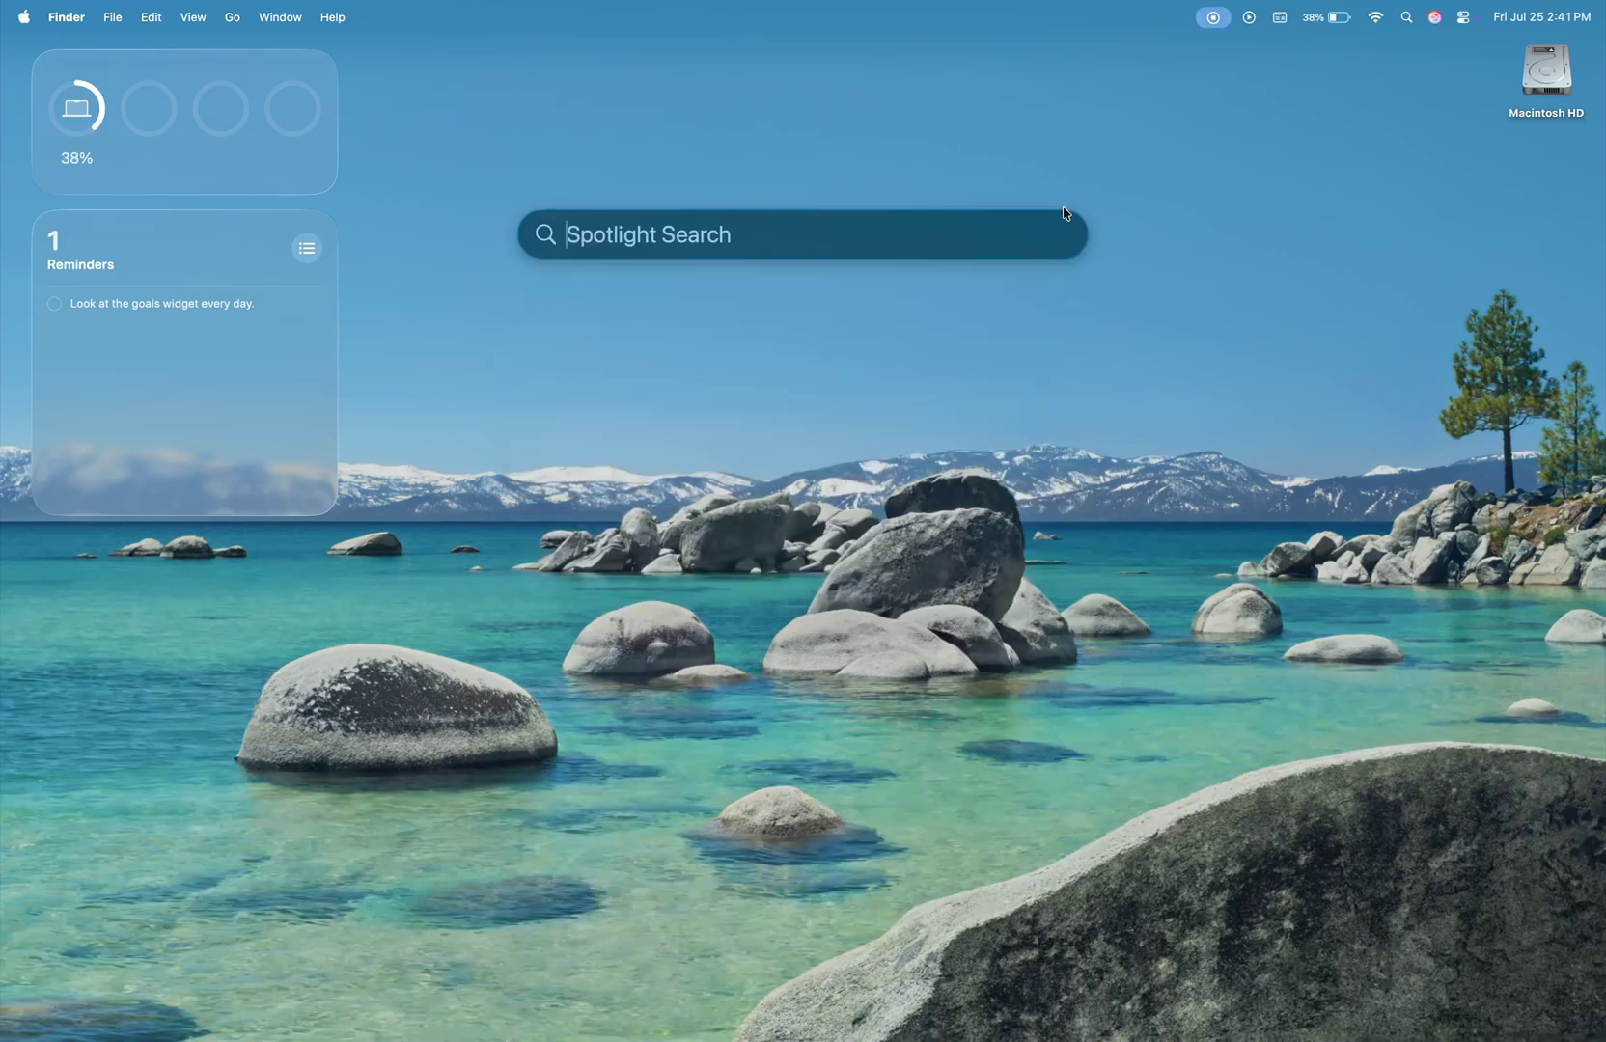
Step: View clipboard history, then hide iPhone apps from Spotlight's Applications list
left_click(1059, 236)
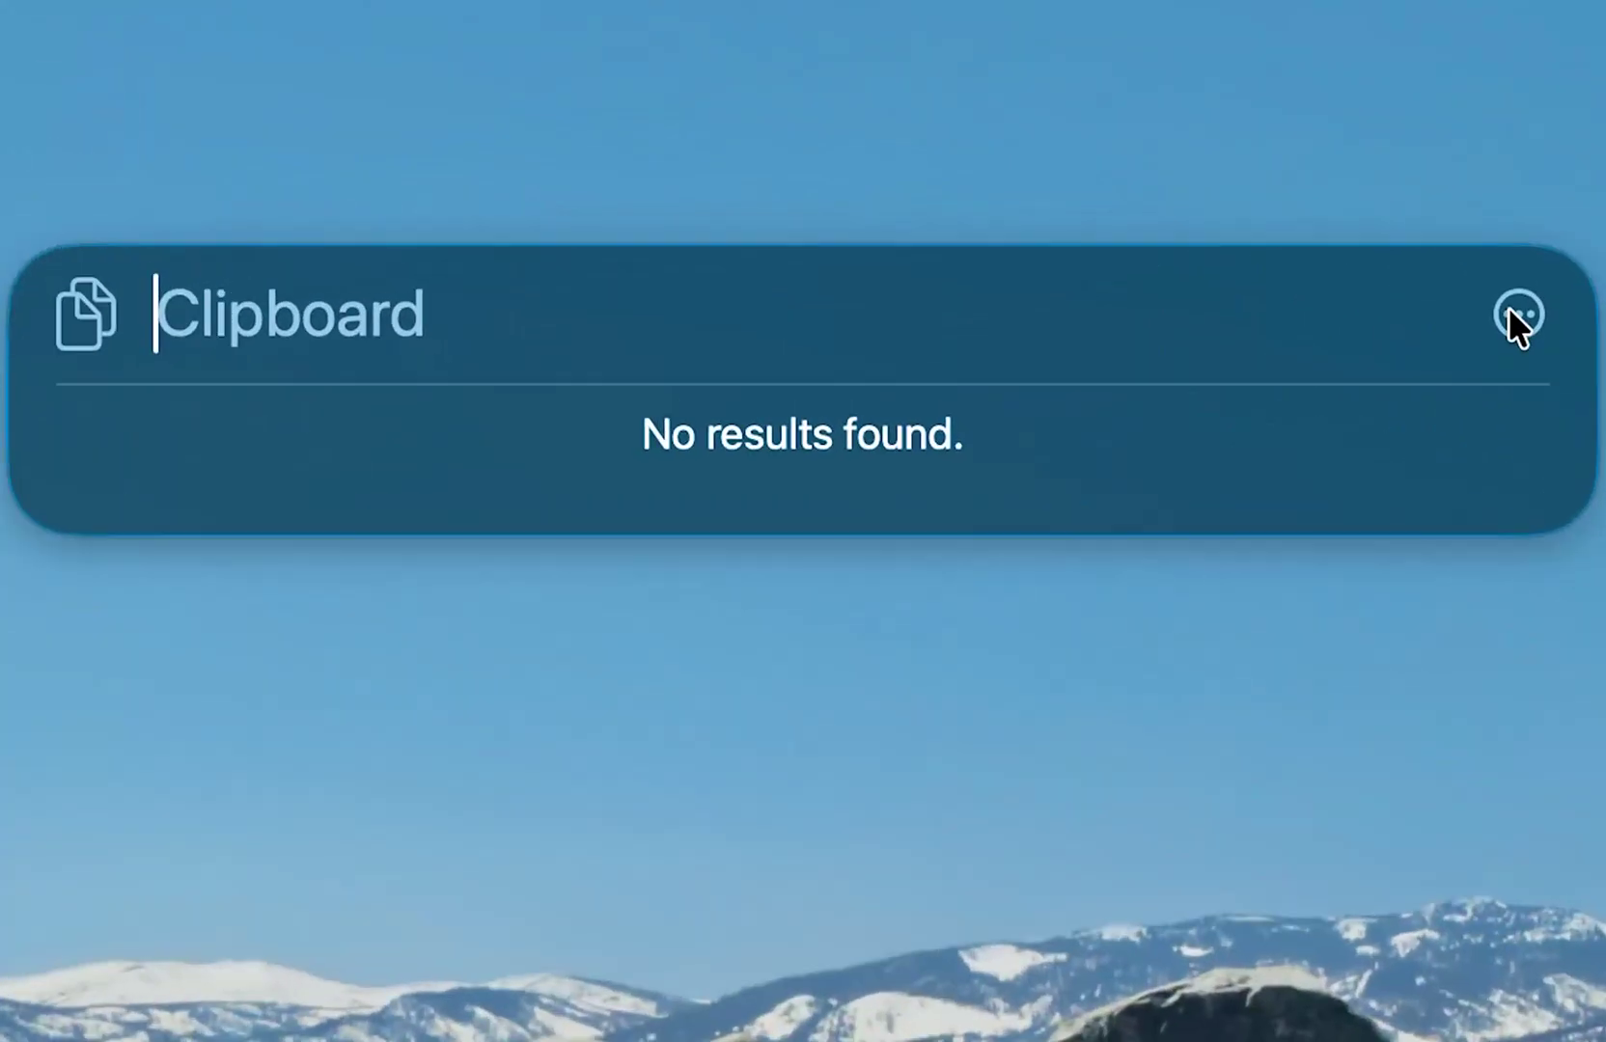
key("super+v")
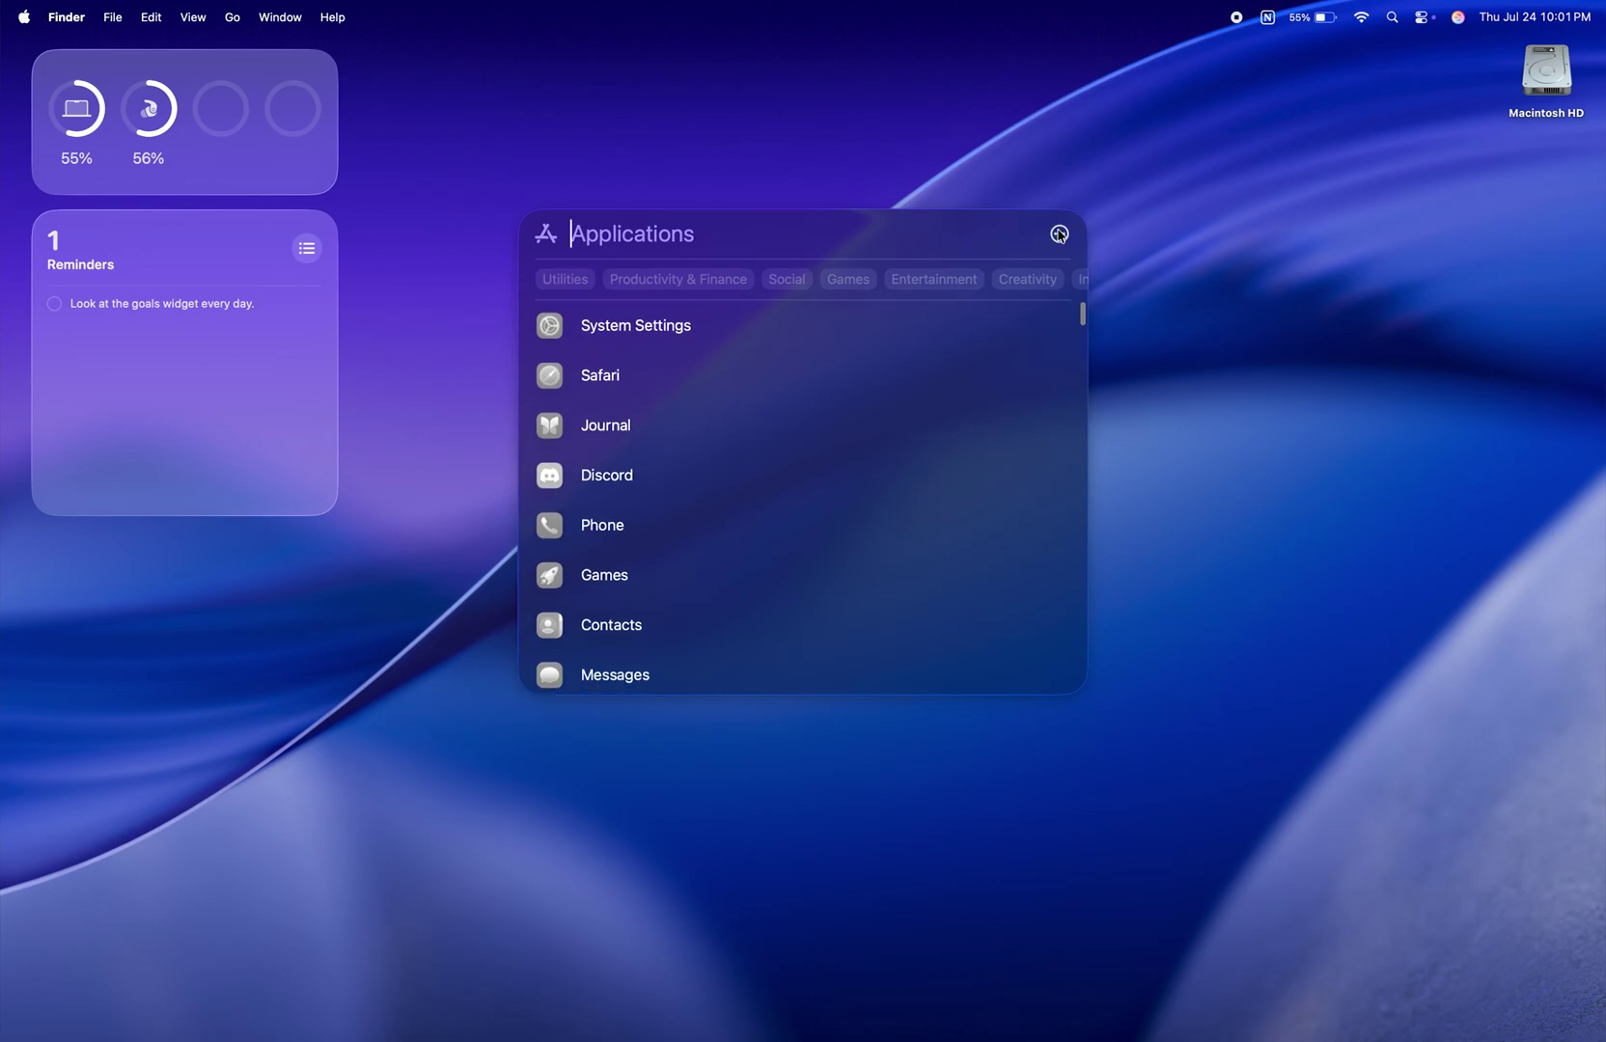
left_click(1059, 234)
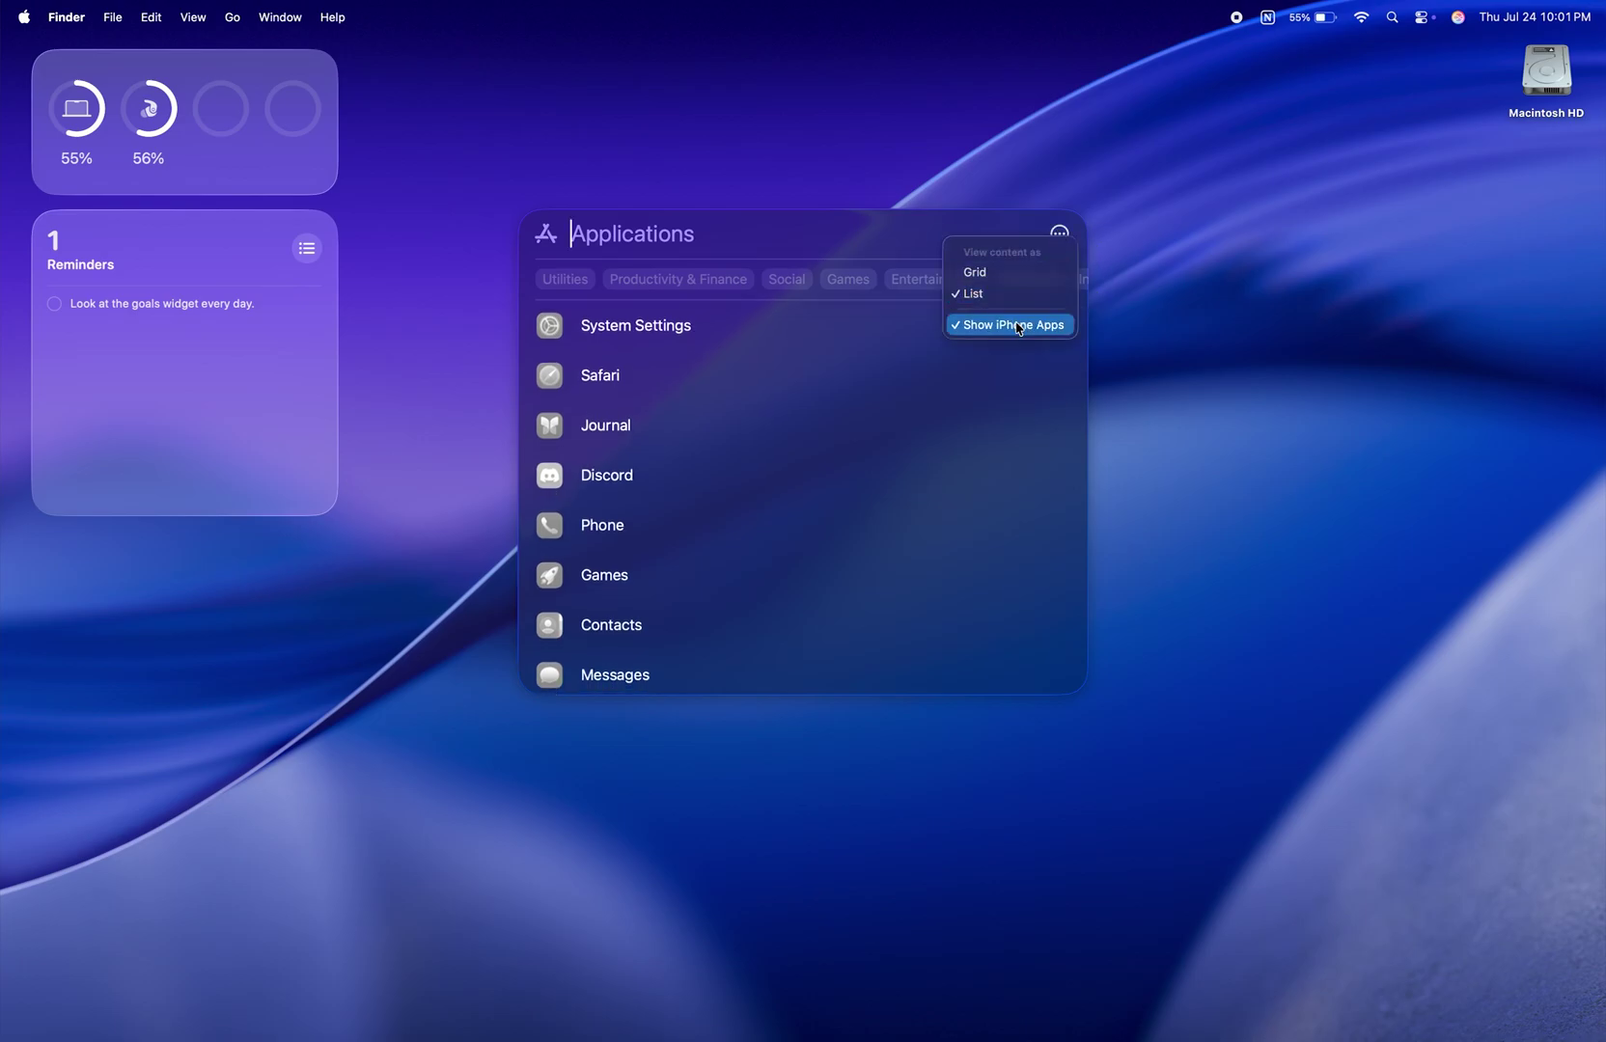
left_click(1018, 329)
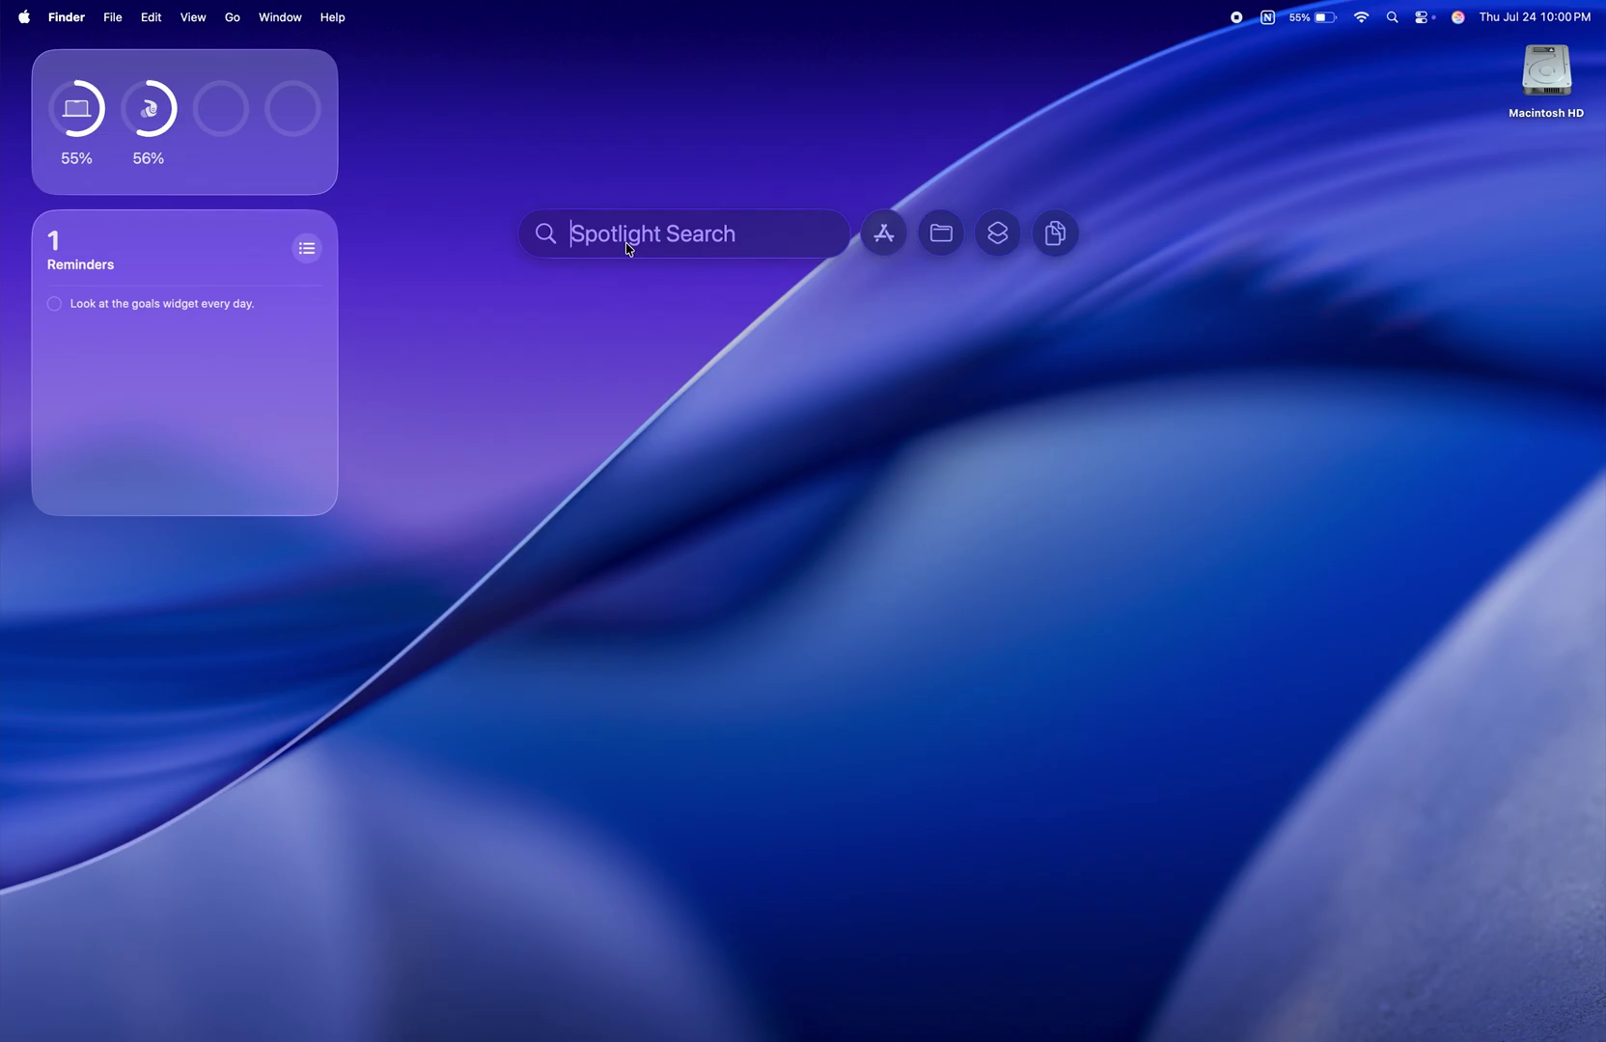
left_click(896, 241)
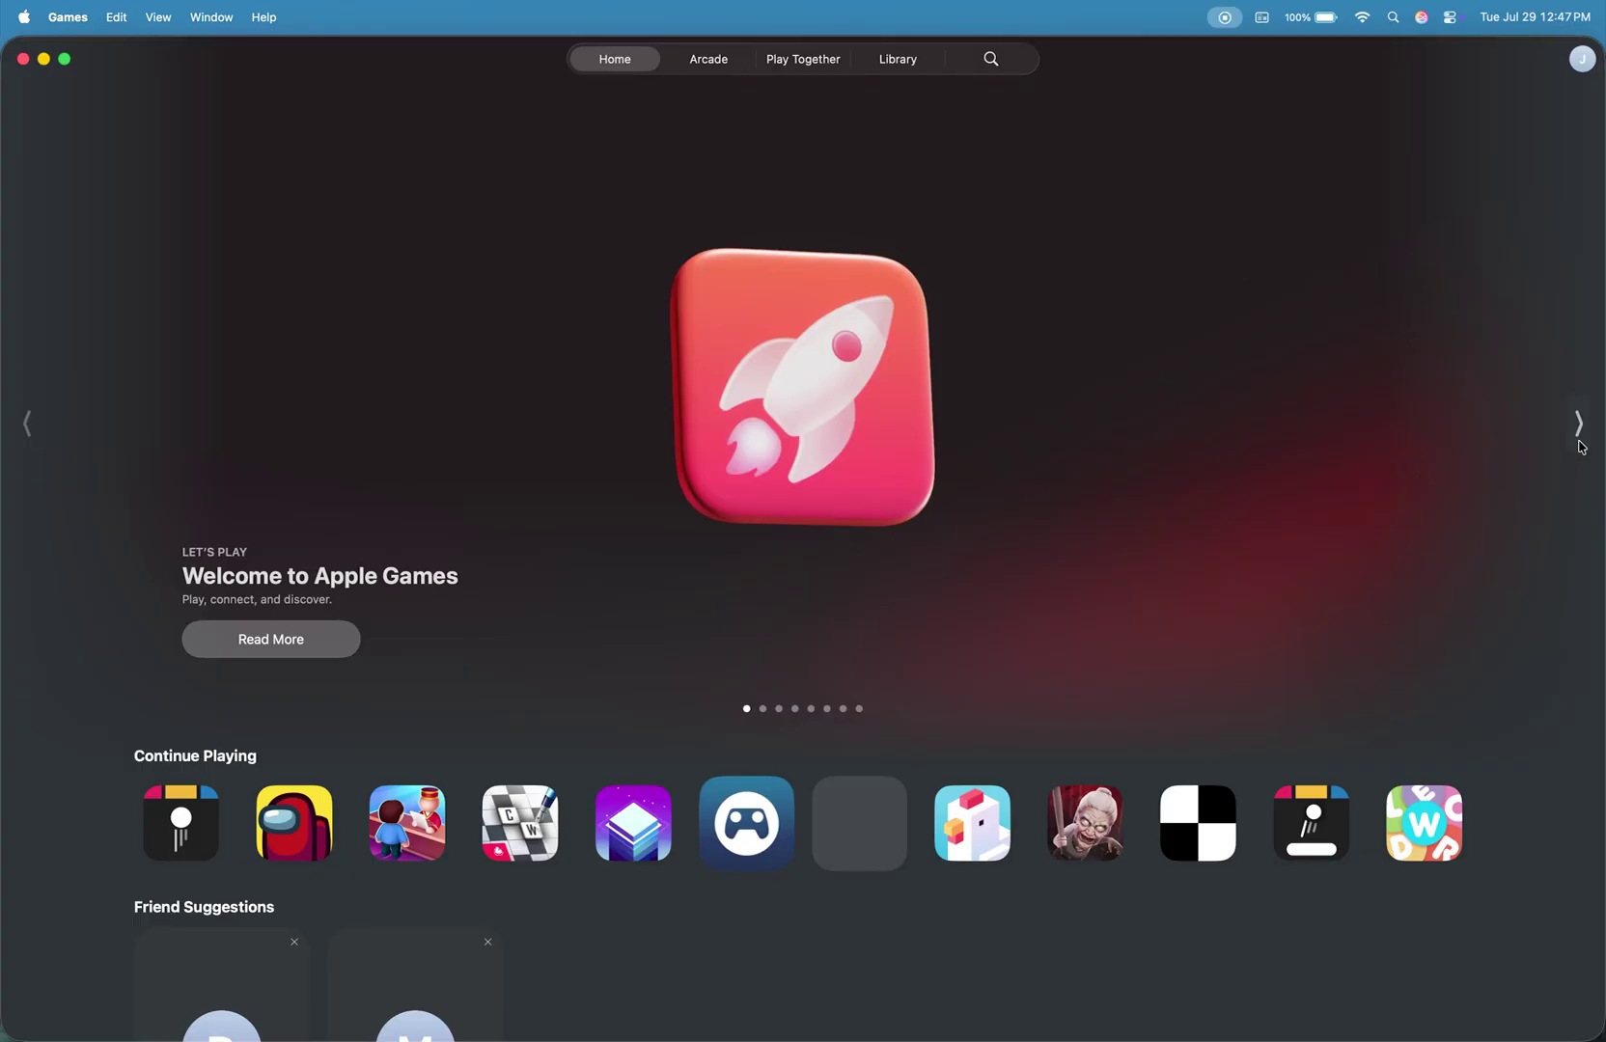
Step: Page through three featured stories, dismiss the personalization prompt and reload the Games home page
left_click(1582, 442)
left_click(1581, 442)
left_click(1581, 442)
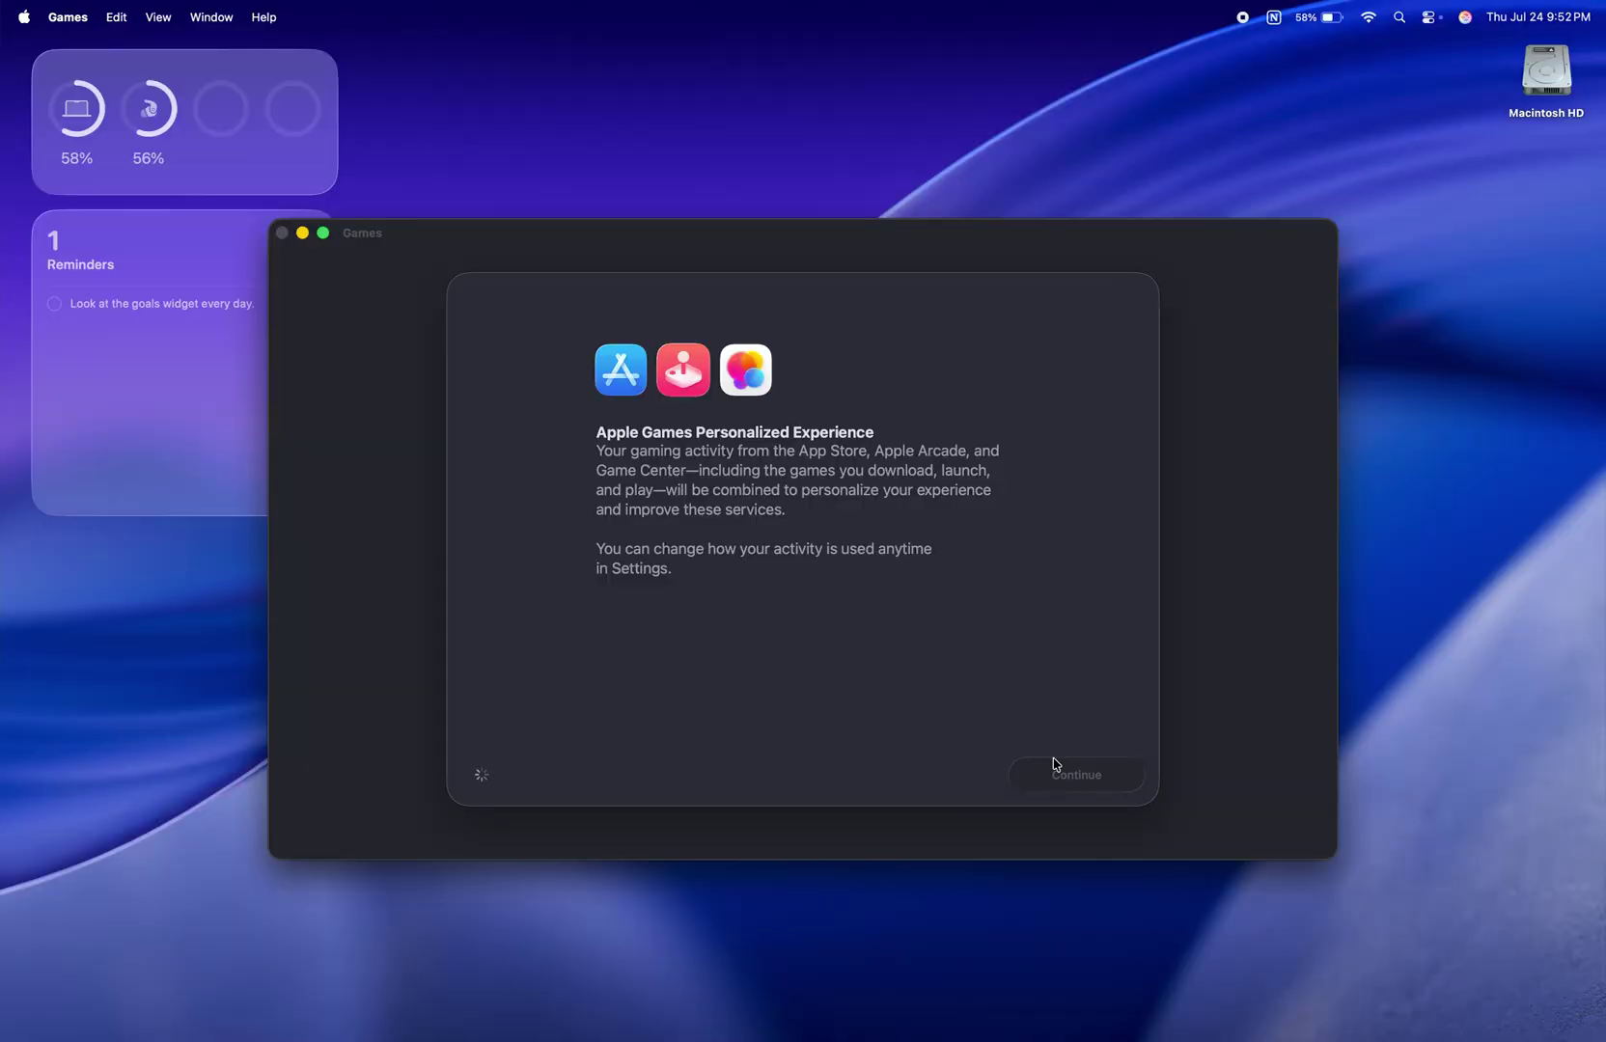
left_click(1057, 764)
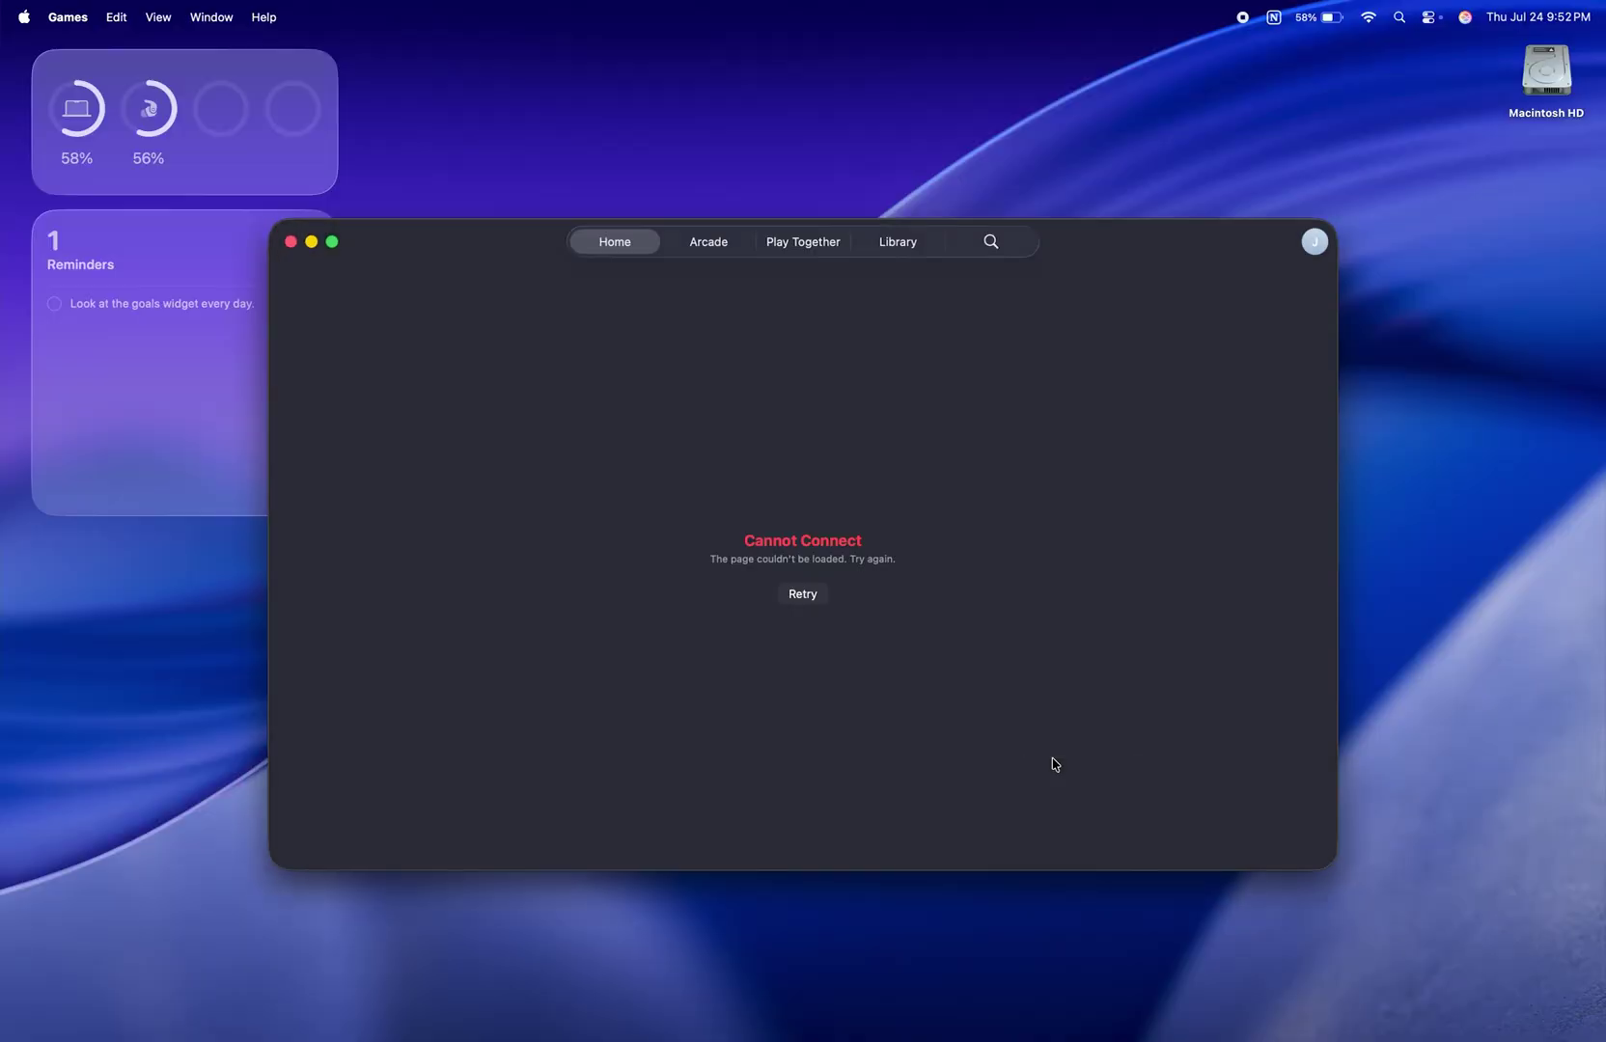
left_click(797, 593)
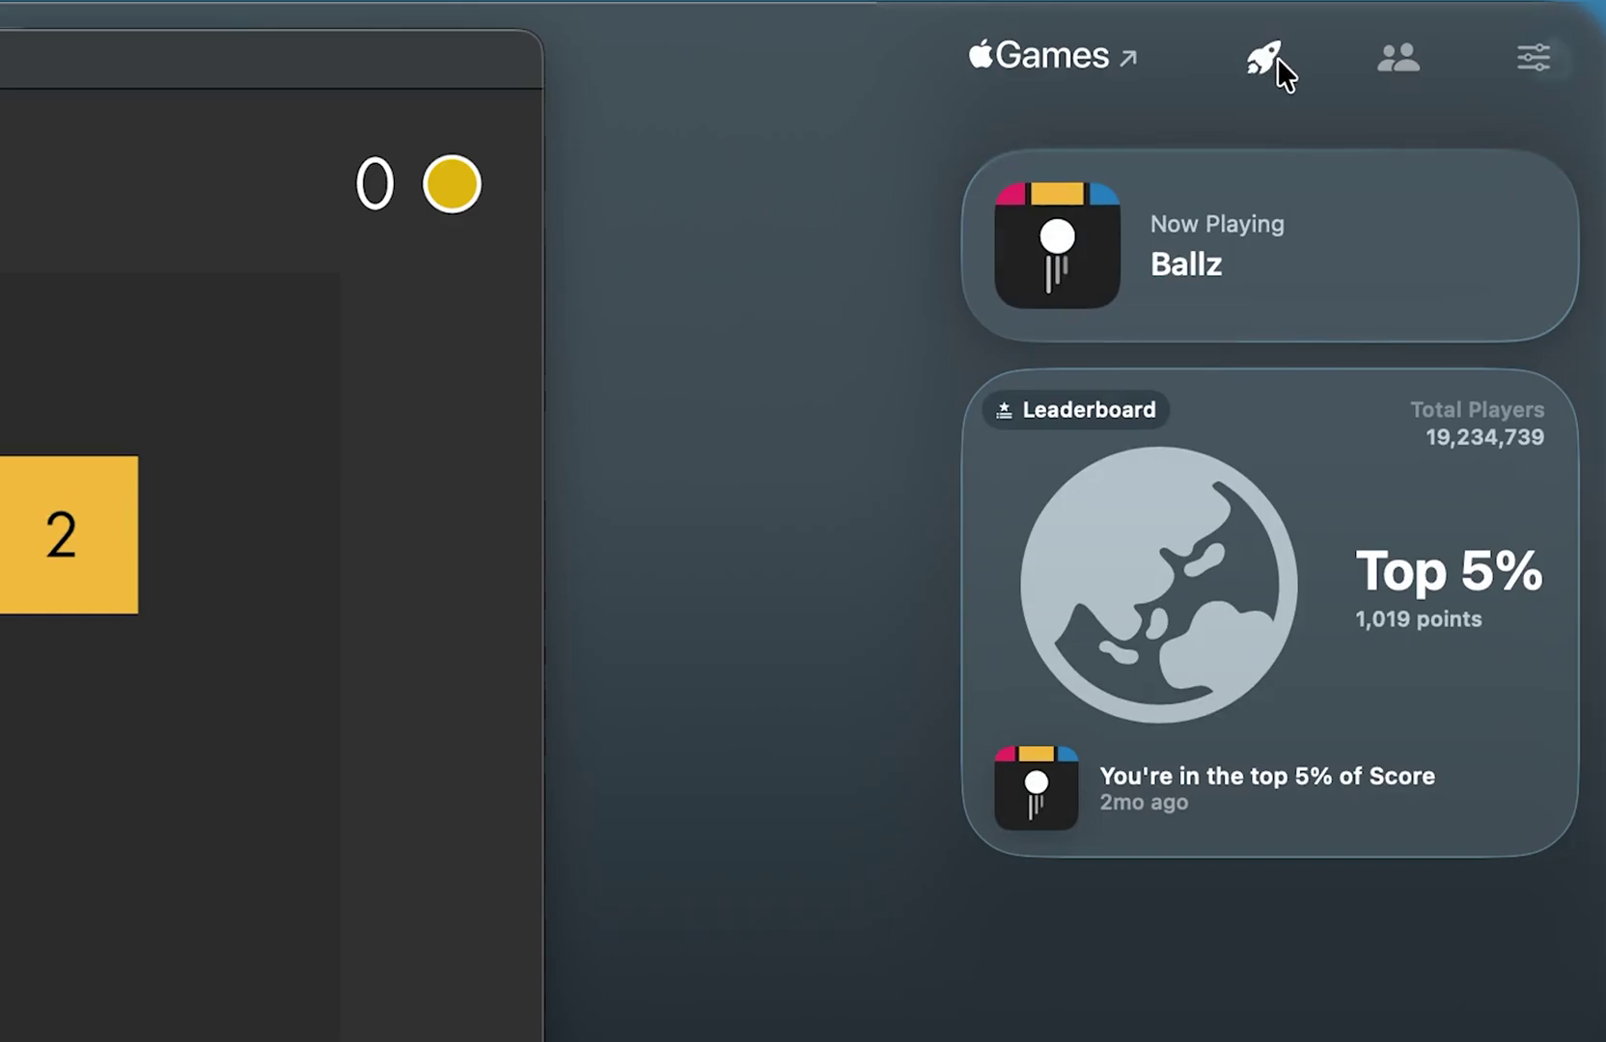
Step: View the overlay's display and controller settings, then continue past the Challenges introduction
left_click(1556, 62)
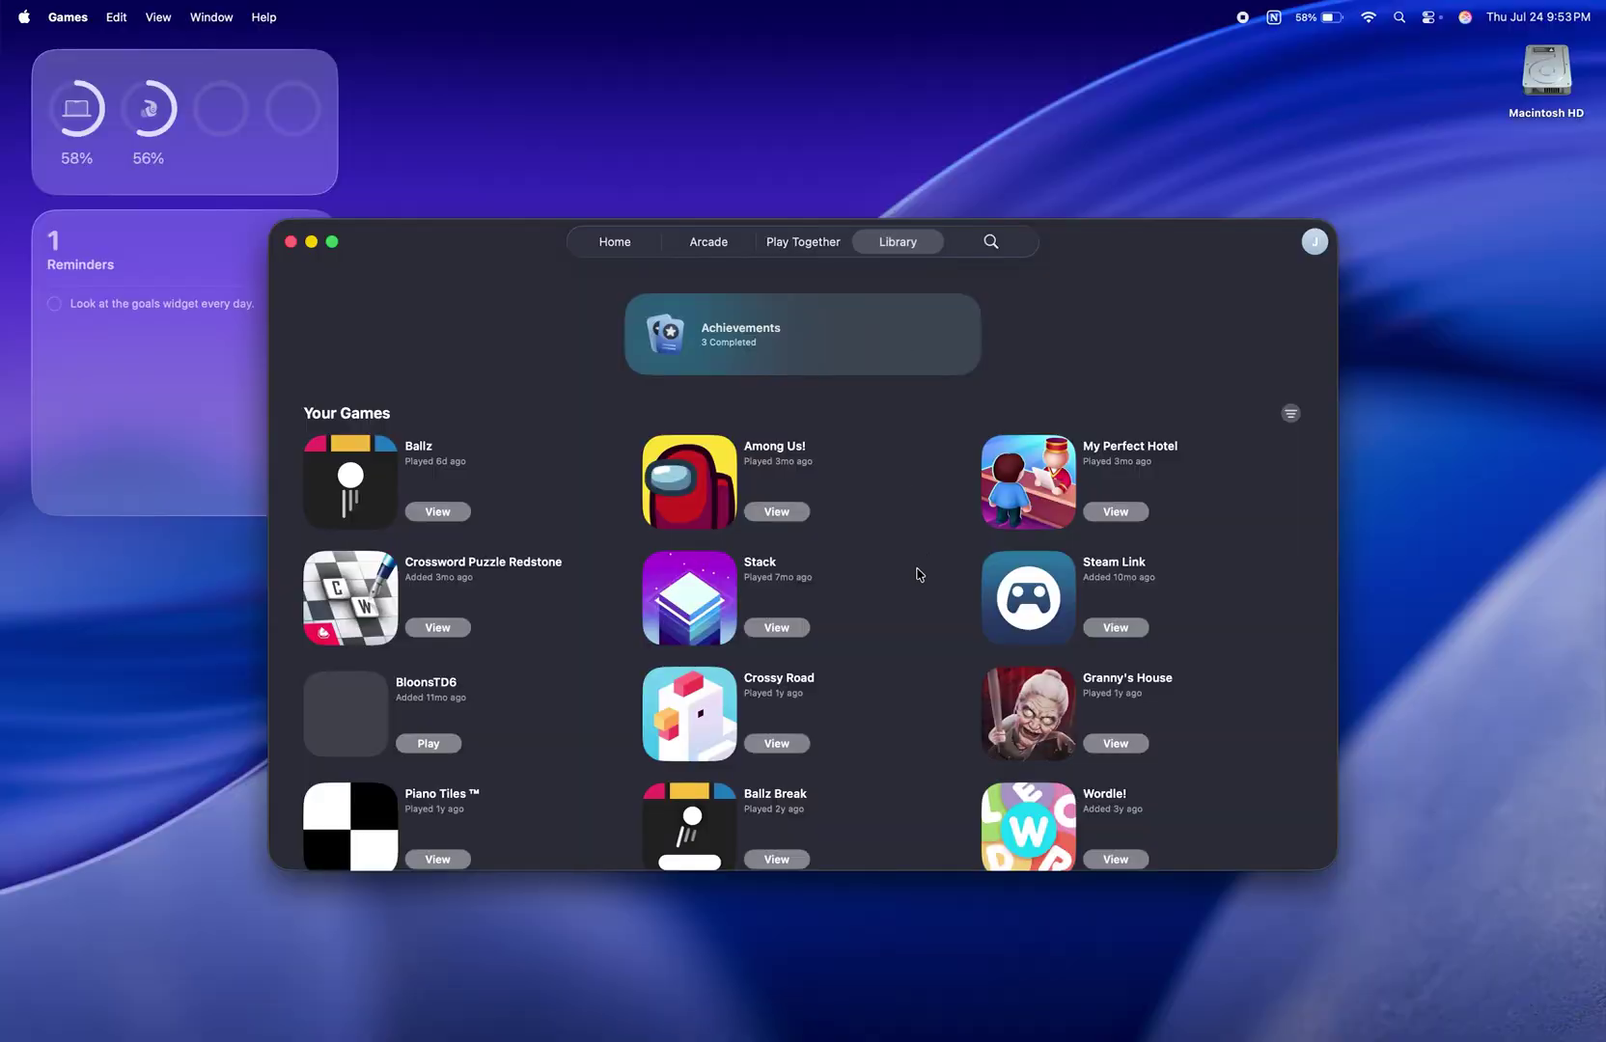
scroll(918, 574, "down", 8)
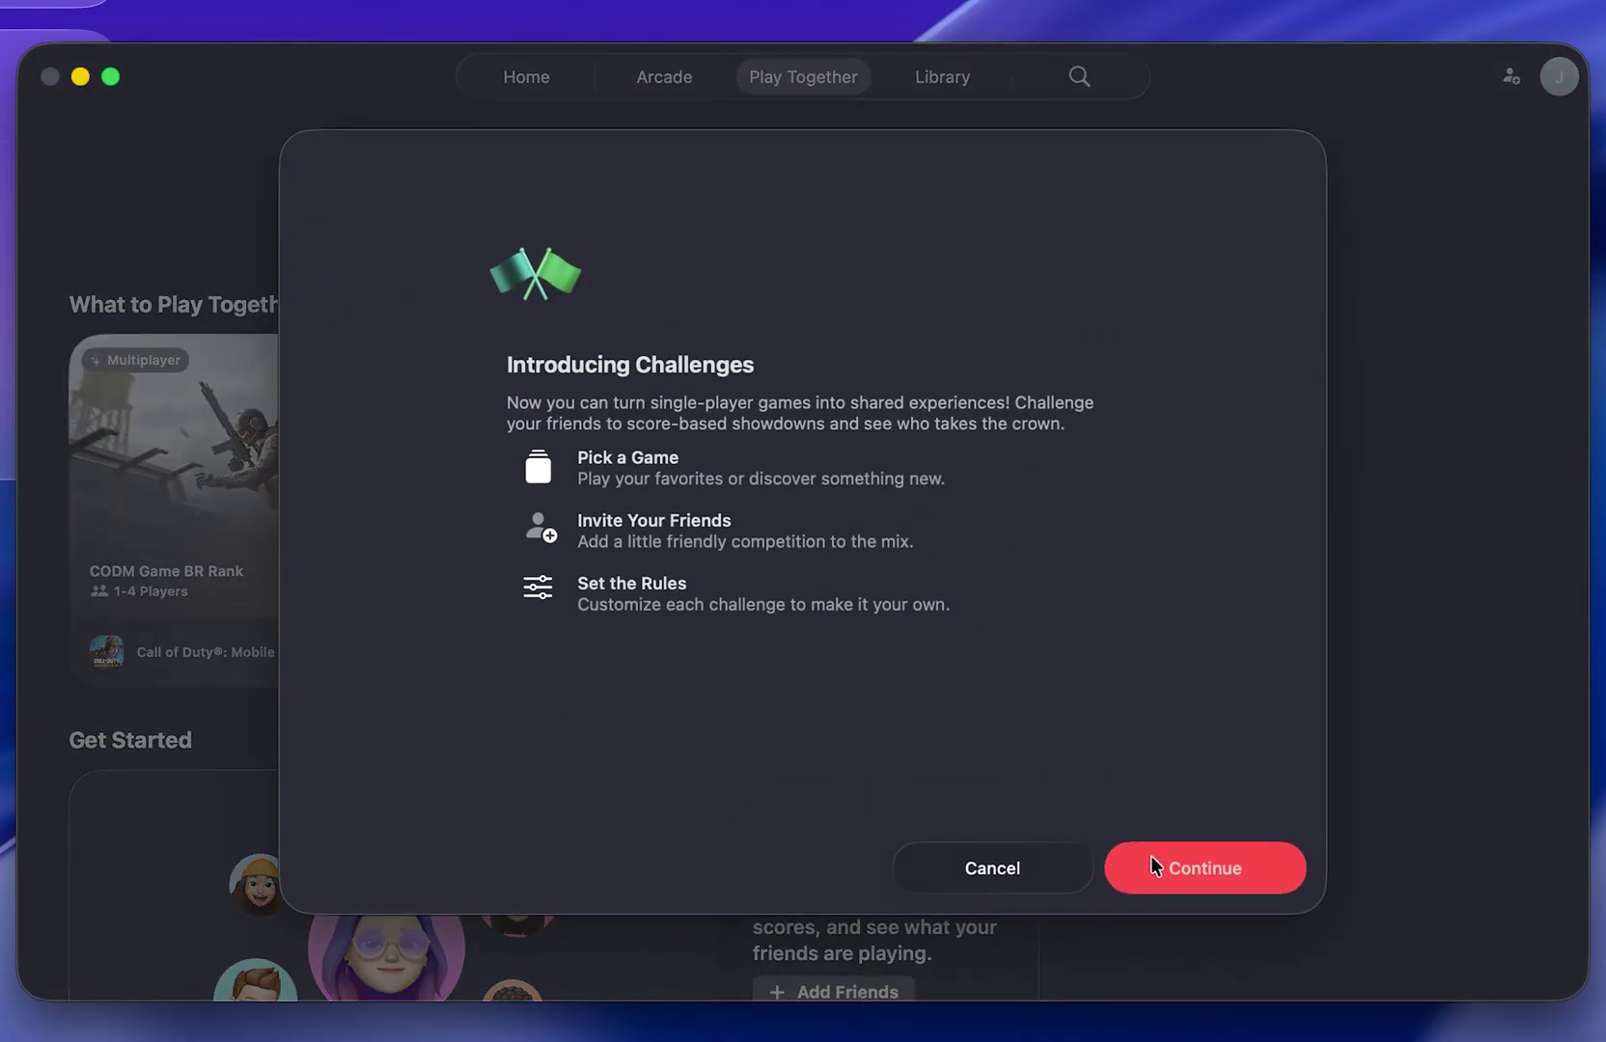
left_click(1151, 859)
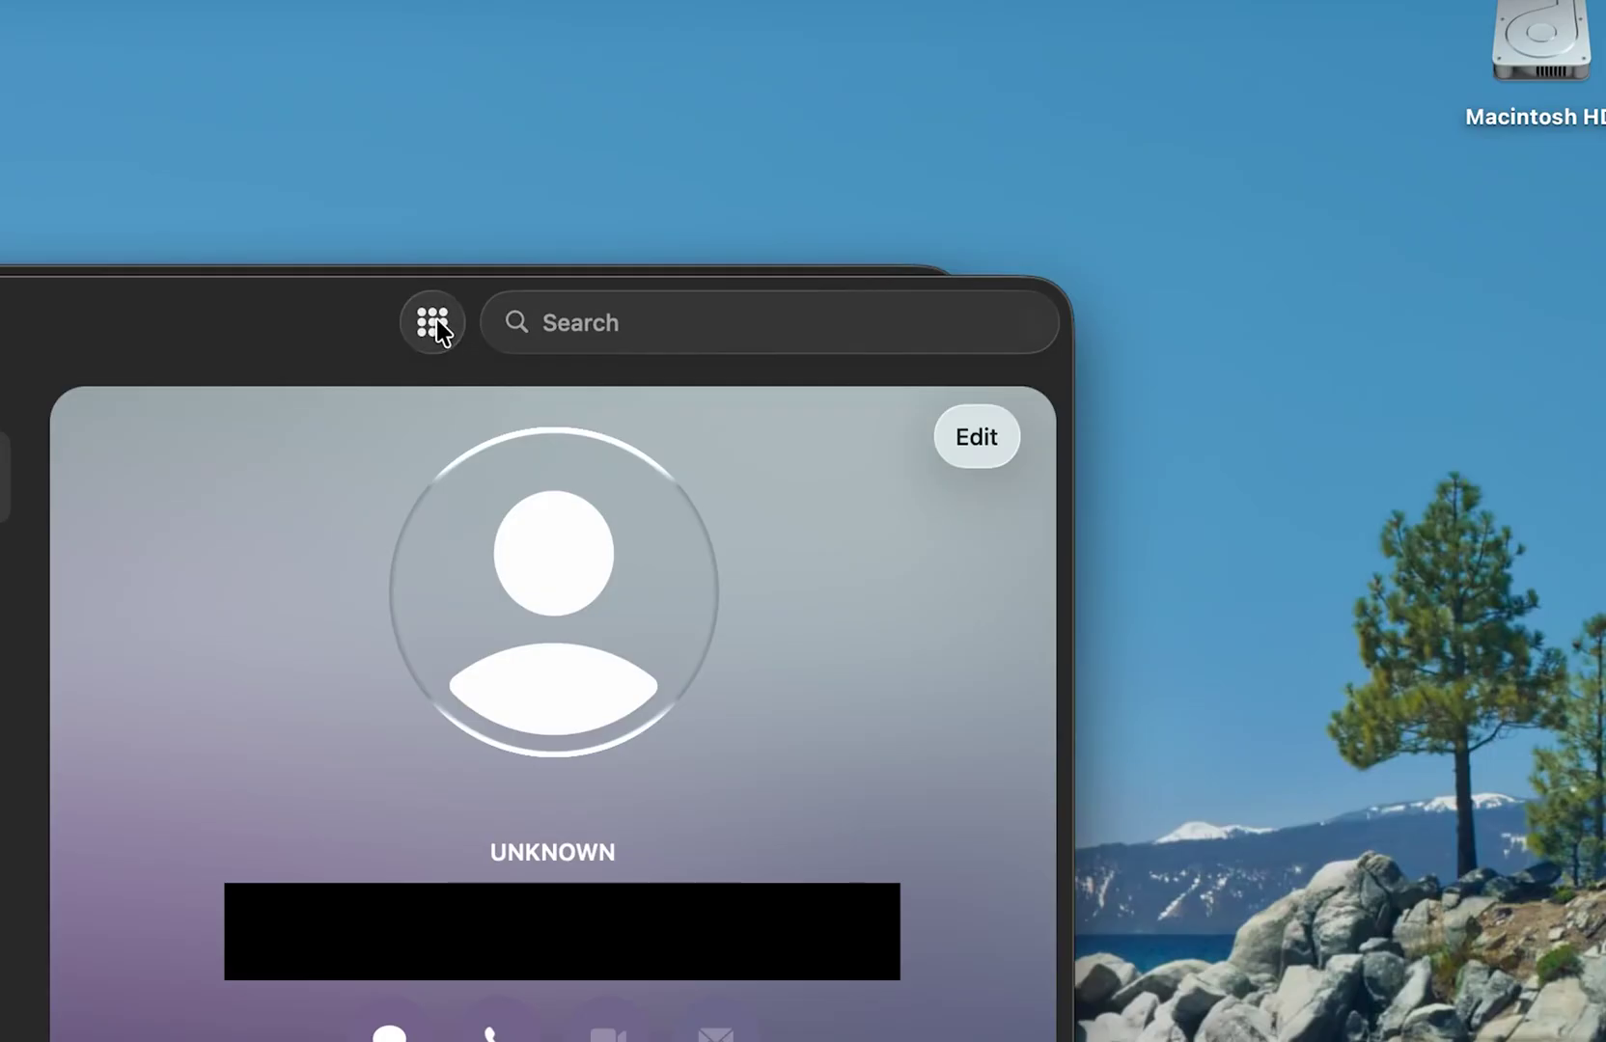
Step: Dial 11 on the in-call dial pad, then erase the dialled digits
left_click(432, 324)
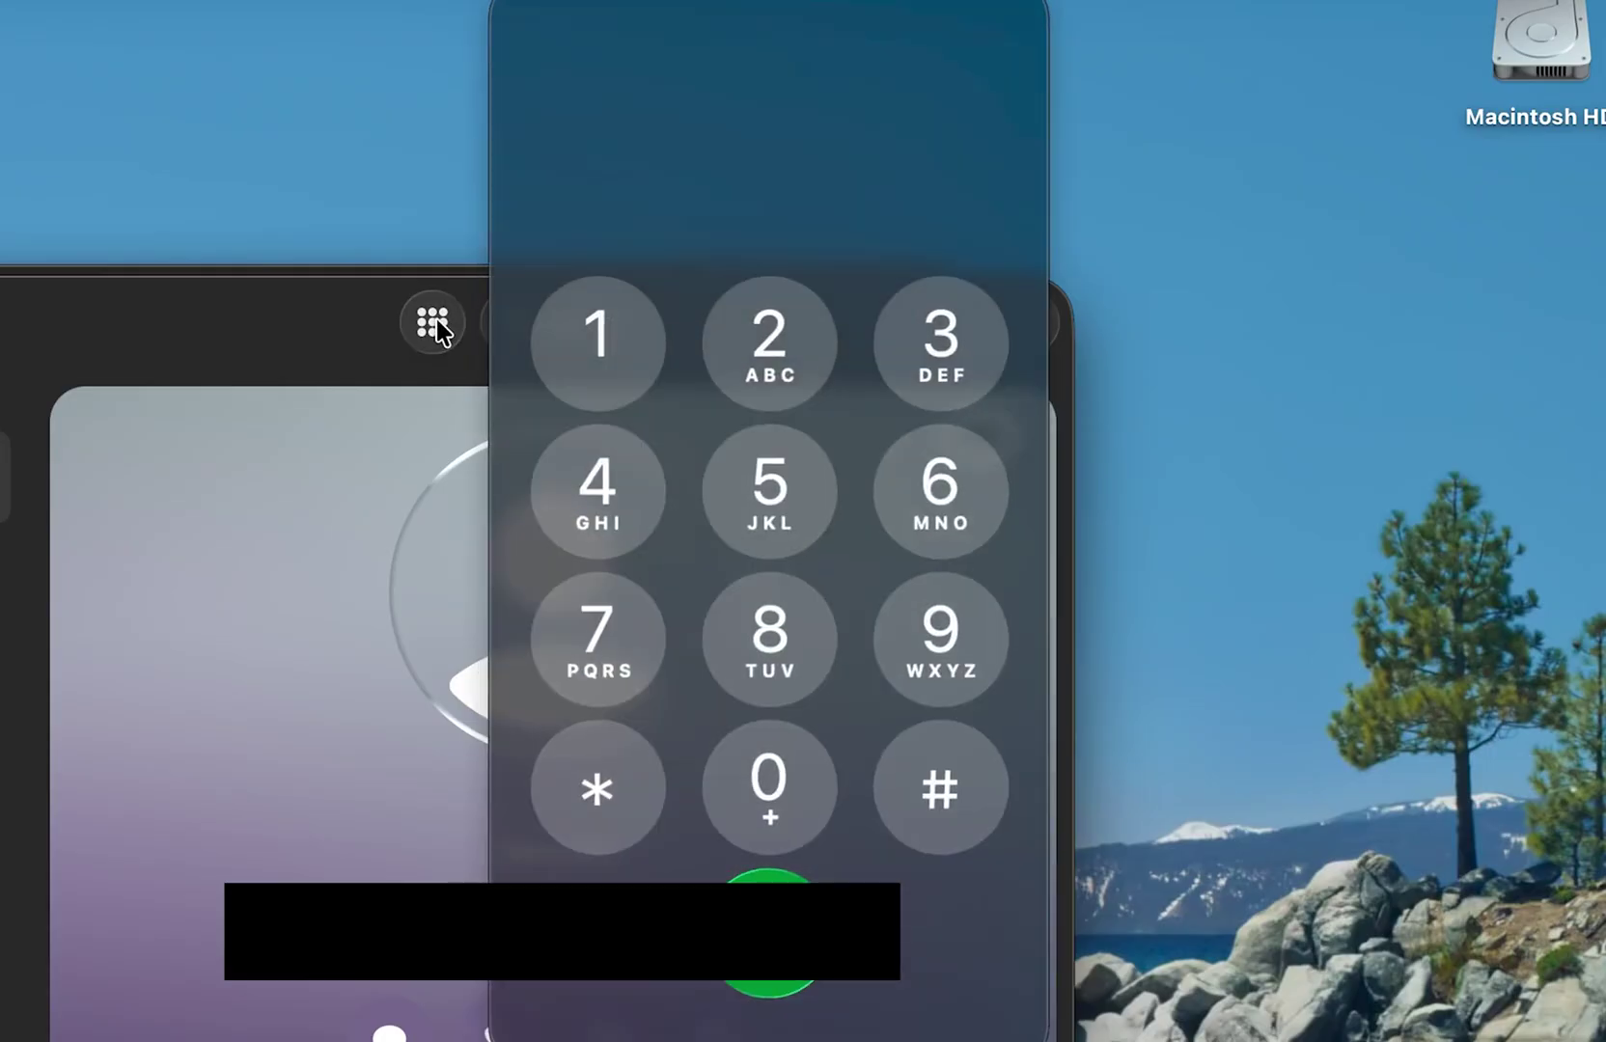
left_click(608, 326)
left_click(608, 327)
left_click(608, 326)
left_click(608, 326)
left_click(608, 326)
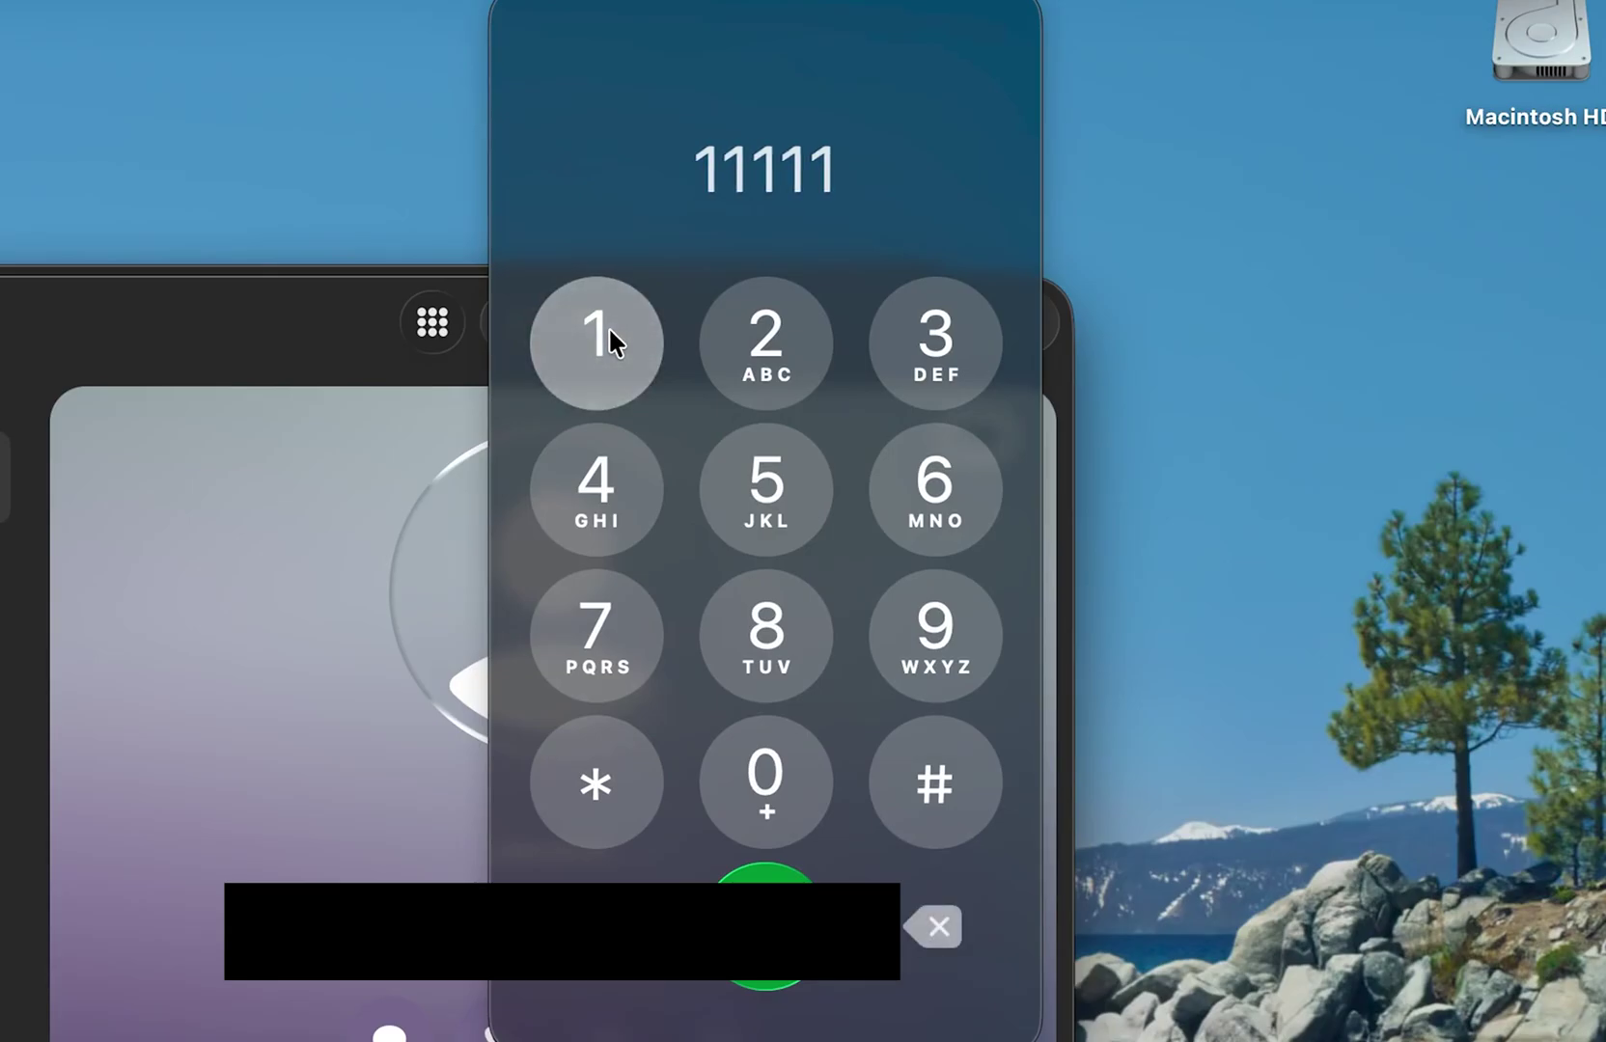
left_click(932, 926)
left_click(932, 927)
left_click(932, 926)
left_click(932, 926)
left_click(932, 927)
Step: Close the dial pad and open the caller's Contact Photo & Poster editor
key("Escape")
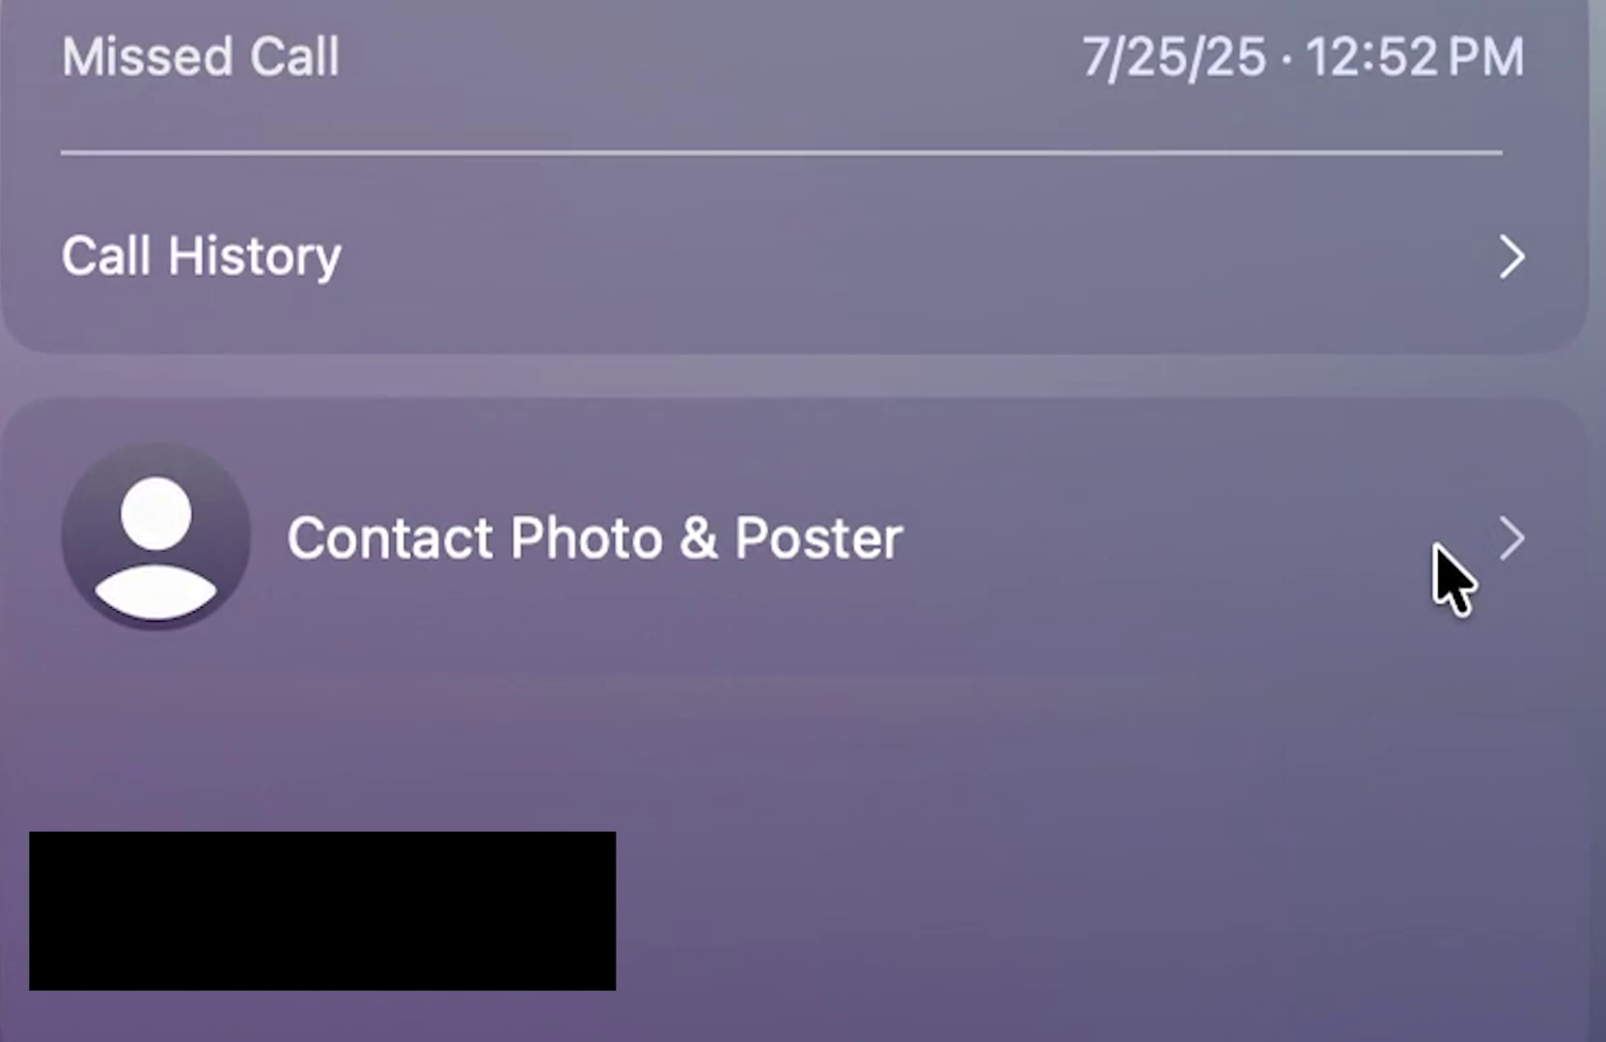
left_click(1453, 579)
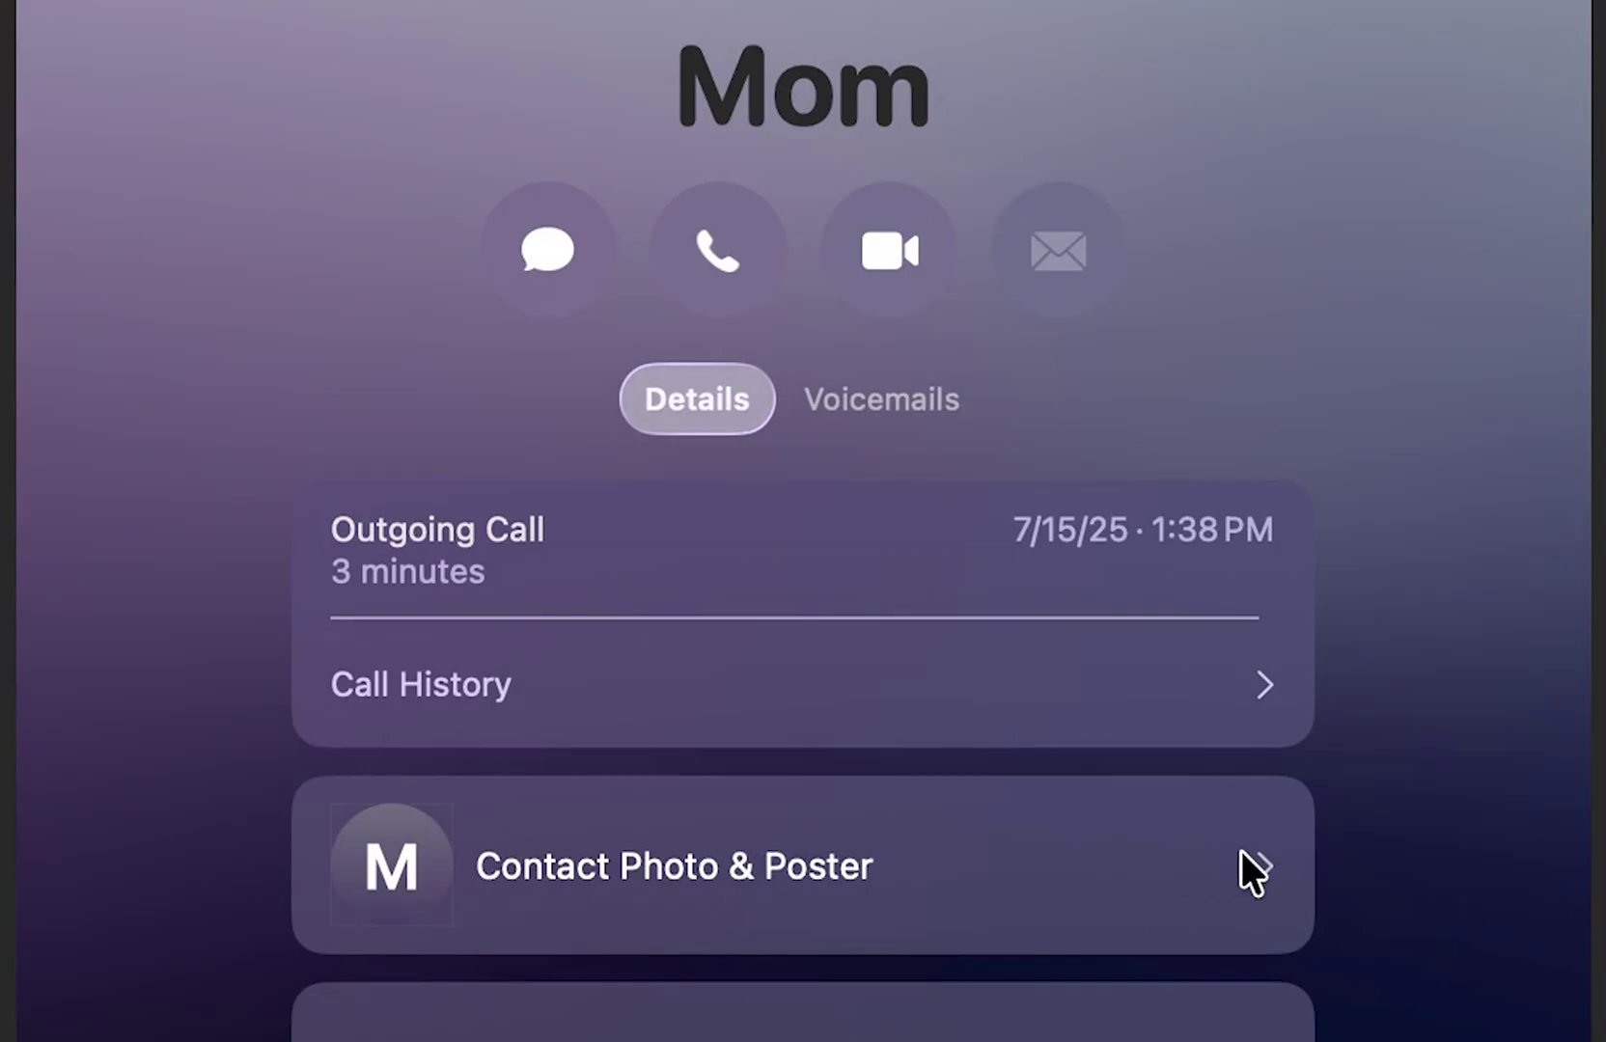
left_click(837, 789)
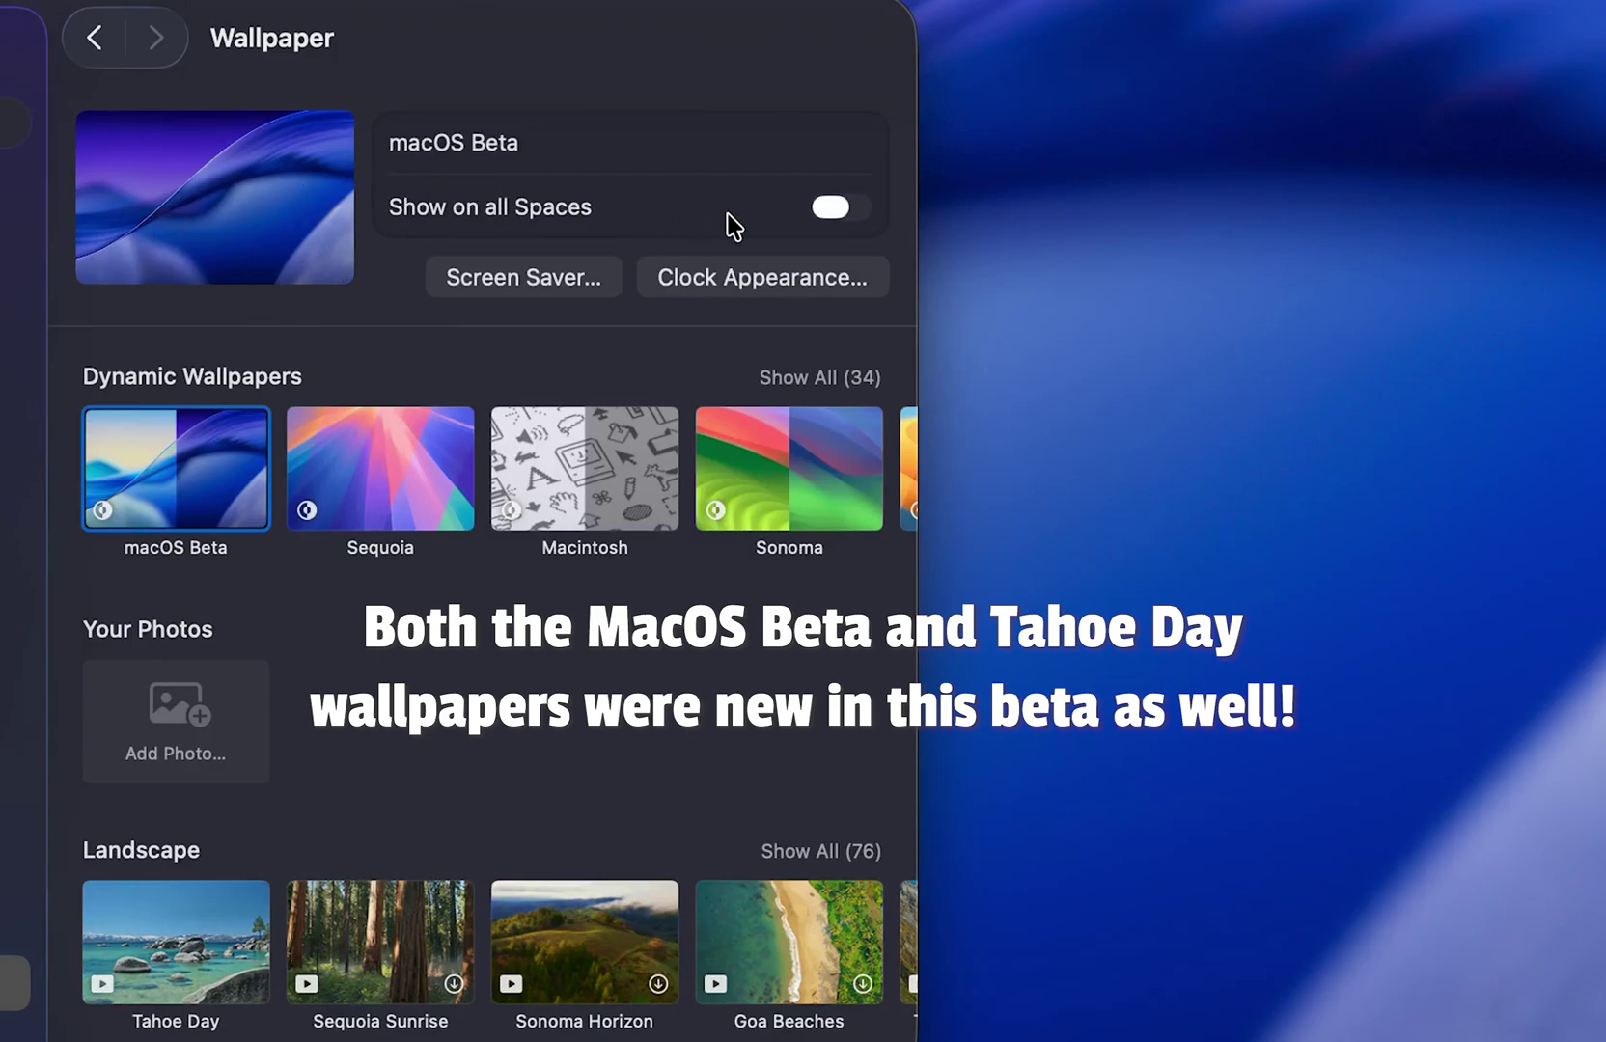
left_click(391, 486)
left_click(586, 454)
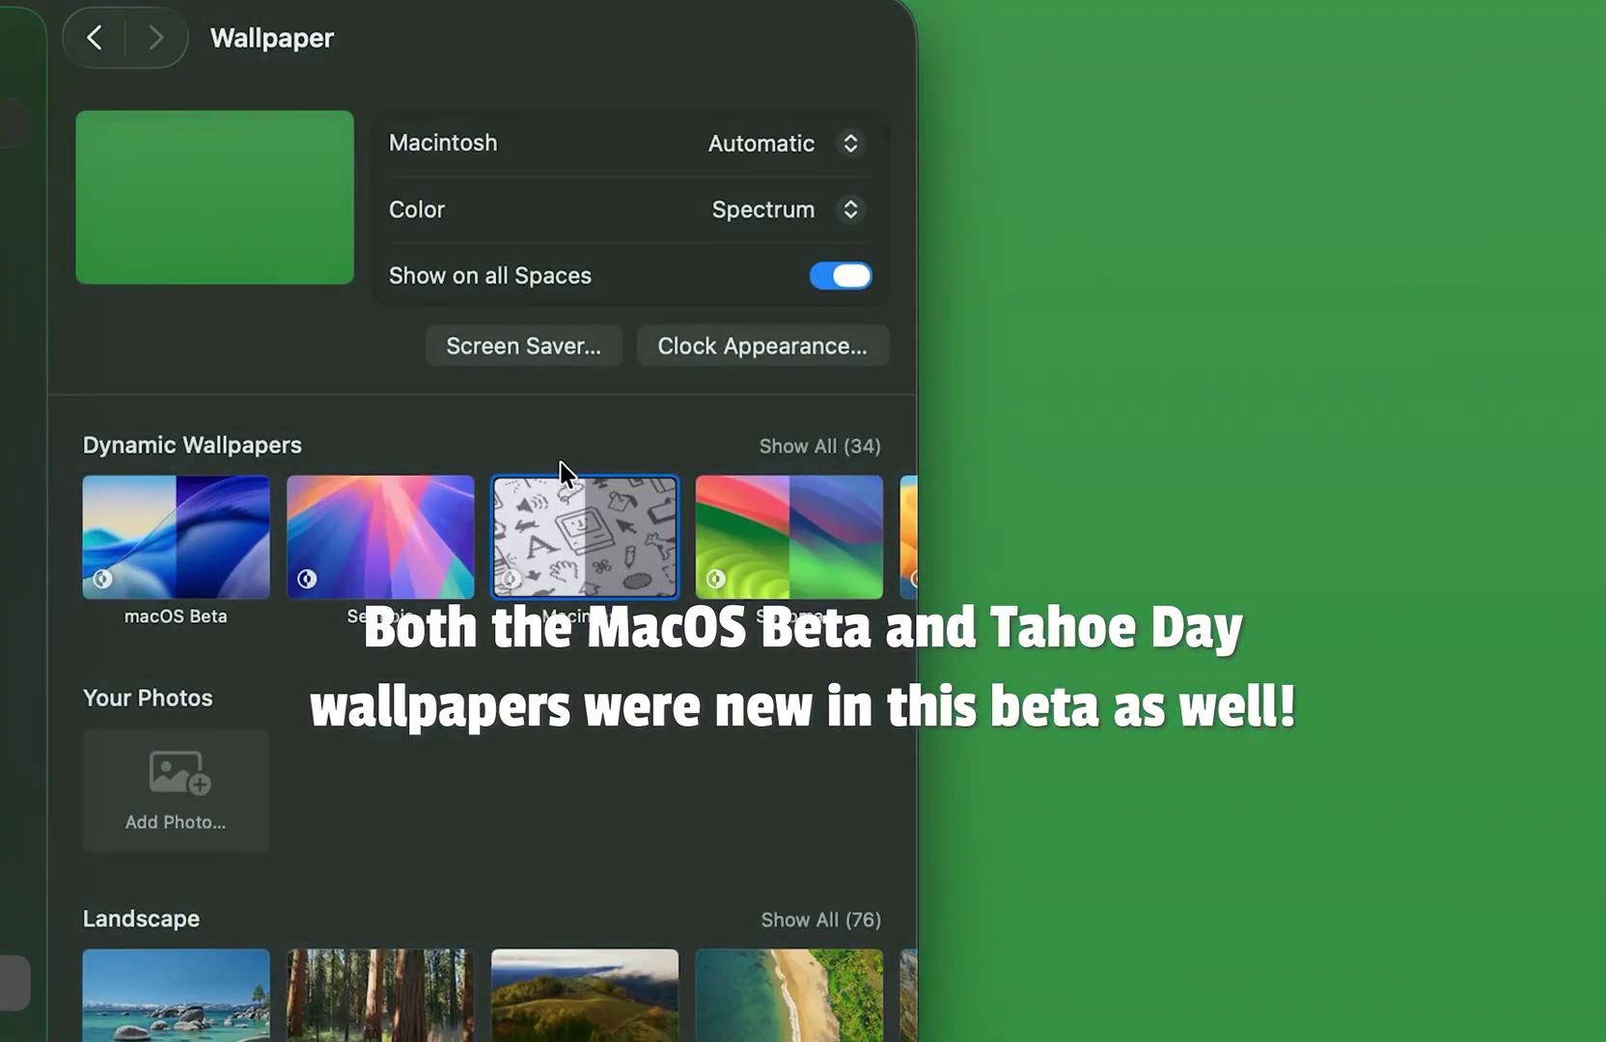
left_click(160, 521)
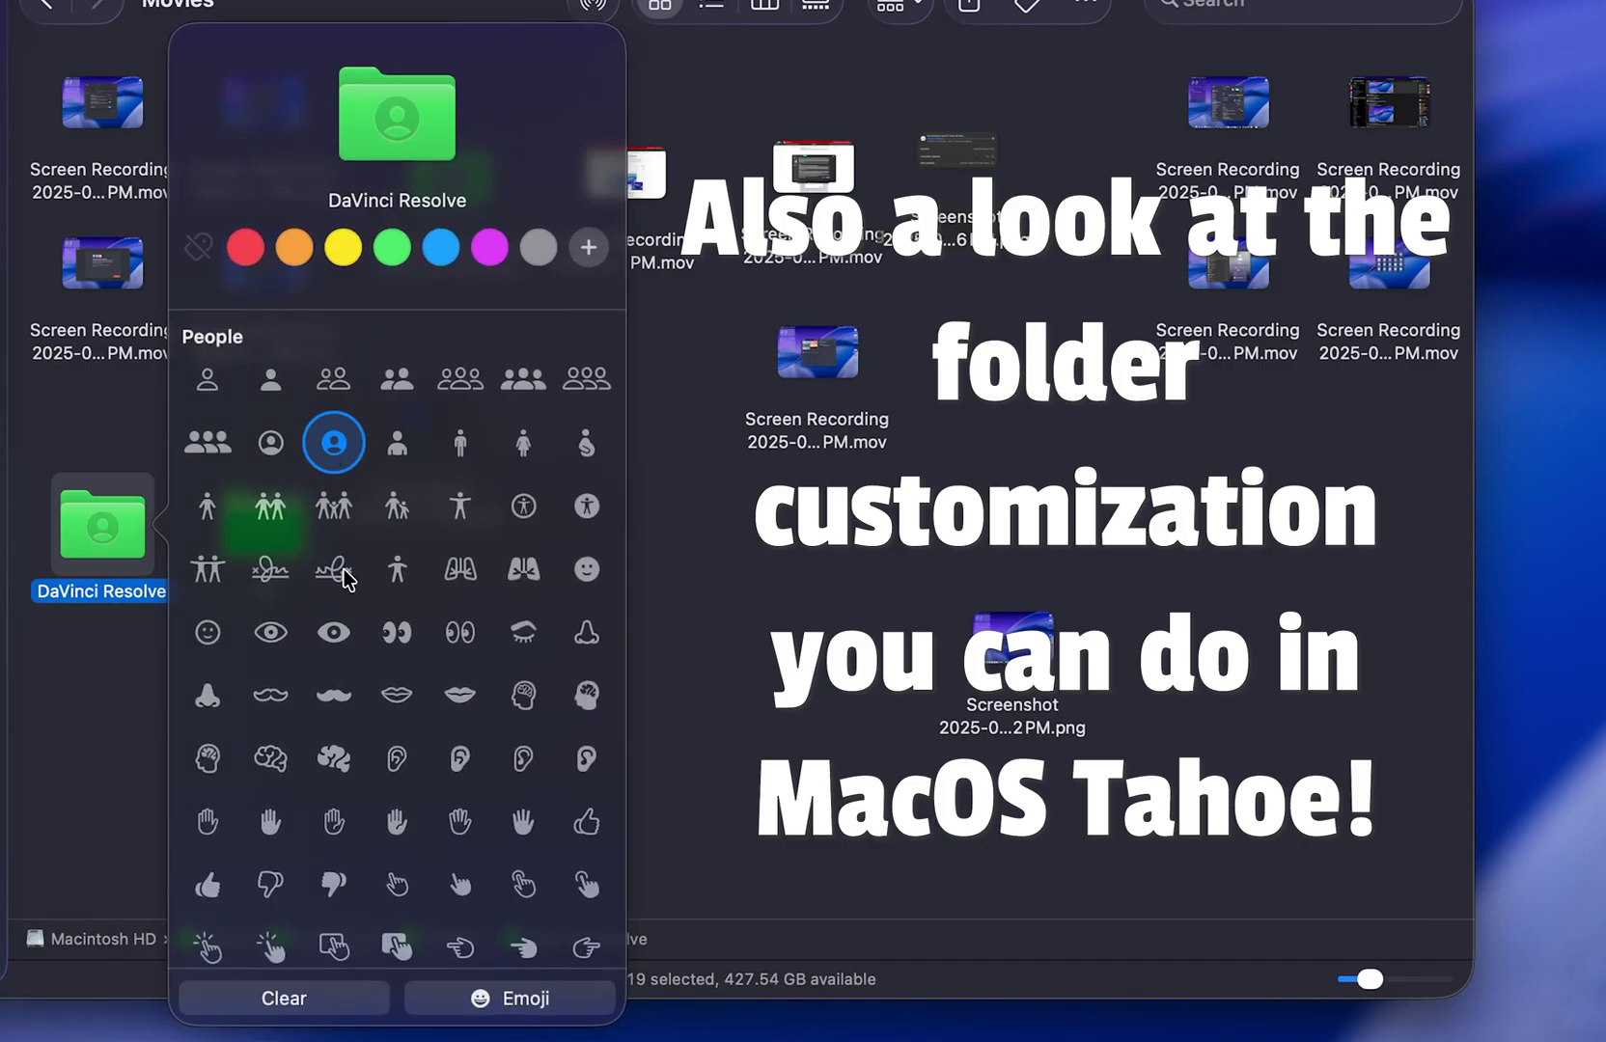
Step: Color the DaVinci Resolve folder red and try a household symbol on it
scroll(347, 574, "down", 15)
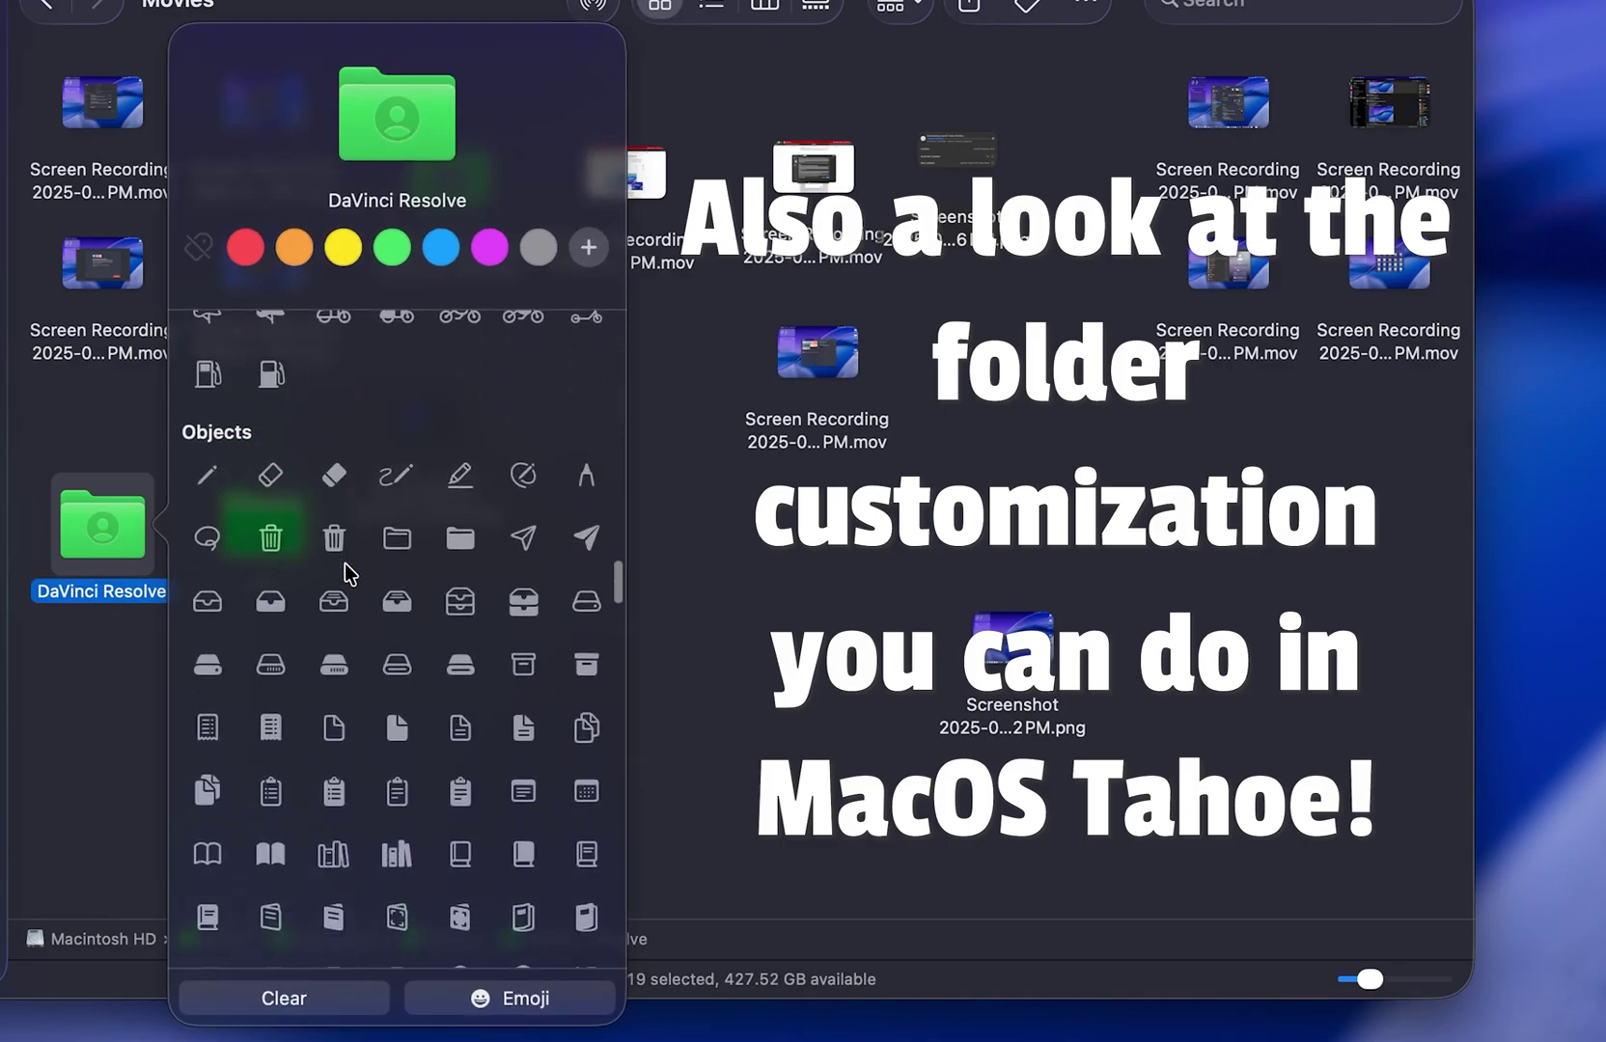
scroll(347, 574, "down", 15)
scroll(347, 566, "up", 5)
left_click(246, 247)
scroll(385, 737, "up", 10)
scroll(385, 738, "down", 15)
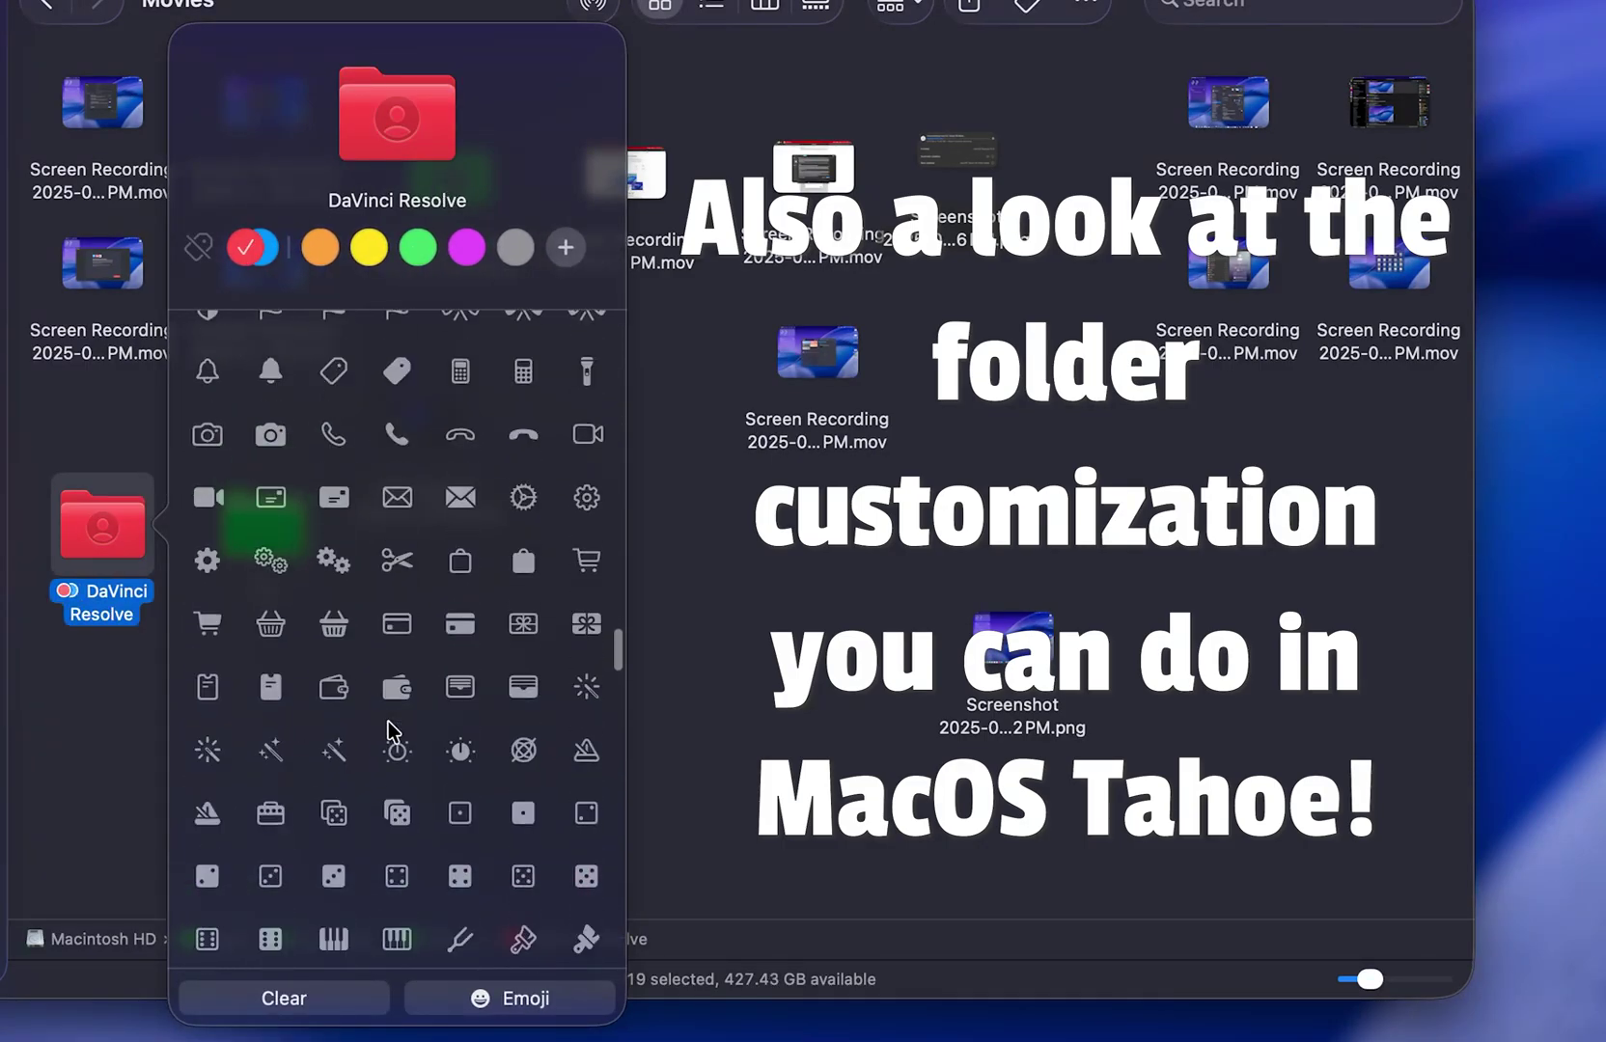
scroll(388, 721, "down", 3)
left_click(334, 885)
Step: Put a person symbol from People on the folder and close the customisation popover
scroll(487, 762, "down", 10)
scroll(571, 683, "up", 20)
scroll(386, 579, "down", 1)
left_click(272, 361)
left_click(272, 429)
left_click(713, 620)
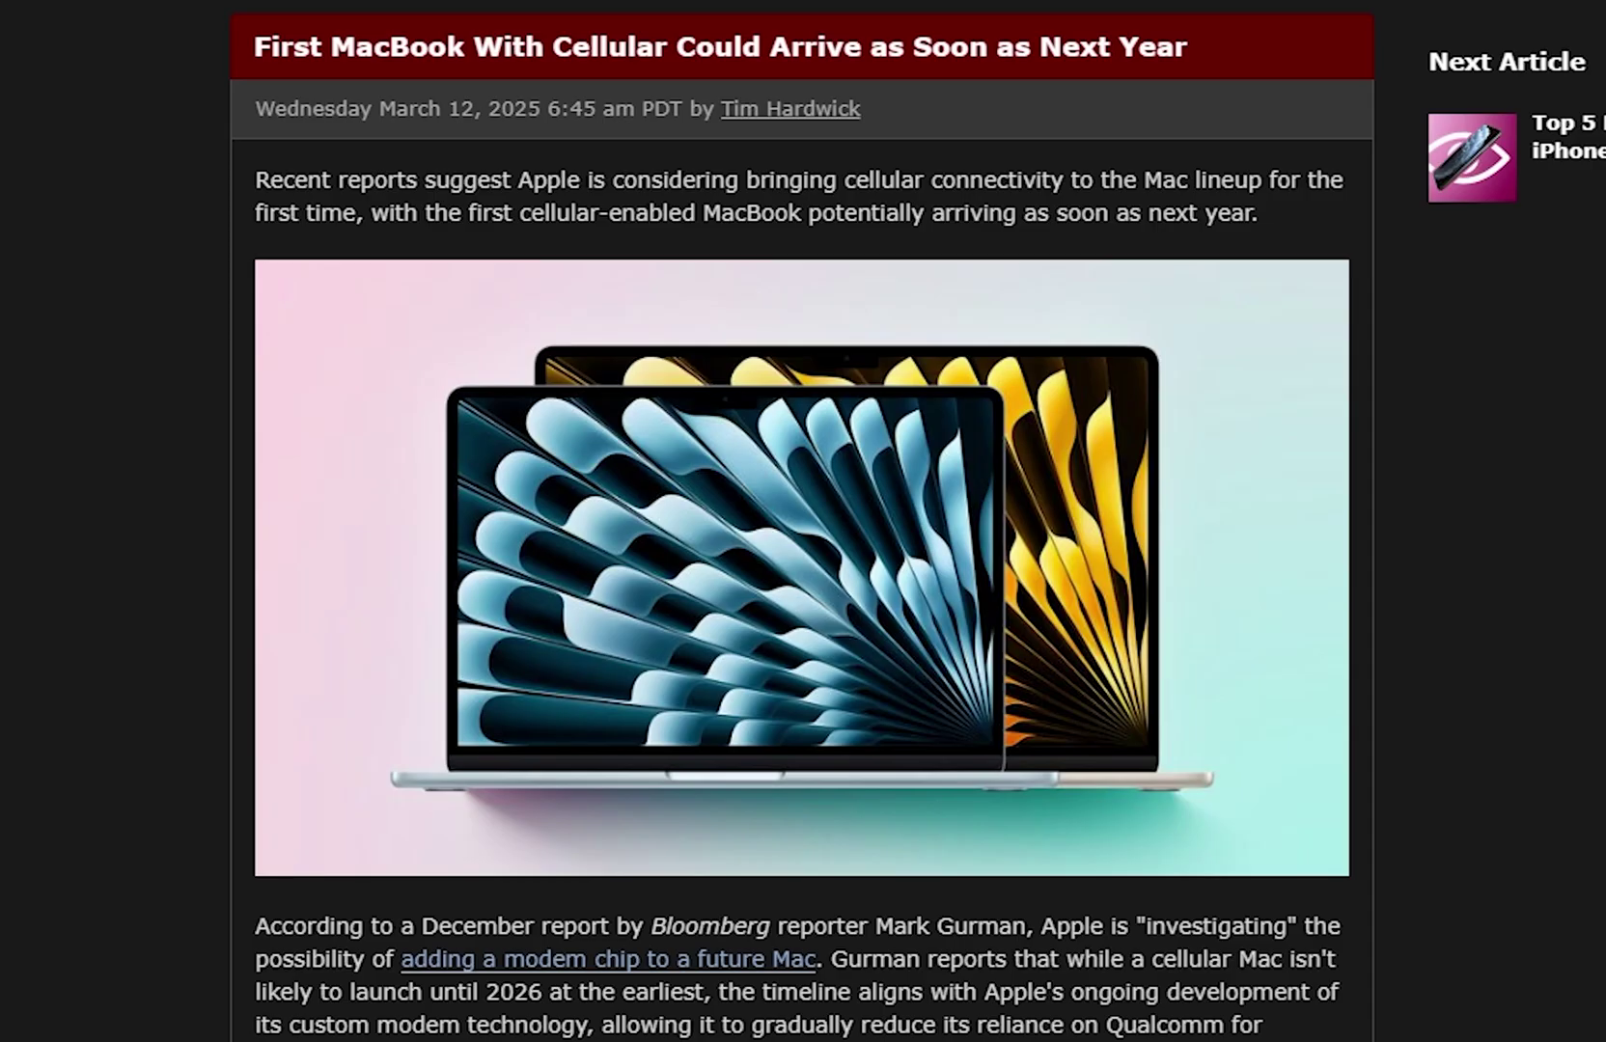
scroll(801, 521, "down", 10)
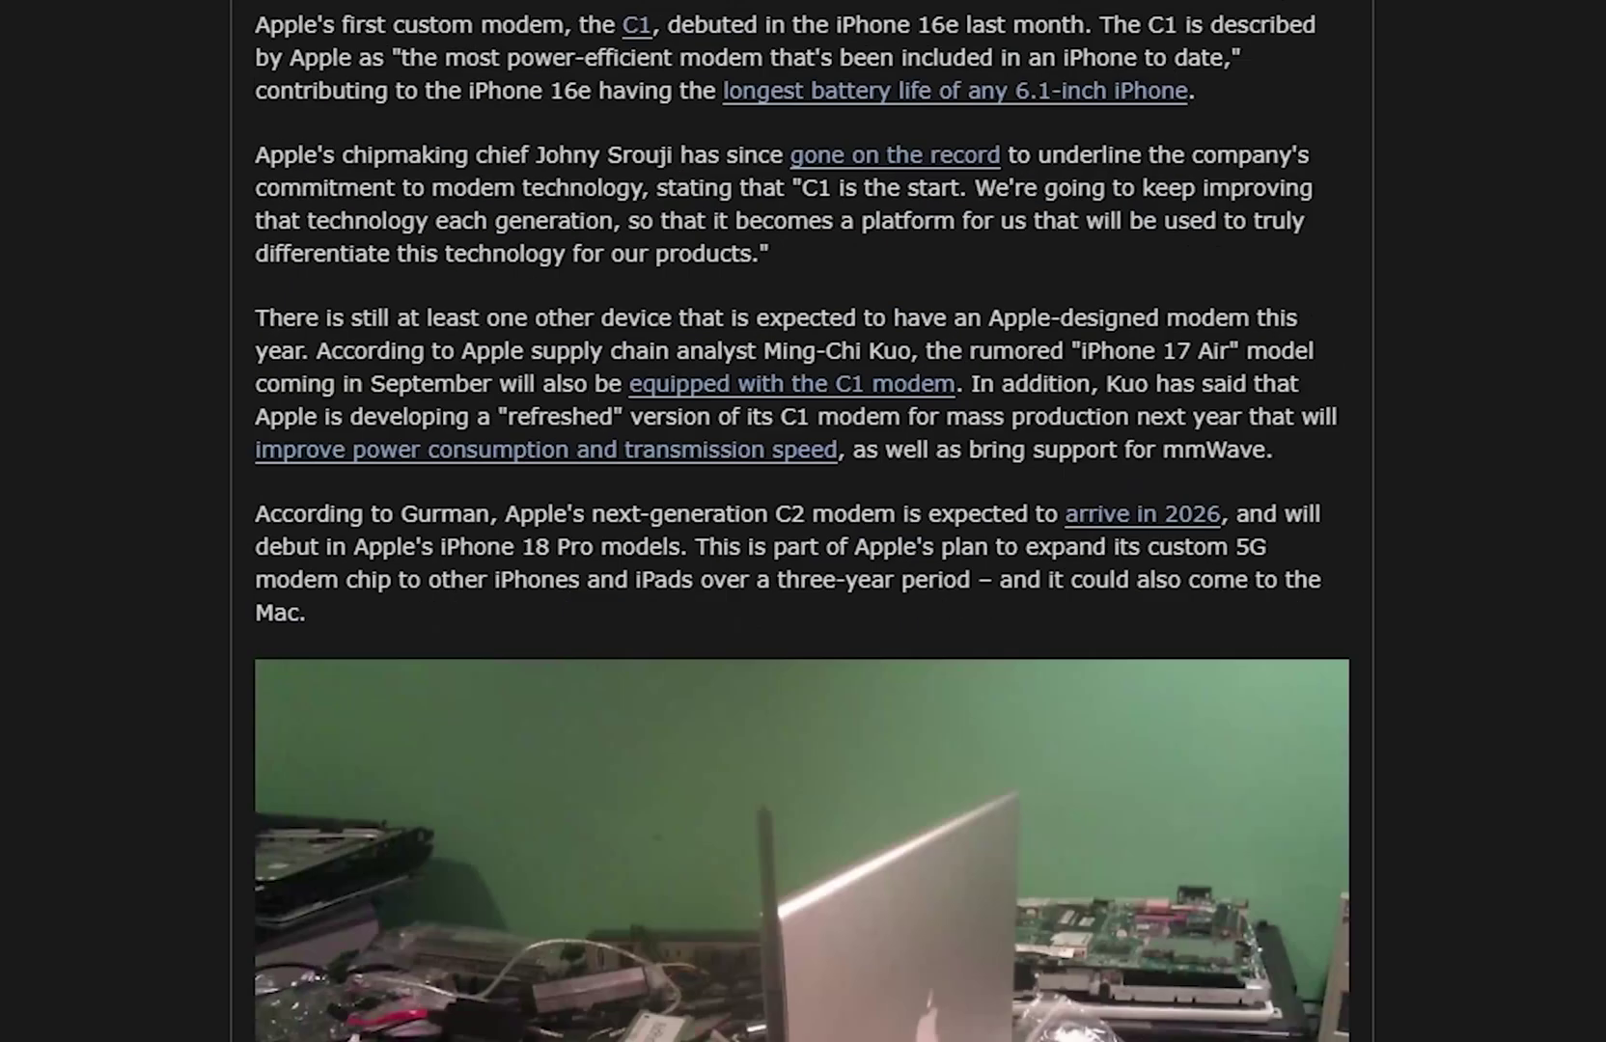
scroll(800, 521, "down", 10)
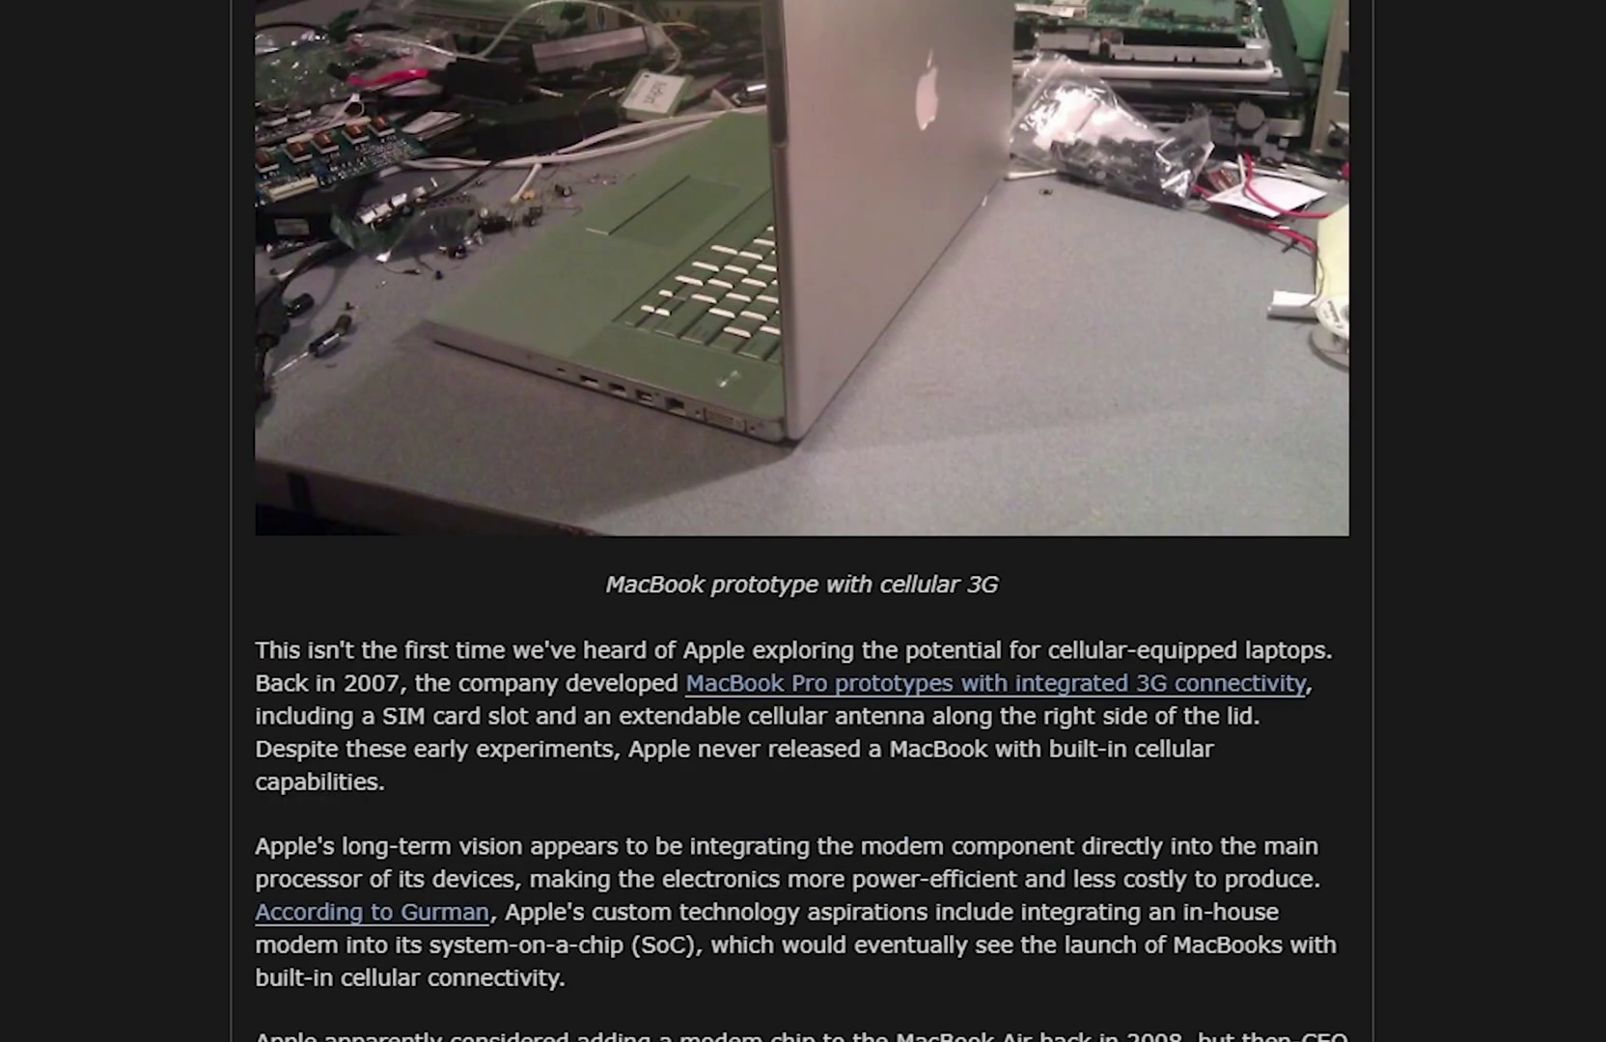
scroll(801, 521, "down", 7)
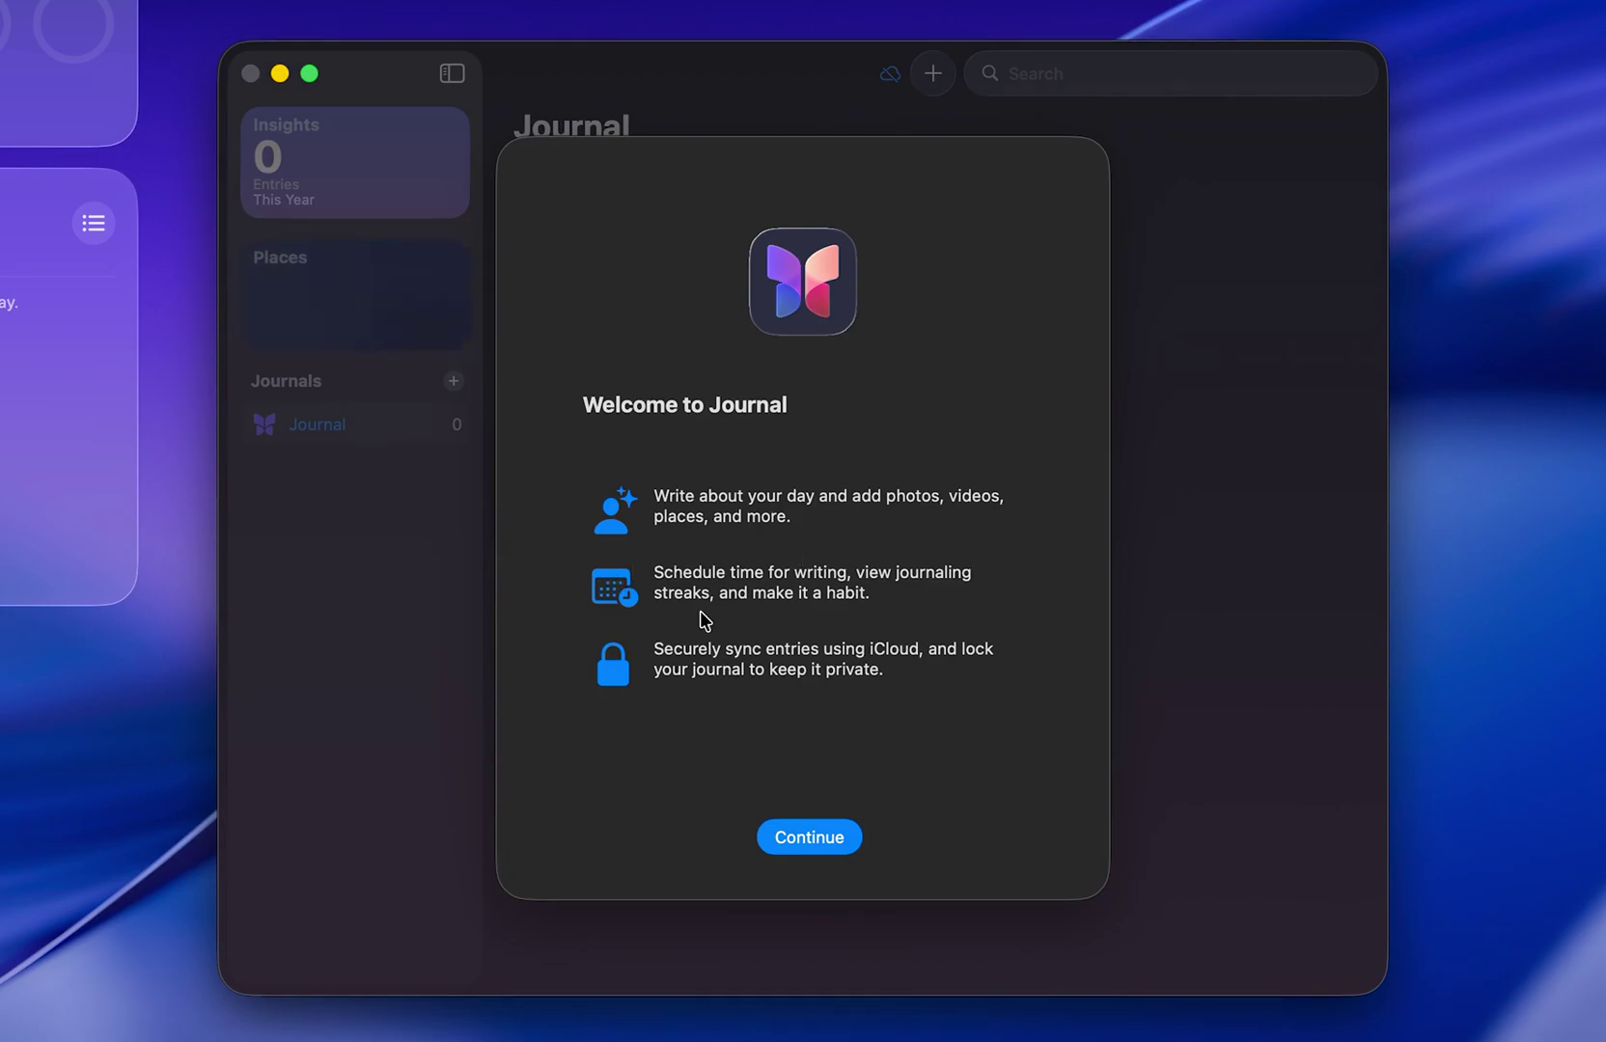
Step: Dismiss Journal's welcome screen, then open Insights and scroll through the streaks and stats
left_click(823, 846)
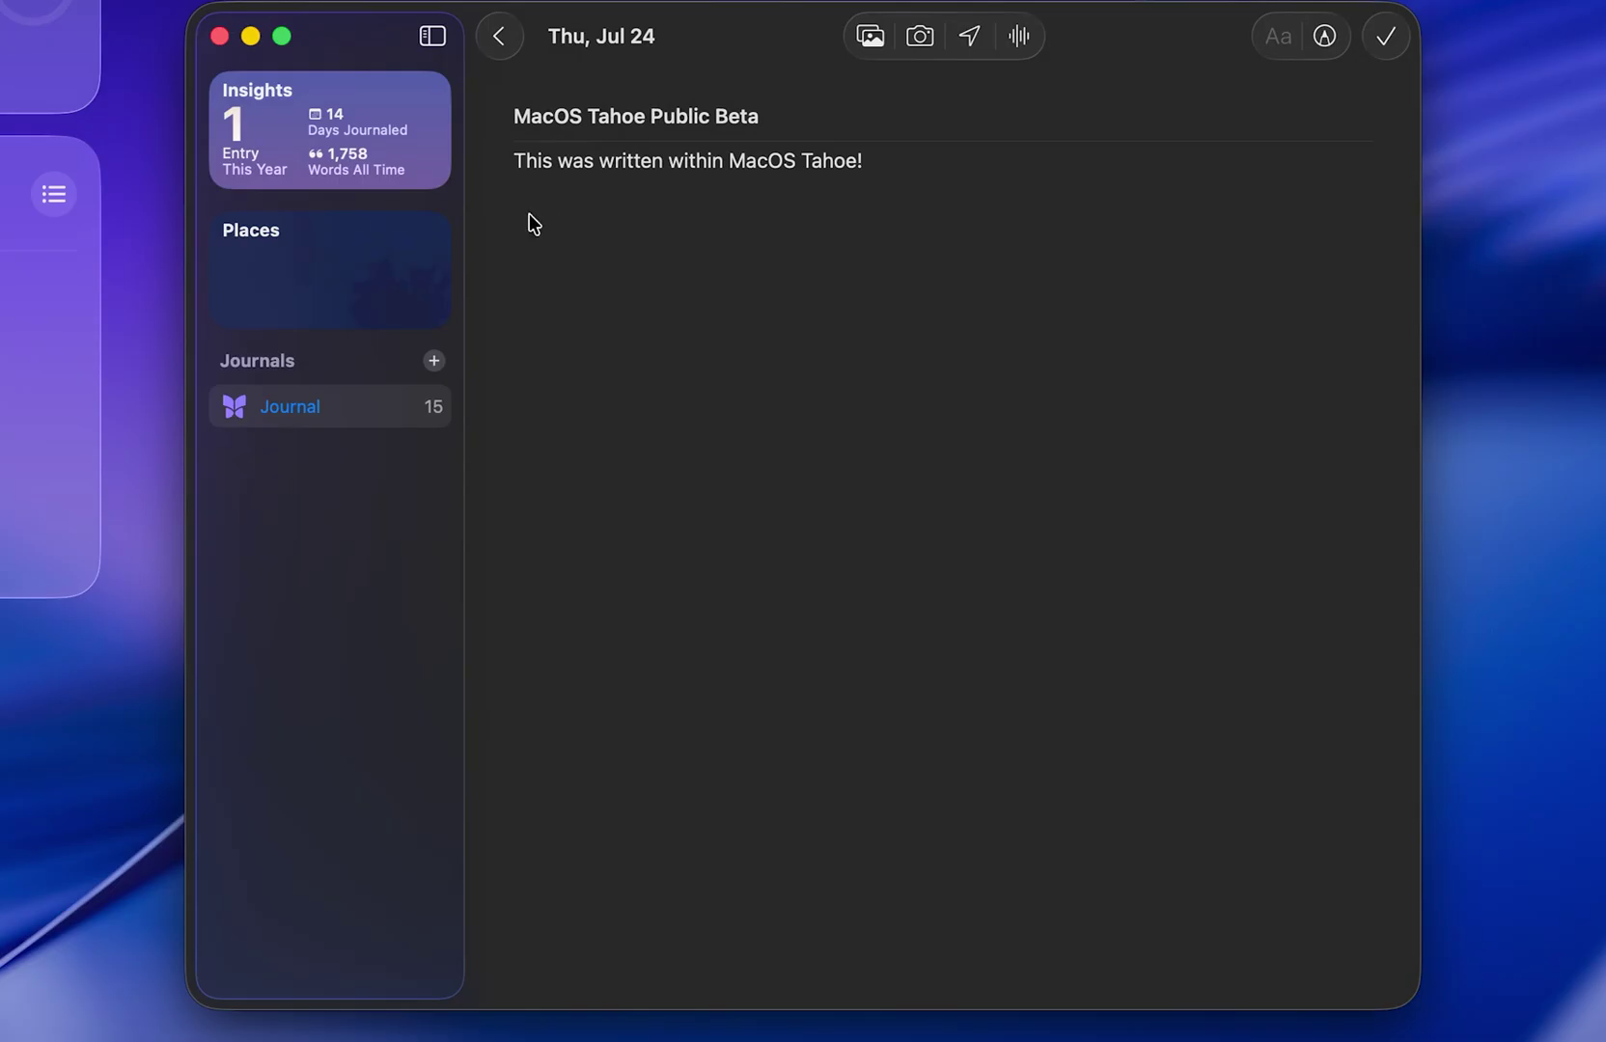
left_click(358, 154)
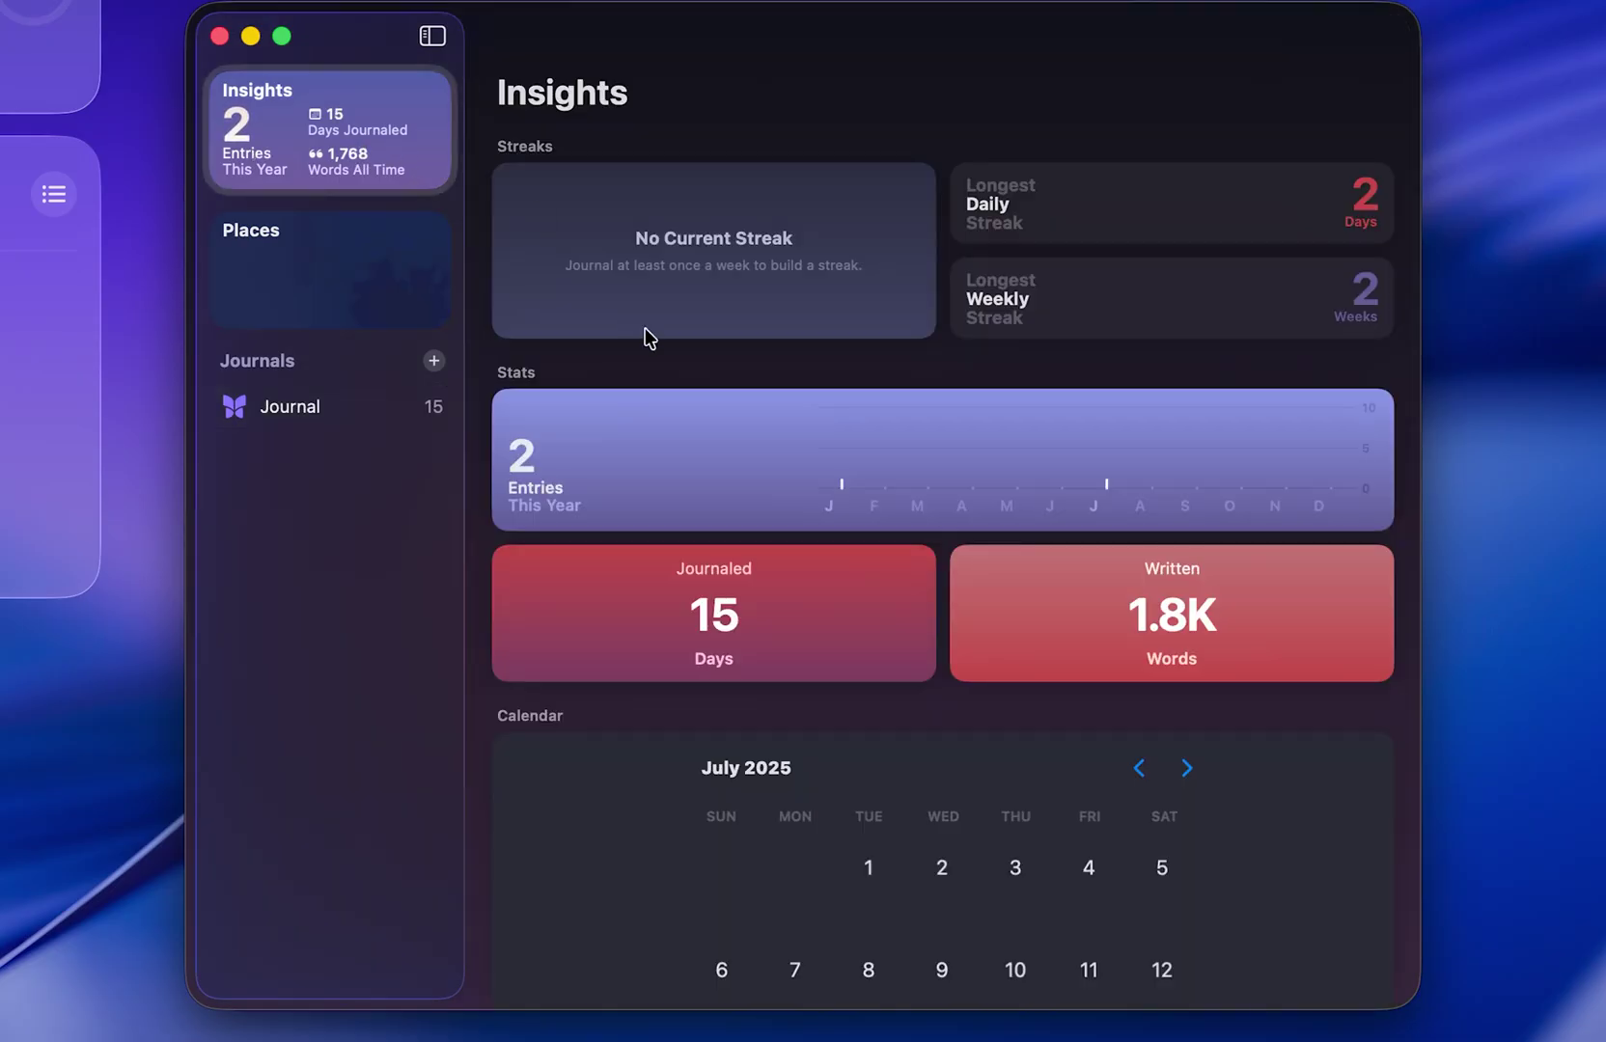
scroll(1025, 733, "down", 10)
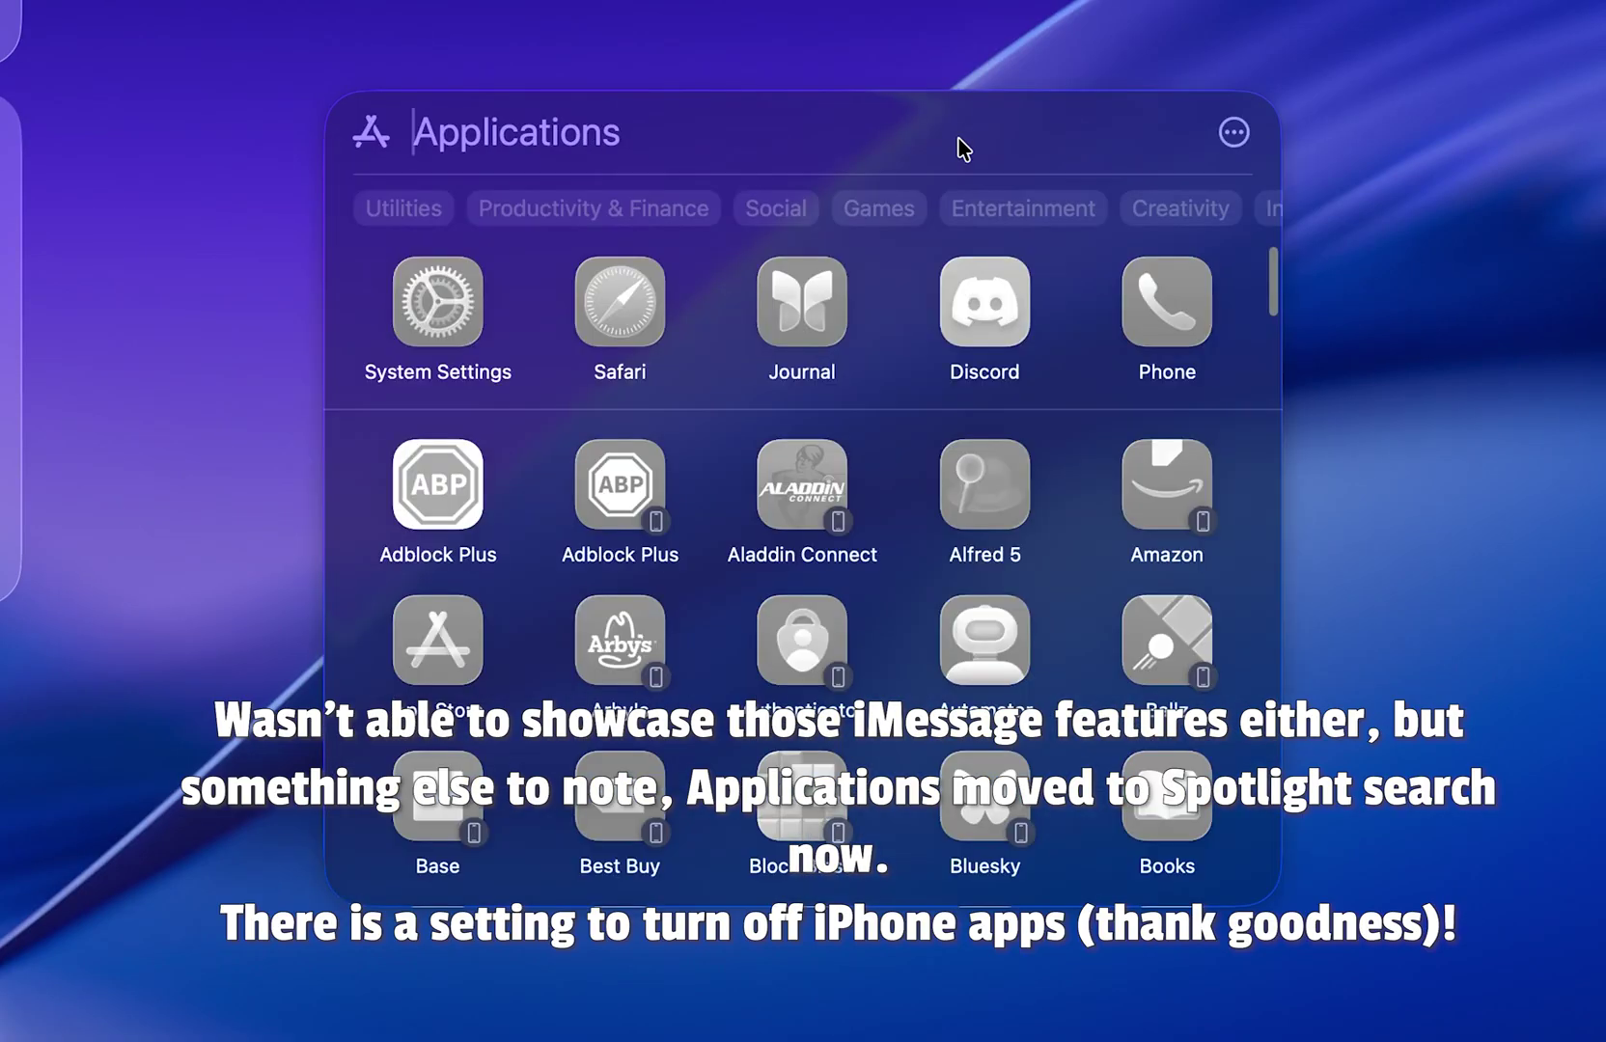
Step: Filter Spotlight's Applications to Entertainment, return to the full list and scroll through it
left_click(1023, 208)
left_click(375, 132)
scroll(992, 567, "down", 15)
scroll(1166, 291, "up", 20)
scroll(993, 431, "down", 20)
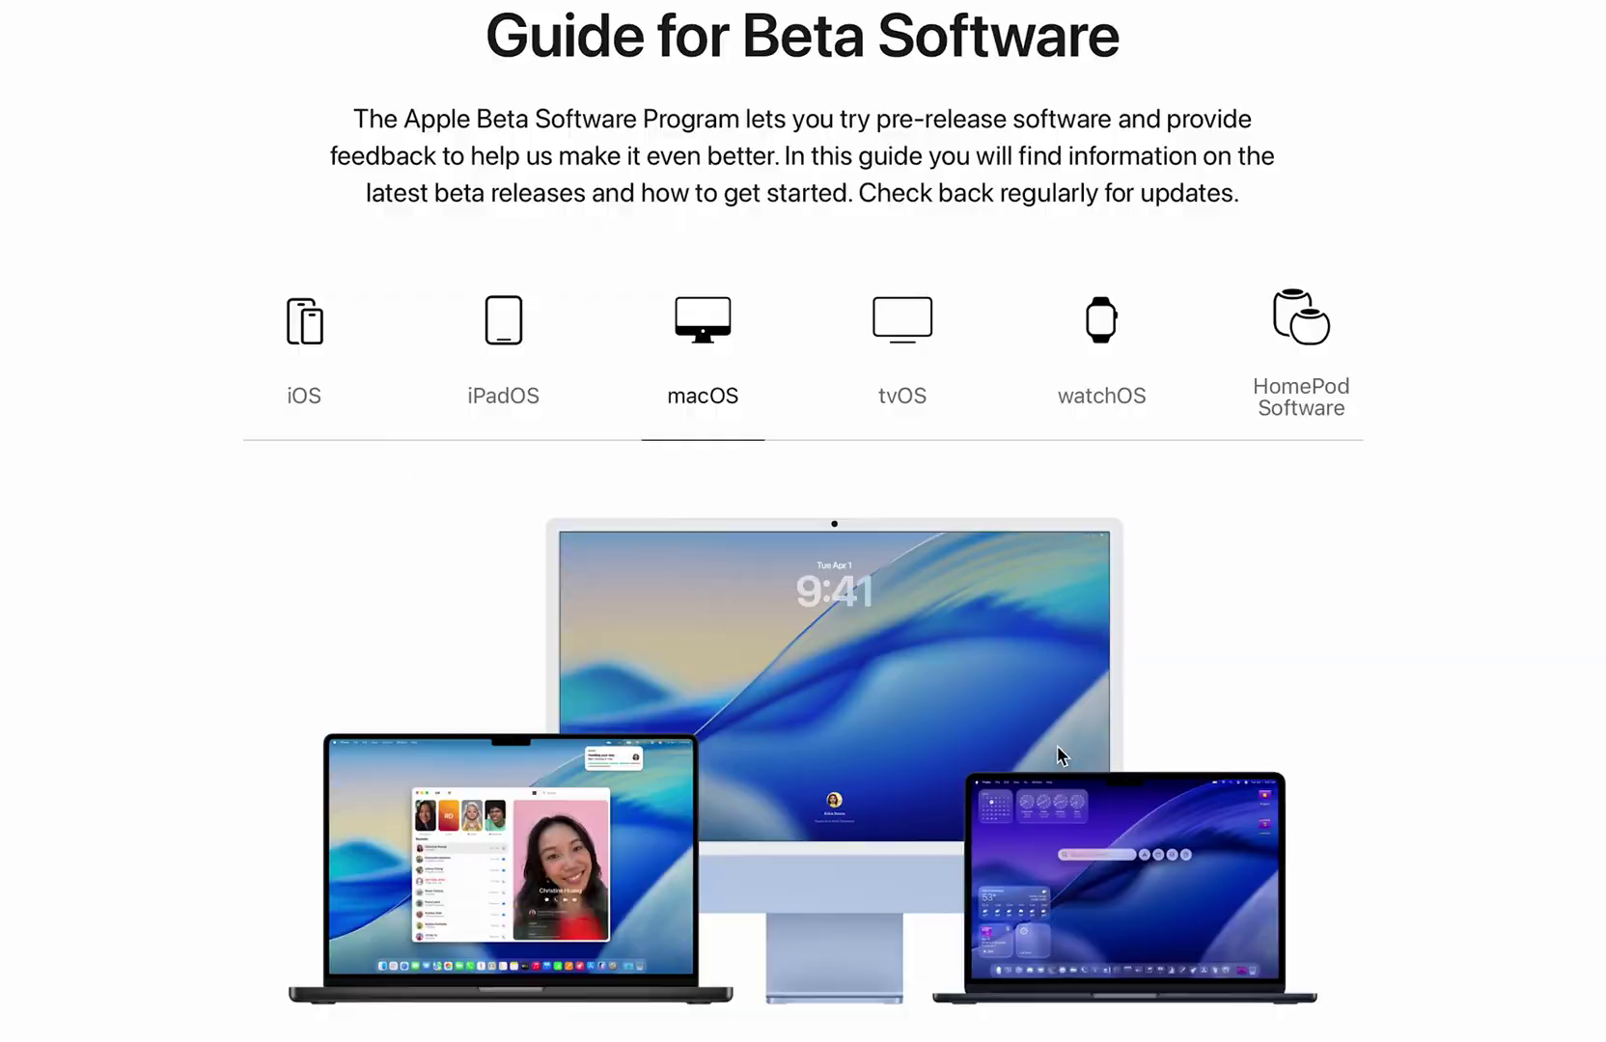
Step: Open the Mac enrolment page on the Apple Beta Software Program website
scroll(1058, 746, "down", 10)
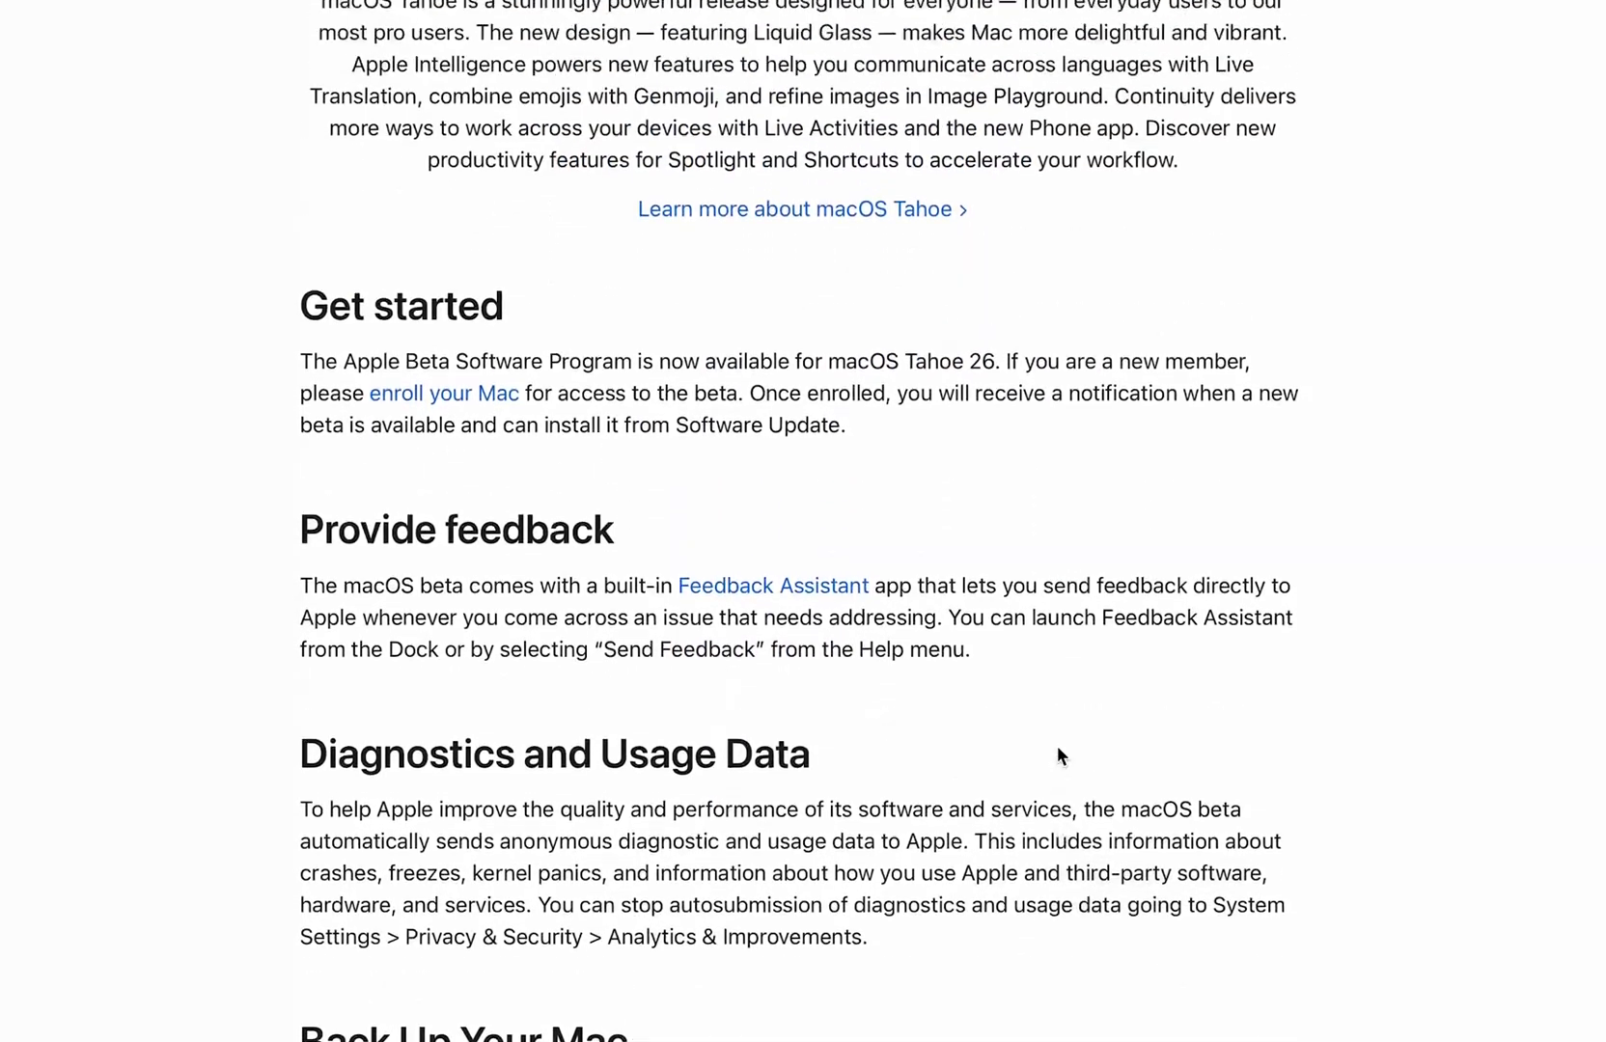
scroll(1057, 747, "down", 3)
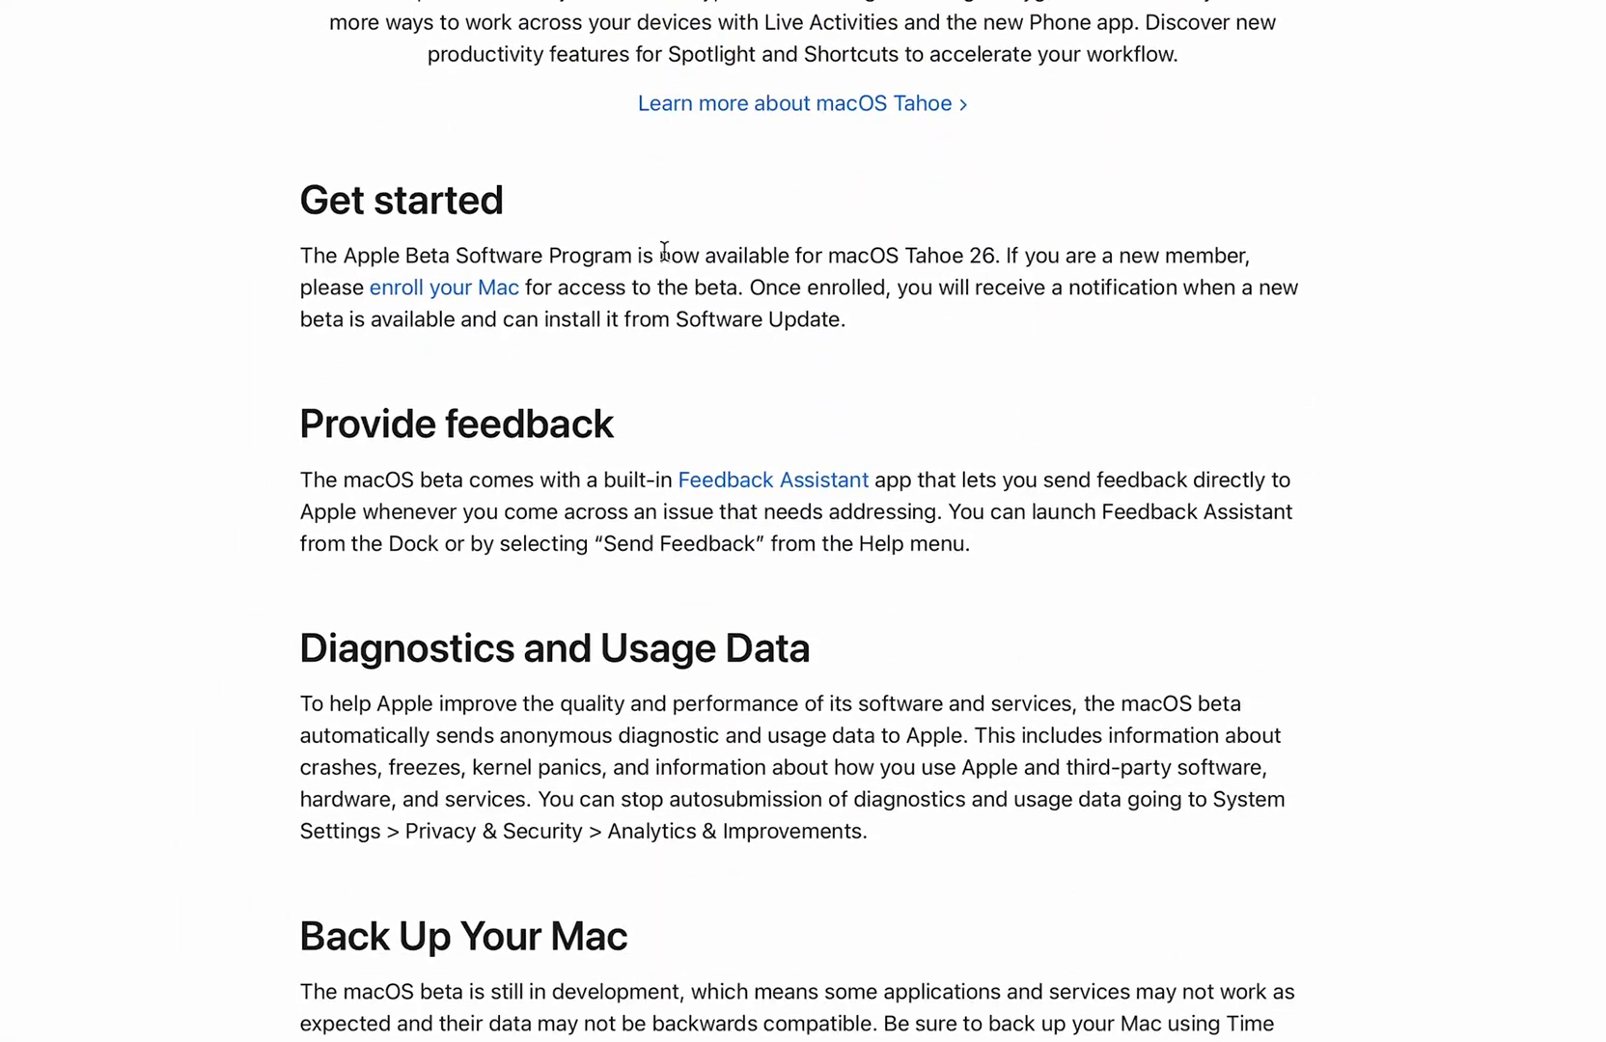
left_click(455, 294)
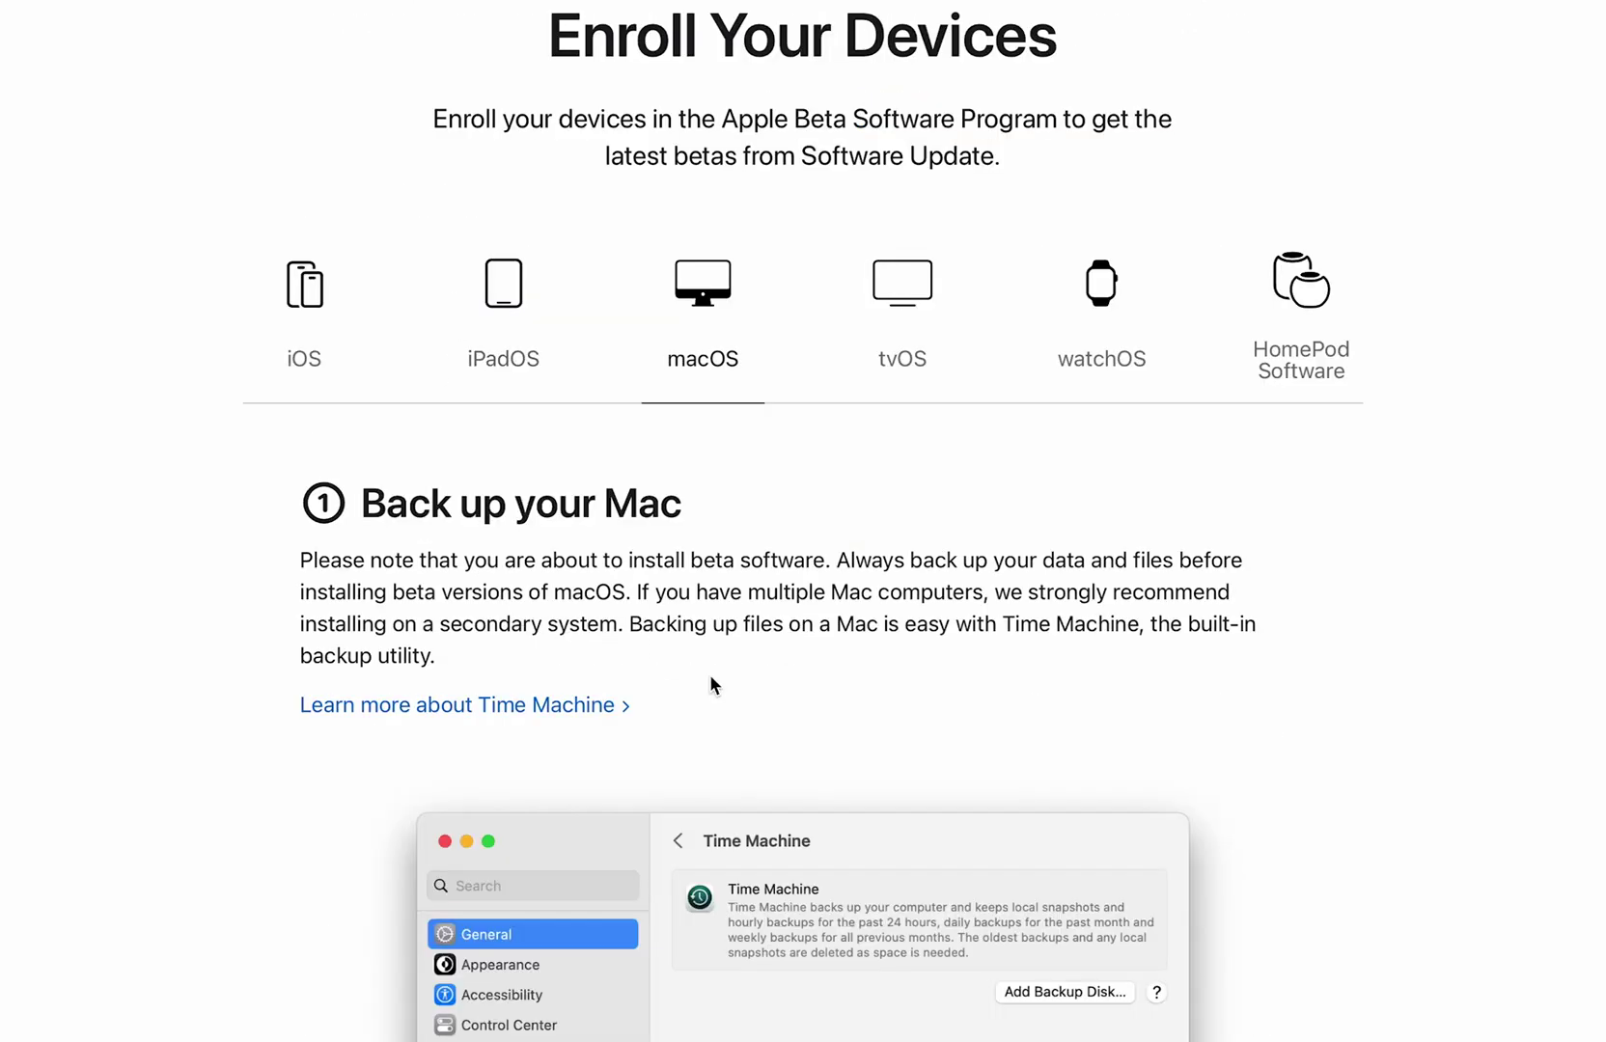
scroll(710, 677, "down", 10)
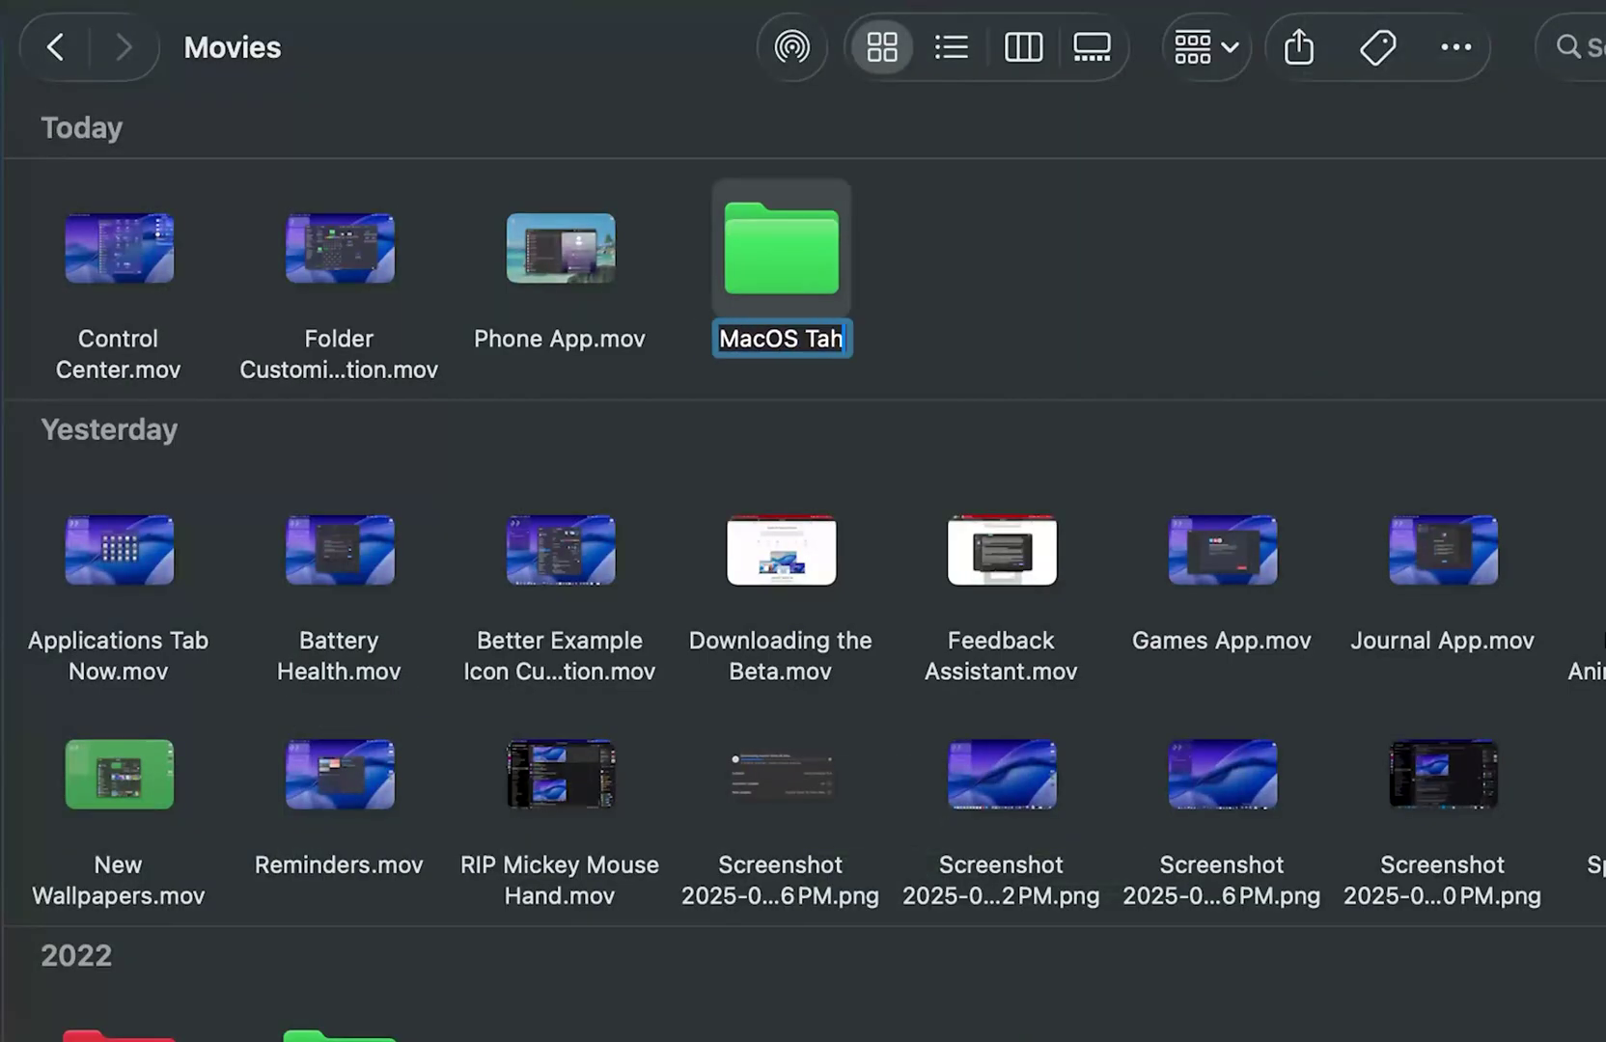
Step: Name the new folder 'MacOS Tahoe Public Beta Video' and colour it blue
type("oe Public Beta Video")
key("Return")
right_click(573, 341)
left_click(860, 985)
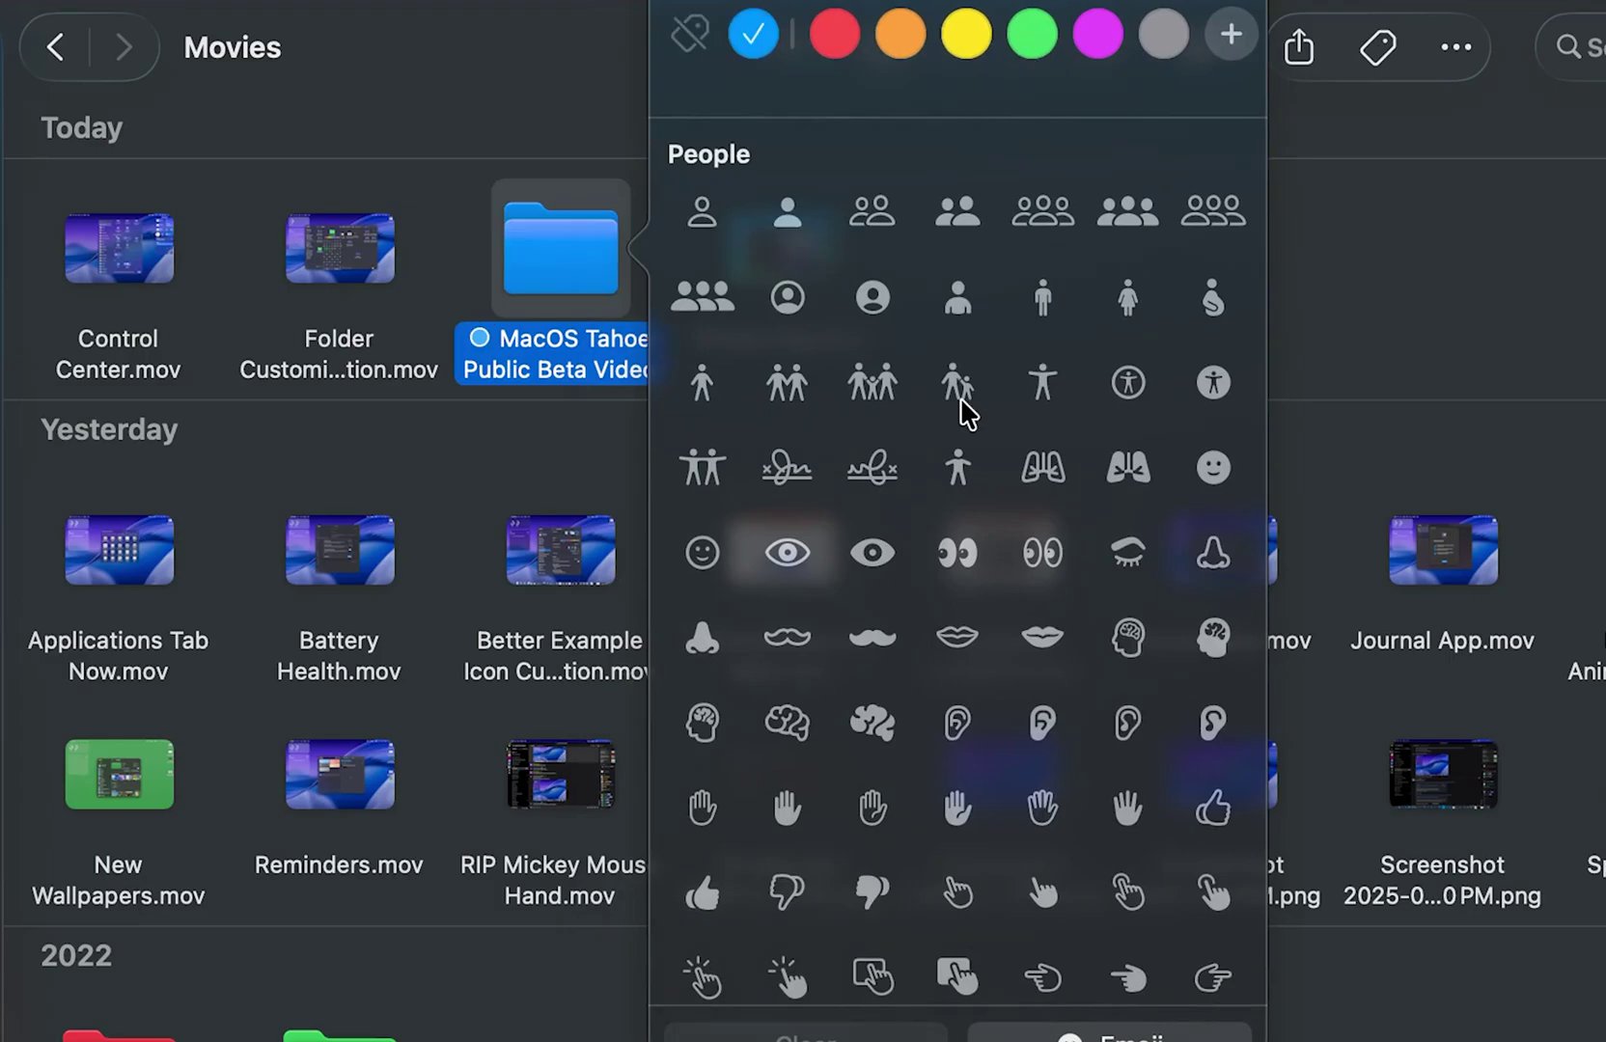
scroll(960, 401, "down", 15)
Step: Search the folder's emoji picker for 'mac' and 'com', then dismiss it
left_click(1110, 1035)
type("mac")
key("BackSpace")
key("BackSpace")
key("BackSpace")
type("com")
key("Escape")
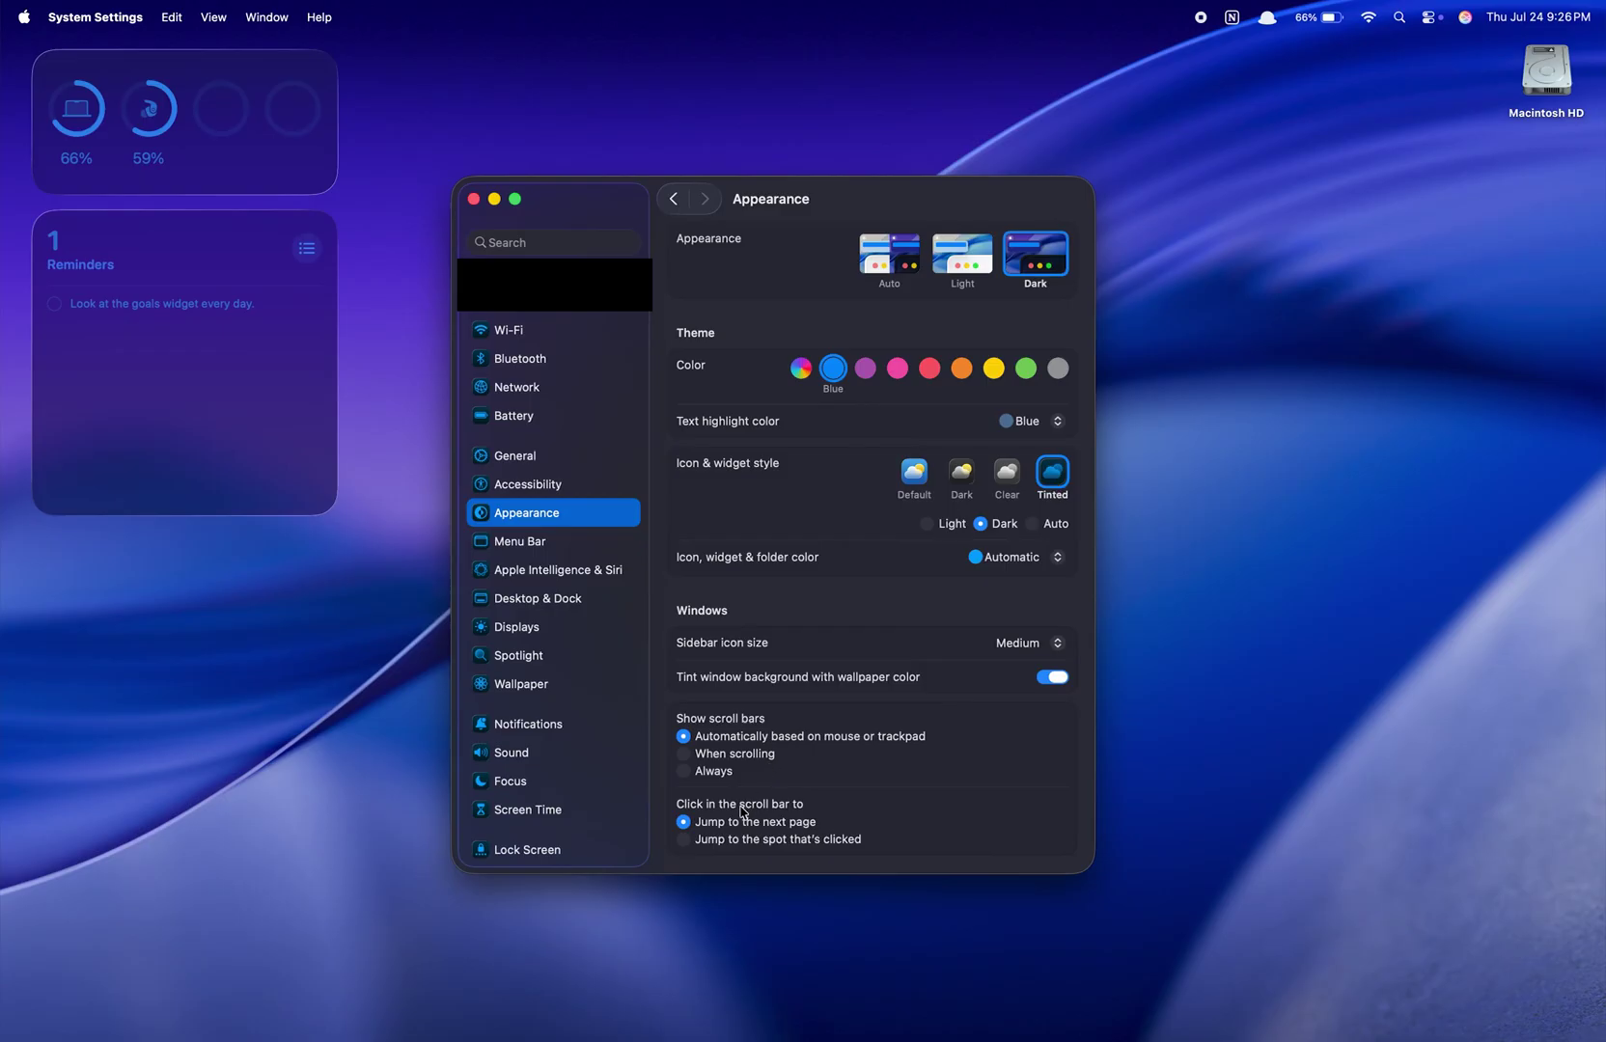
mouse_move(406, 1003)
Step: Switch icons and widgets to Clear and give Send Message the quick keys 'message'
left_click(995, 479)
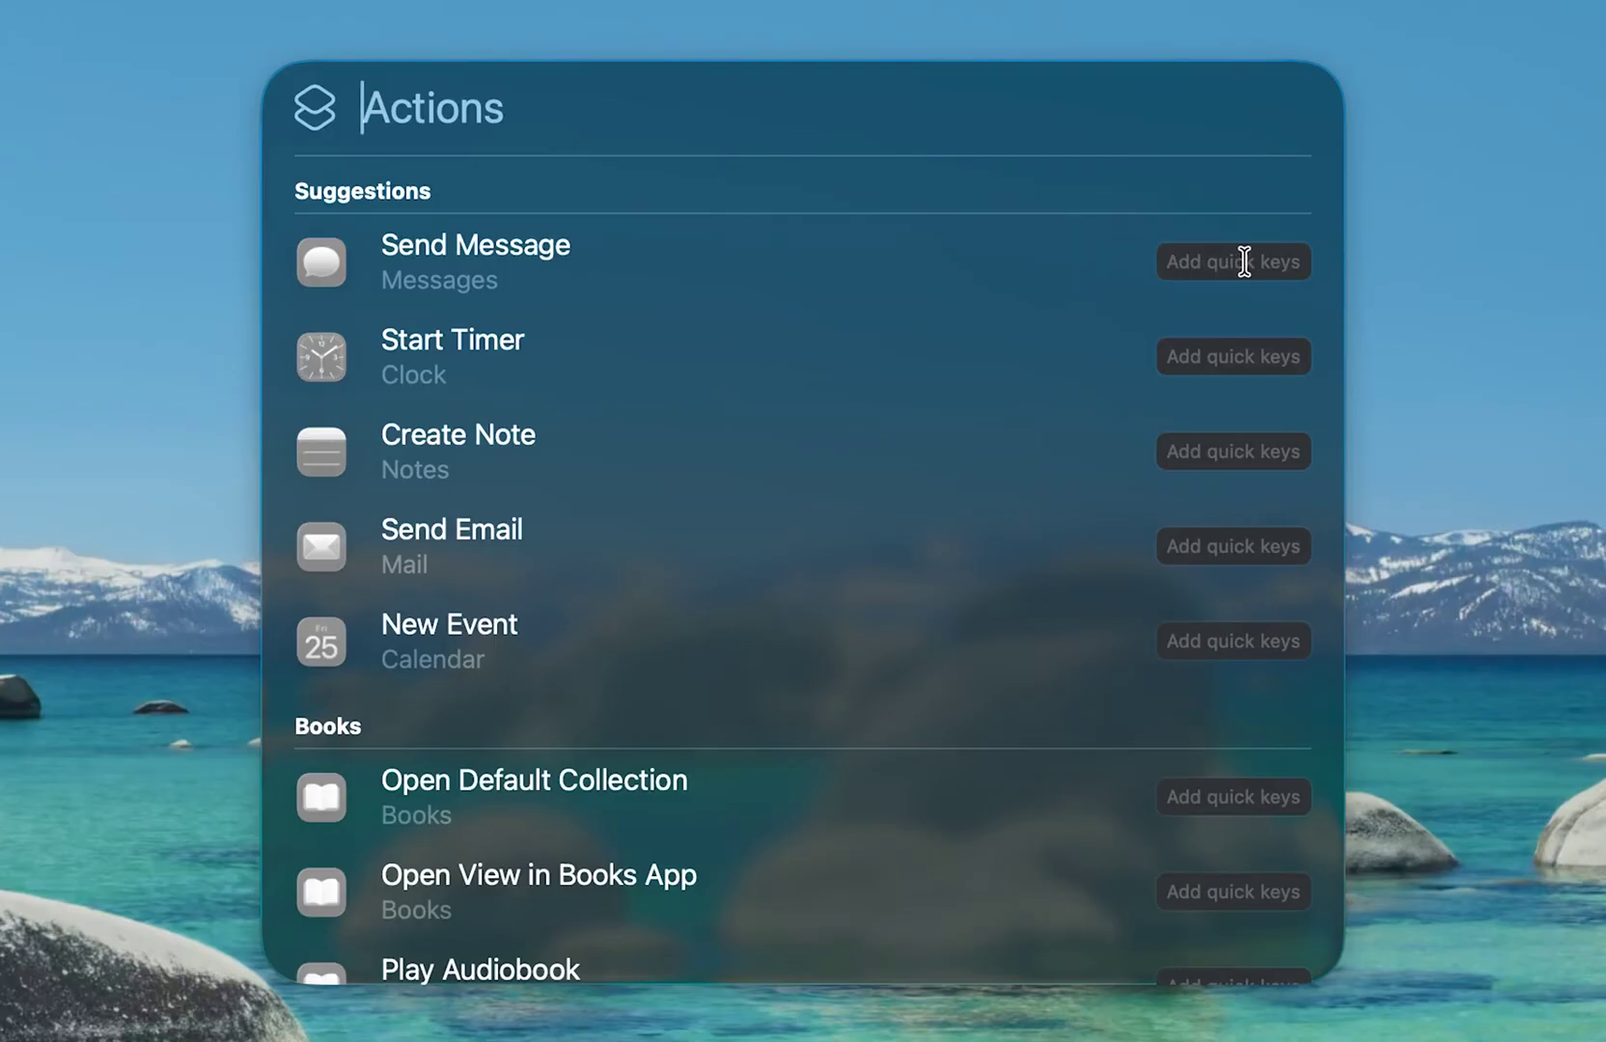
left_click(1244, 261)
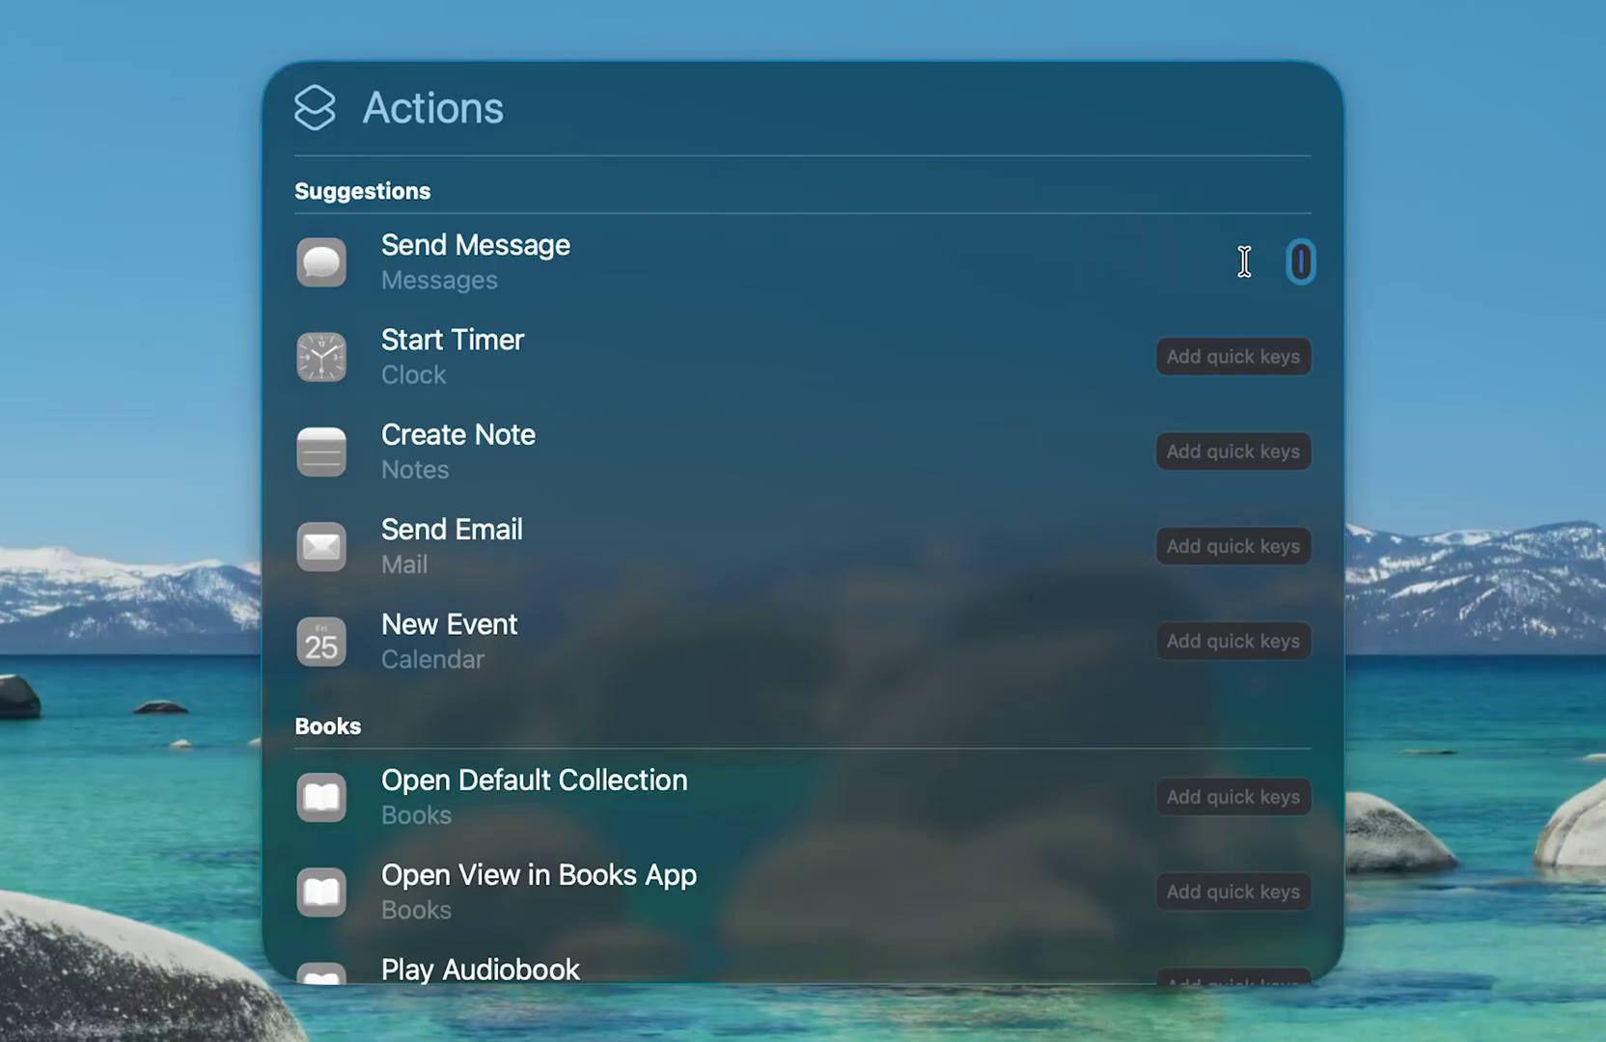
type("mess")
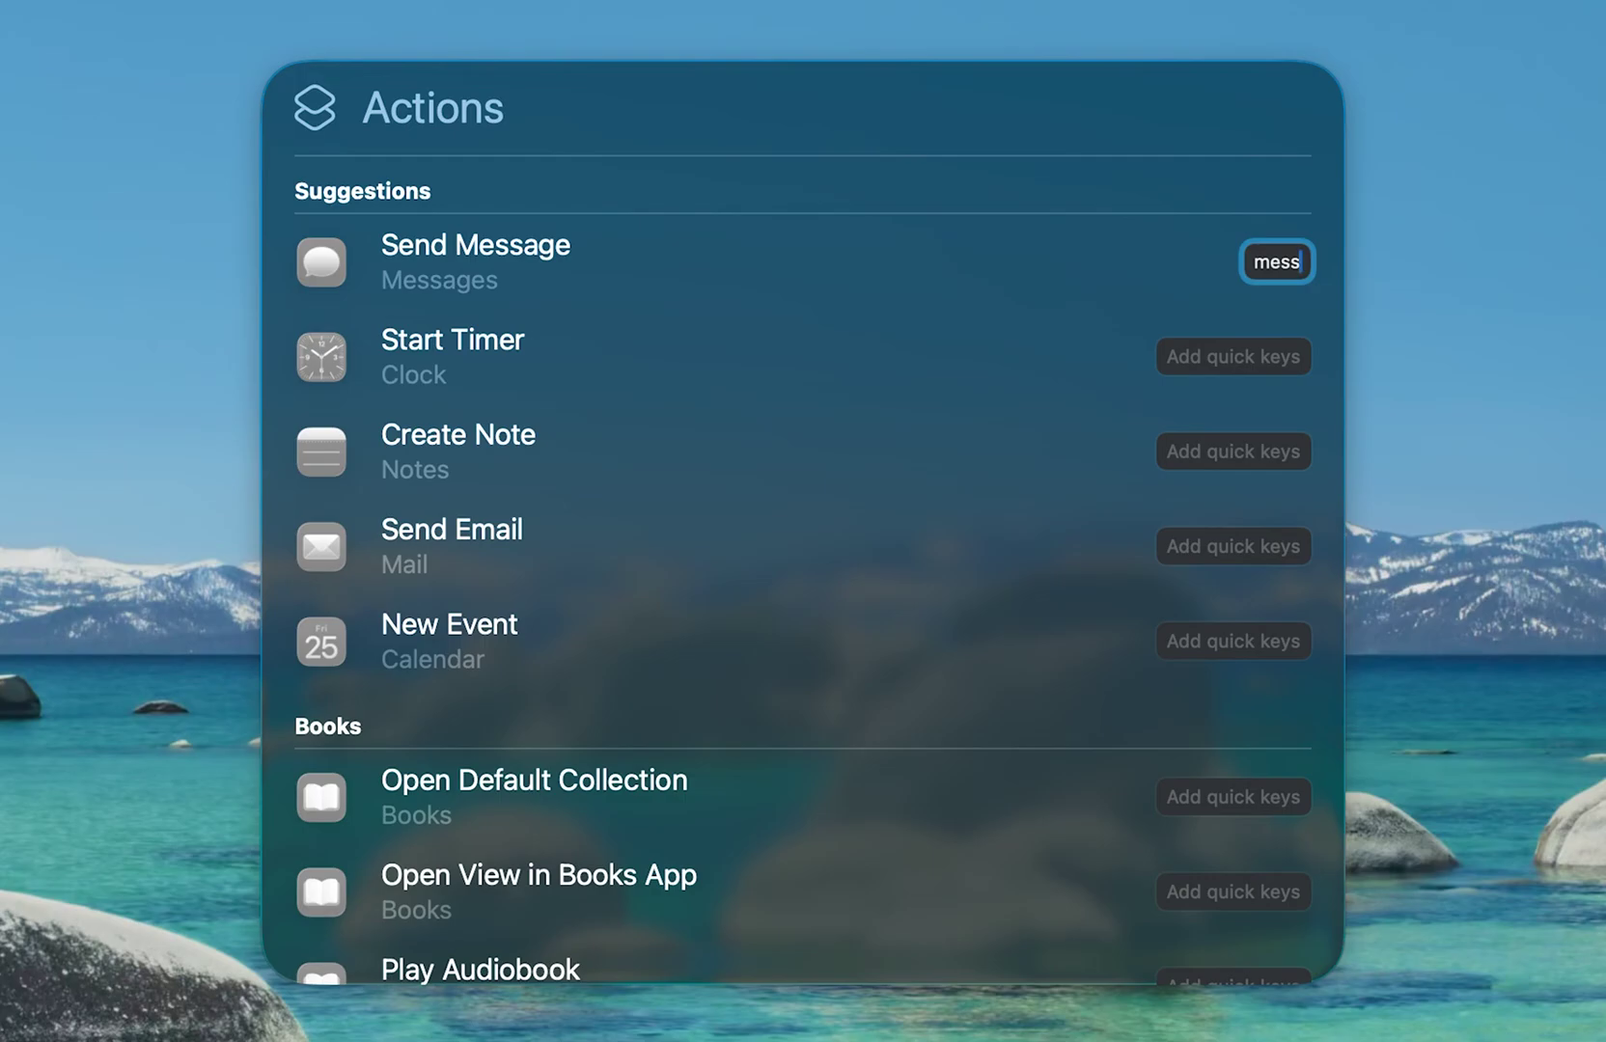
type("age")
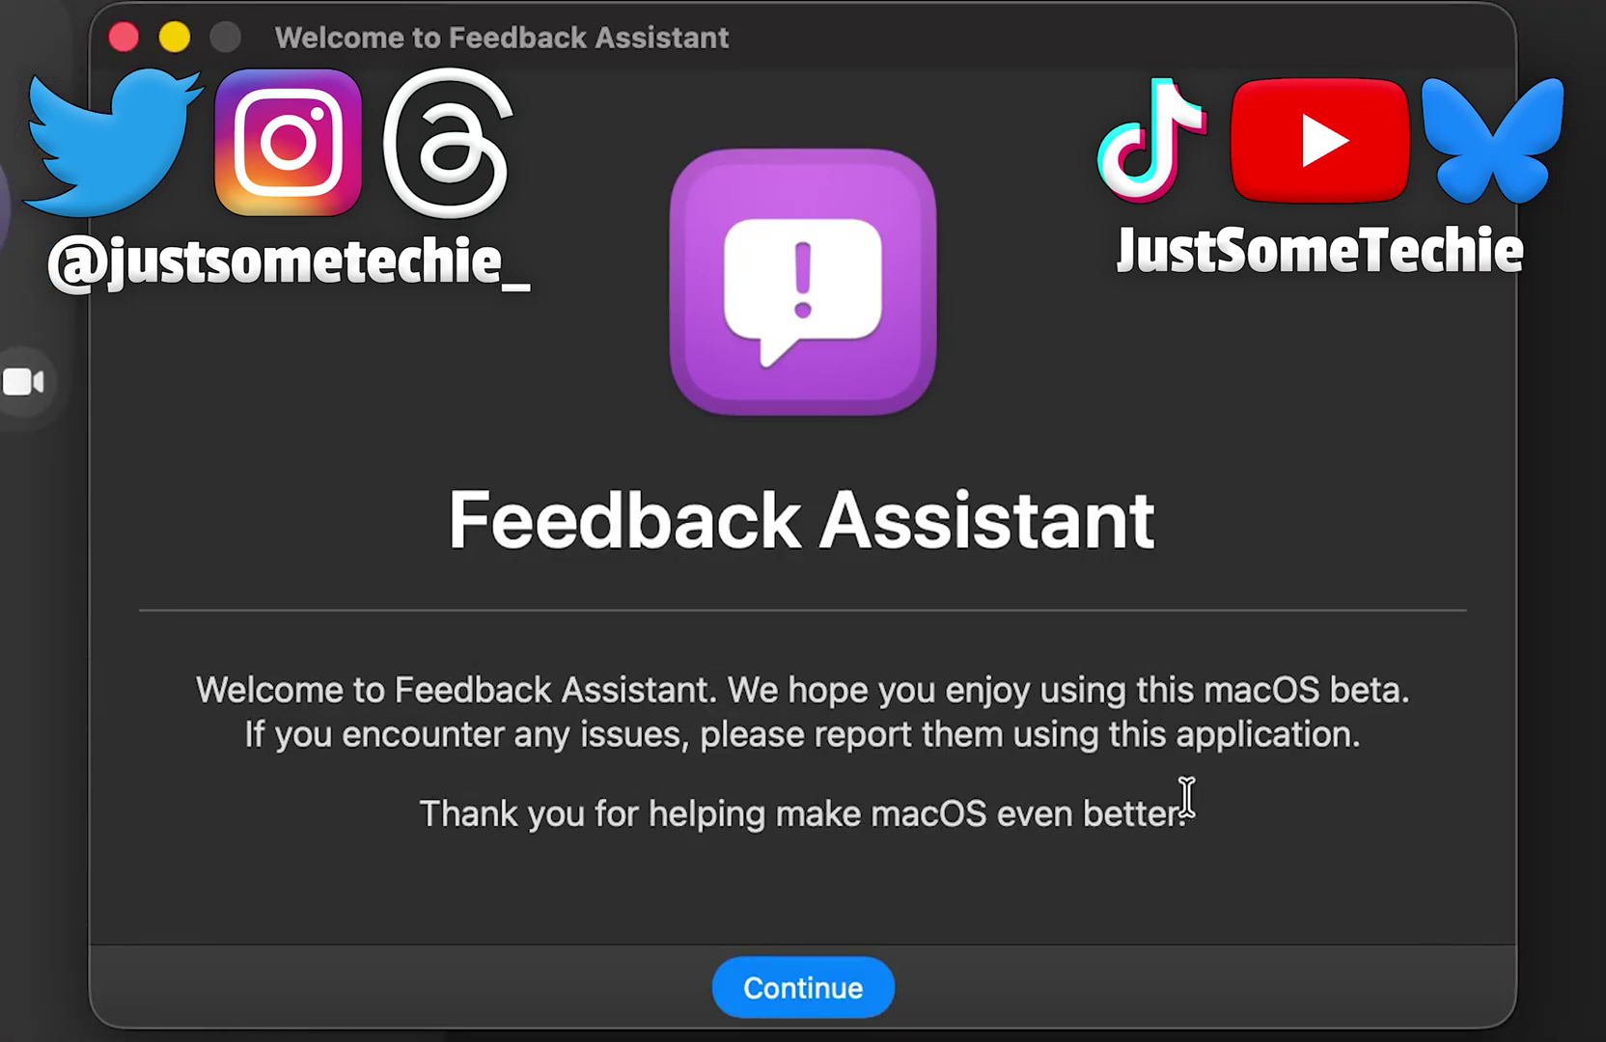
Step: Continue past the Welcome to Feedback Assistant screen to the license agreement
left_click(764, 988)
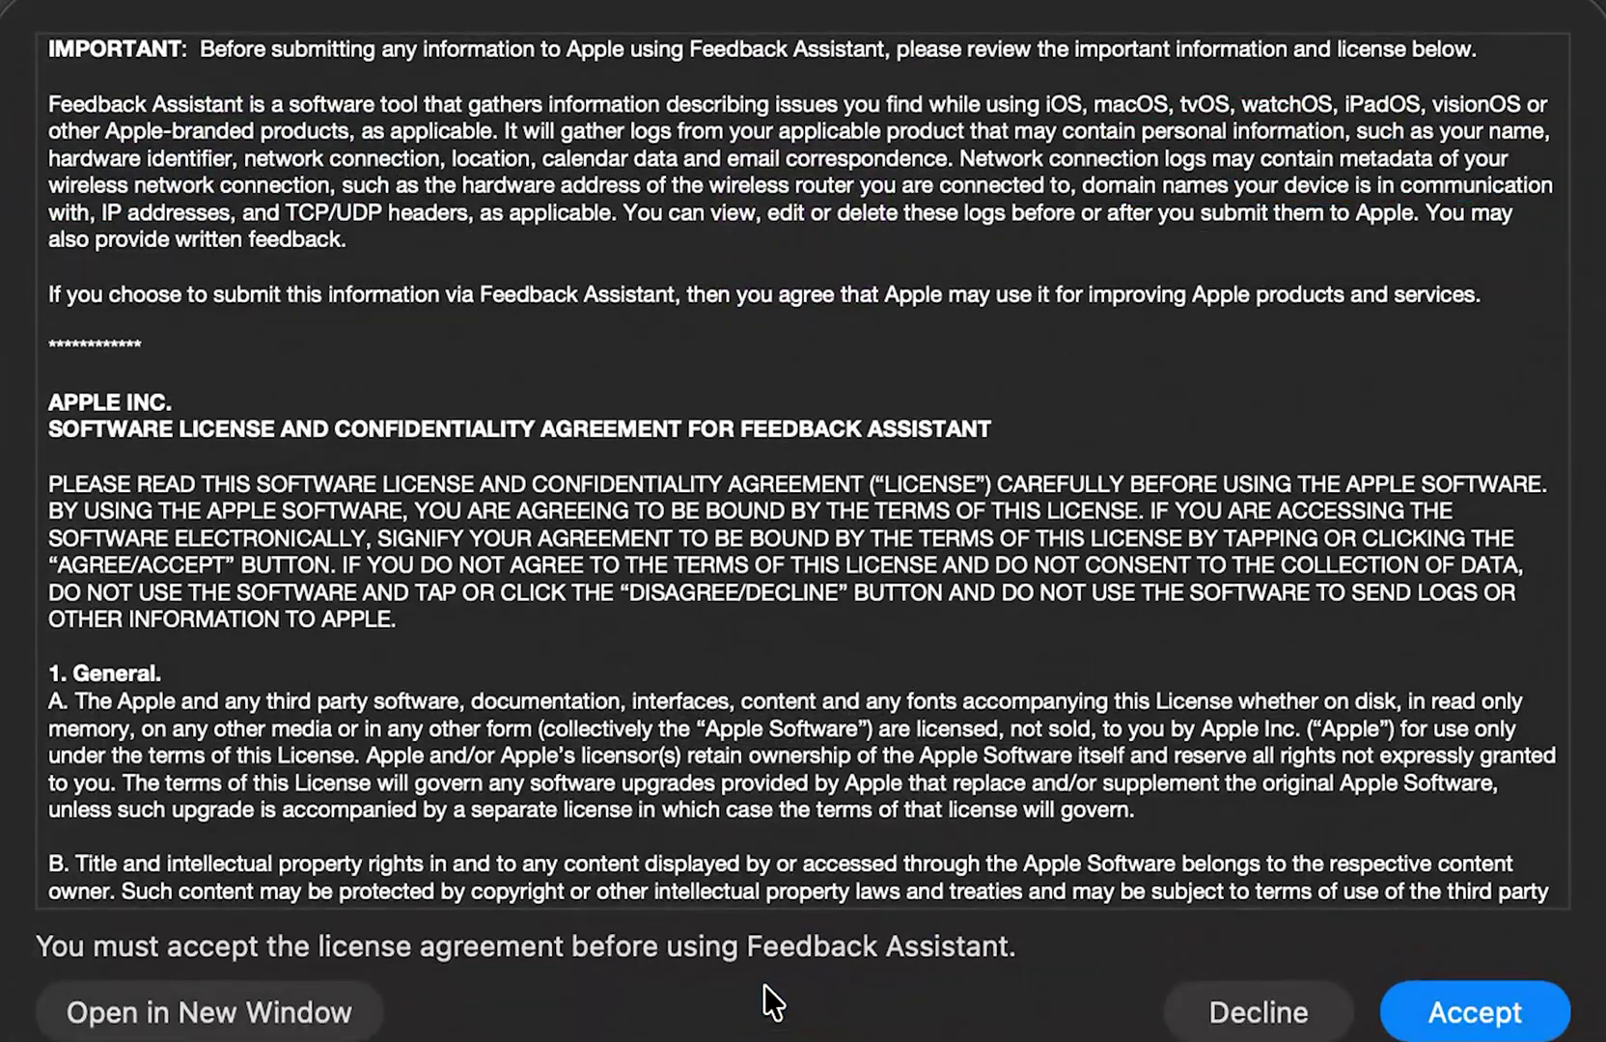